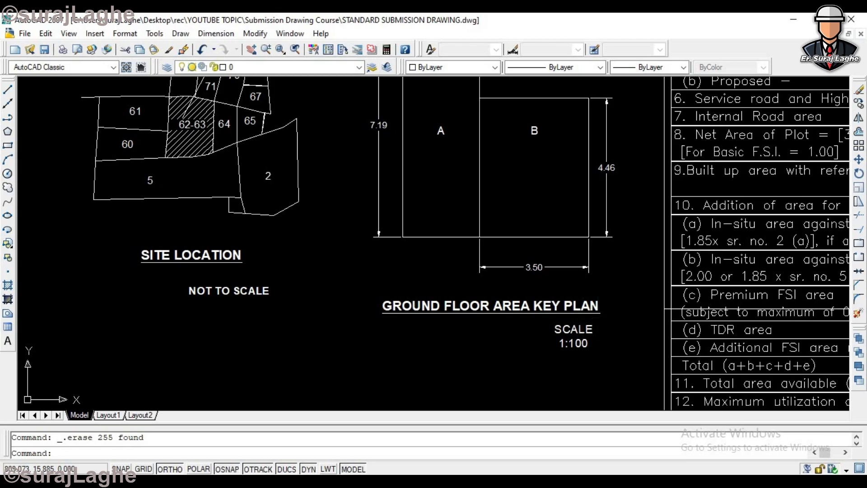
- Examine the ground floor plan and area key plan placed outside the frame alongside the full submission sheet
scroll(434, 244, "down", 5)
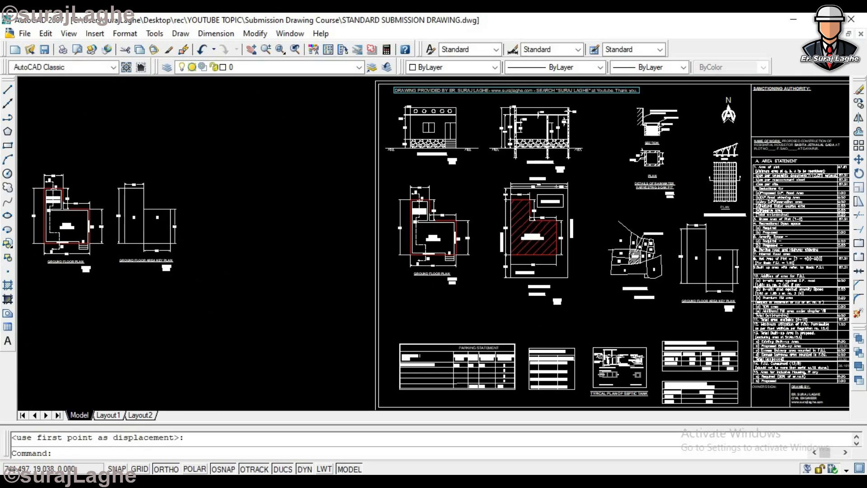
scroll(204, 294, "up", 5)
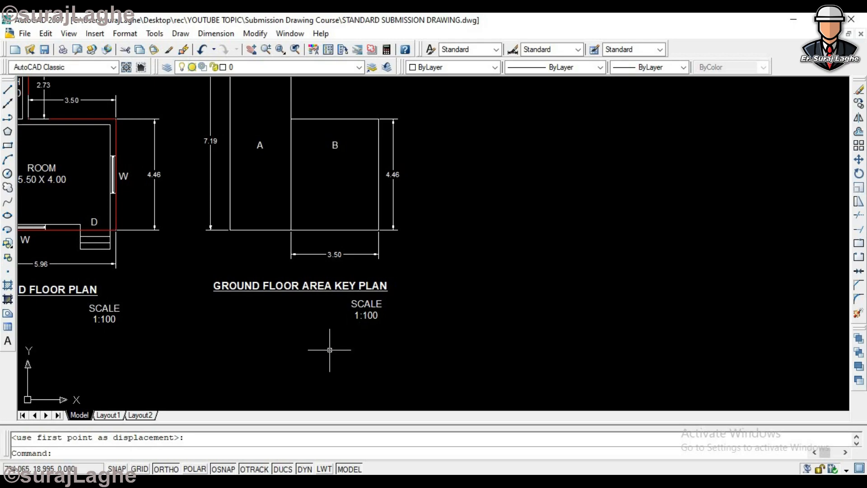
scroll(340, 346, "up", 1)
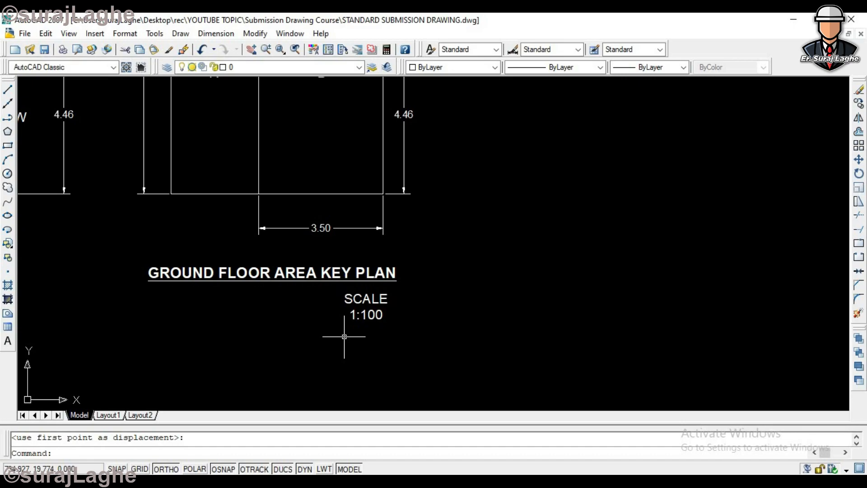
scroll(311, 302, "down", 4)
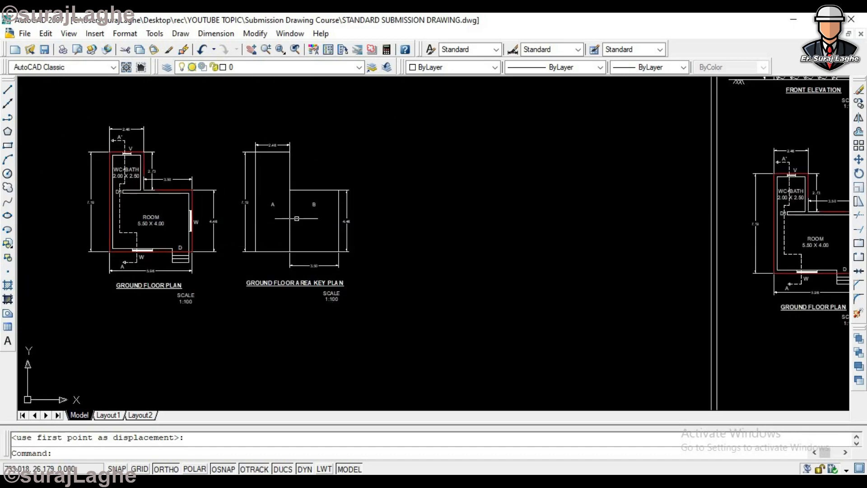
scroll(331, 304, "up", 2)
scroll(341, 287, "up", 2)
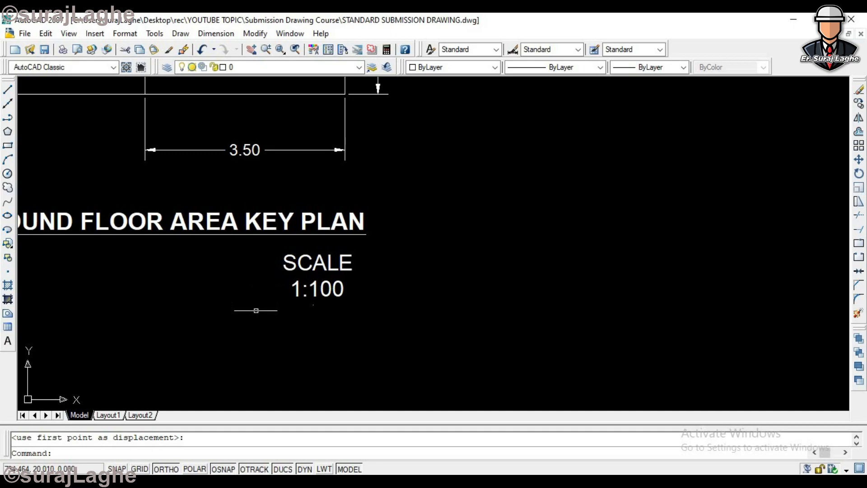
scroll(347, 283, "down", 5)
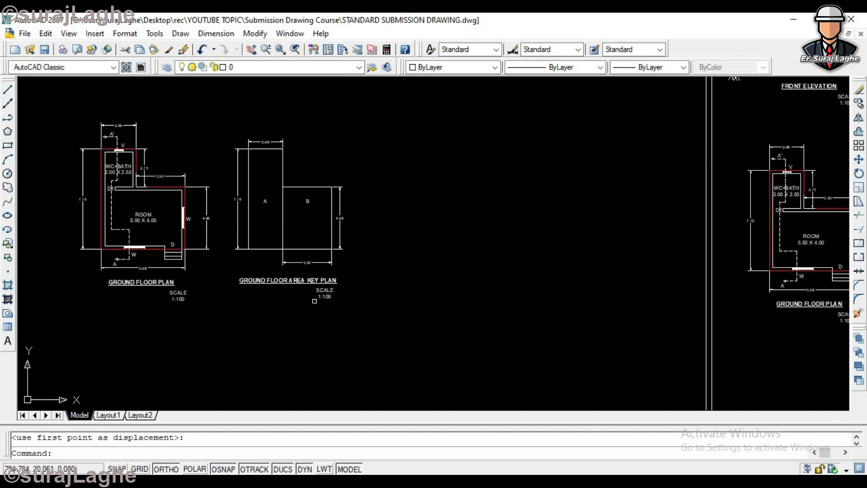
scroll(304, 298, "down", 5)
scroll(741, 262, "up", 6)
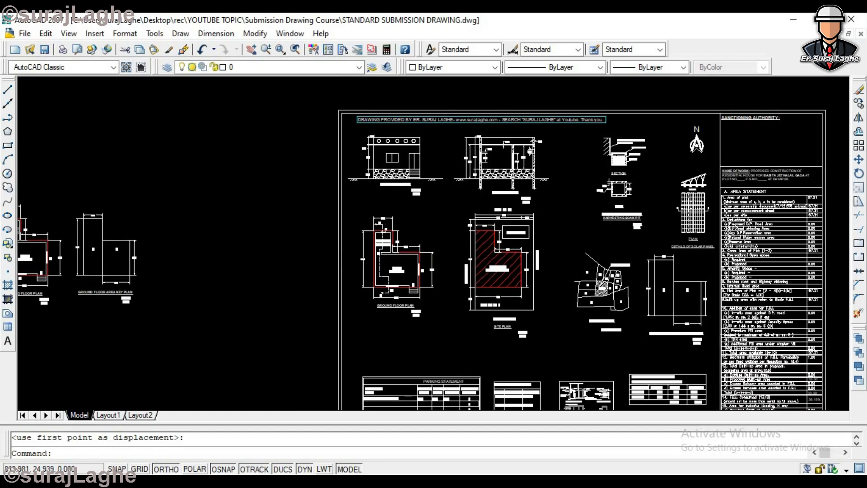
scroll(440, 140, "down", 5)
scroll(462, 211, "down", 2)
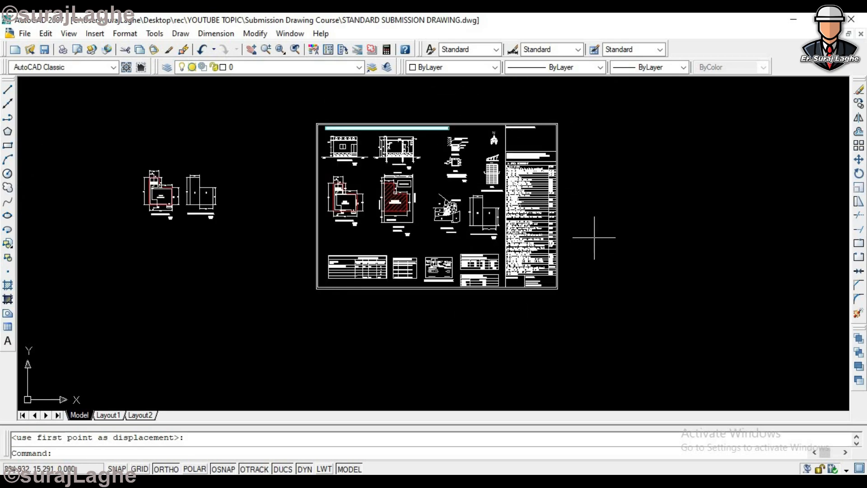
scroll(203, 198, "up", 8)
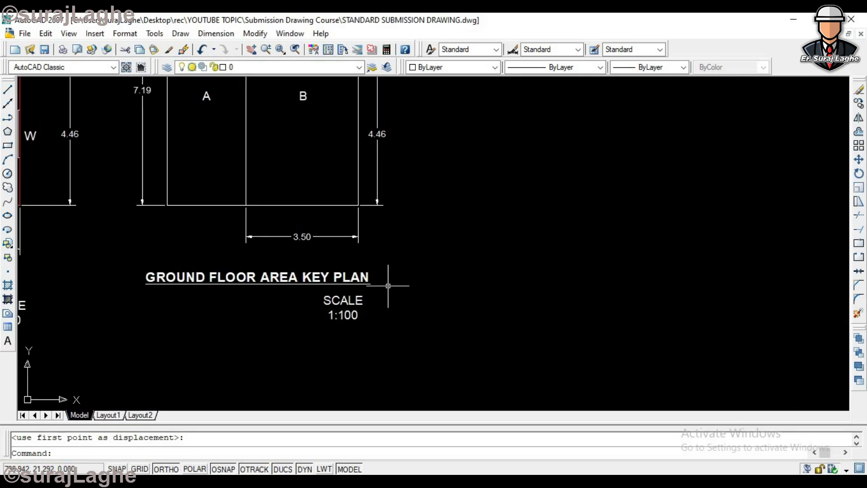
scroll(205, 150, "down", 5)
scroll(114, 135, "up", 3)
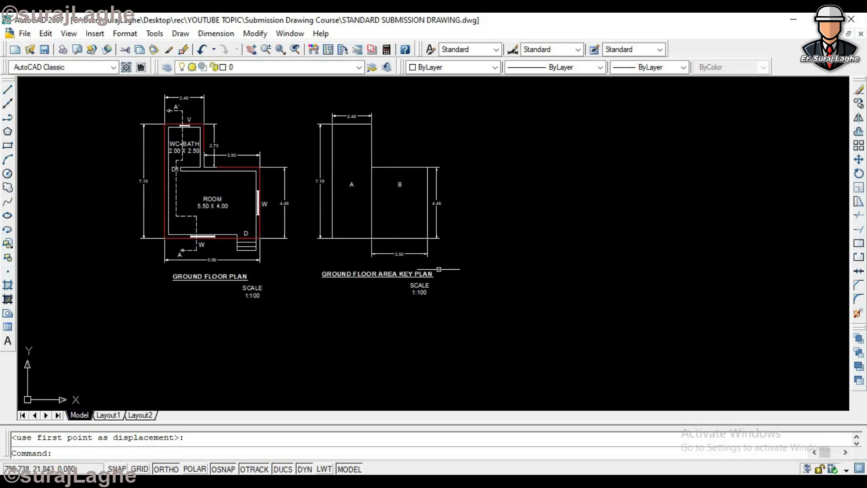
scroll(413, 299, "up", 2)
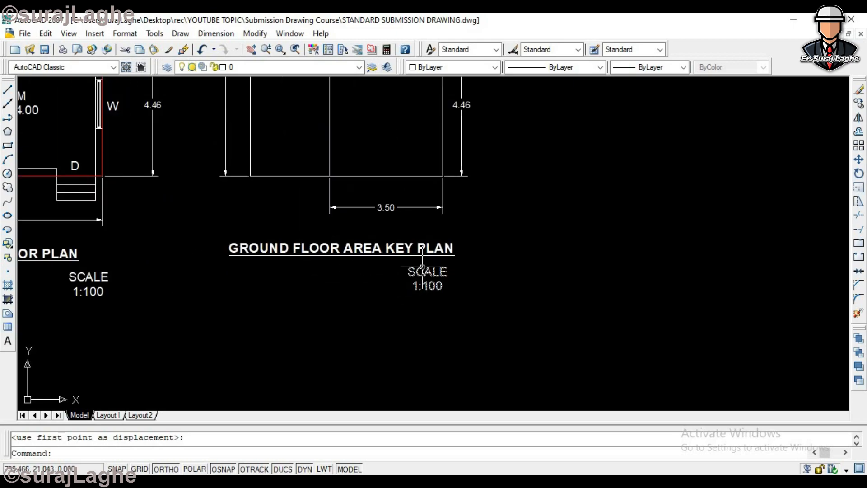
scroll(330, 264, "down", 8)
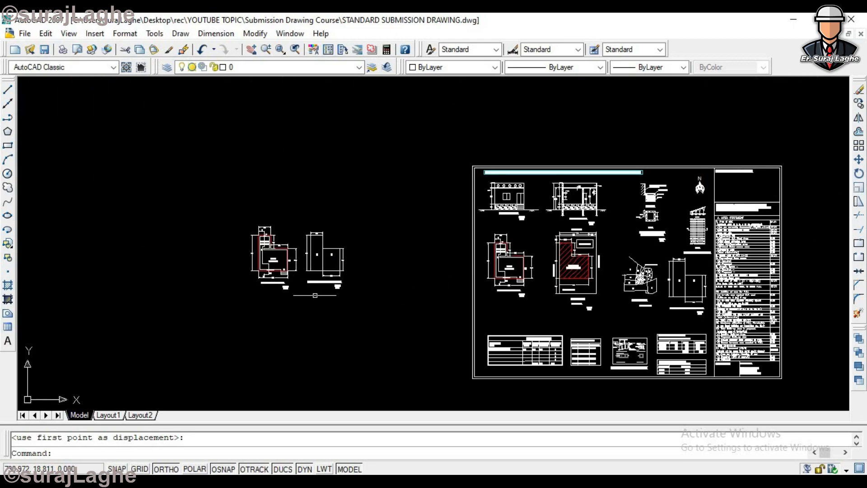
scroll(326, 252, "up", 3)
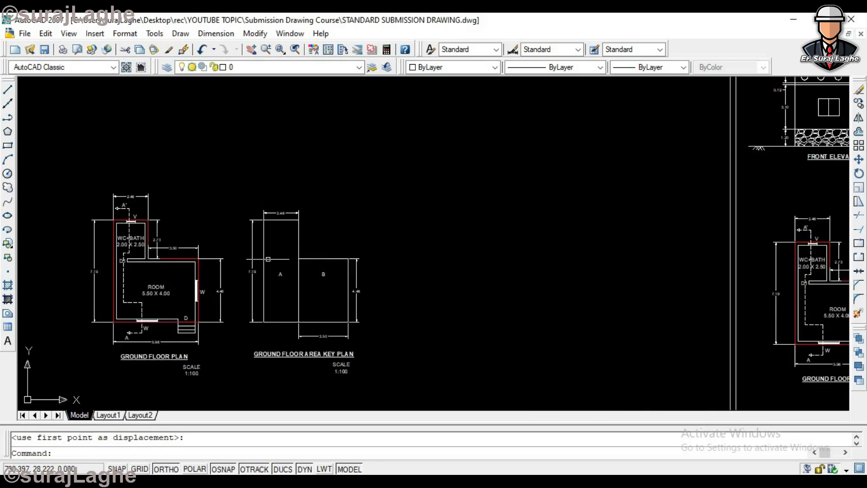
scroll(292, 285, "up", 2)
scroll(271, 275, "down", 3)
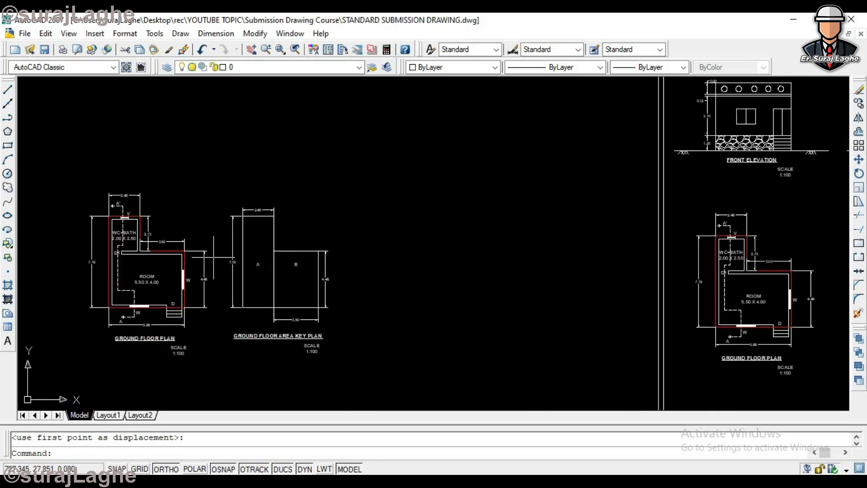
- Highlight the ground floor plan's red outer outline and compare its shape with the area key plan
scroll(174, 256, "up", 4)
left_click(174, 256)
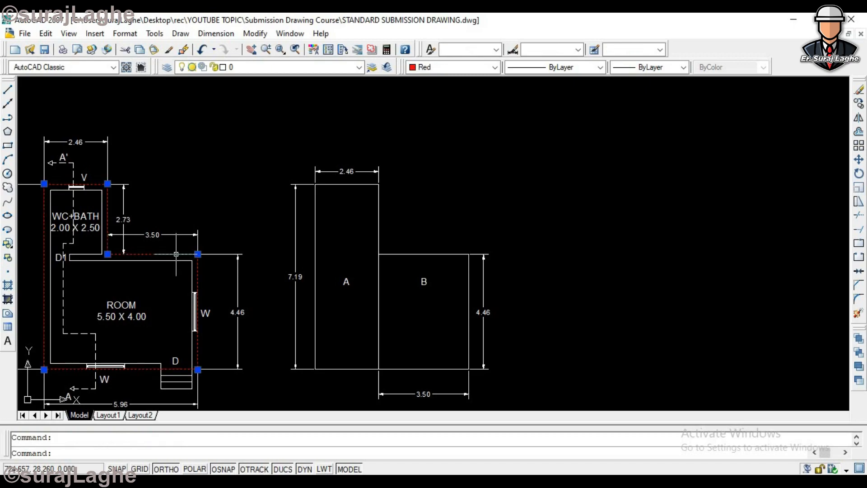
key("Escape")
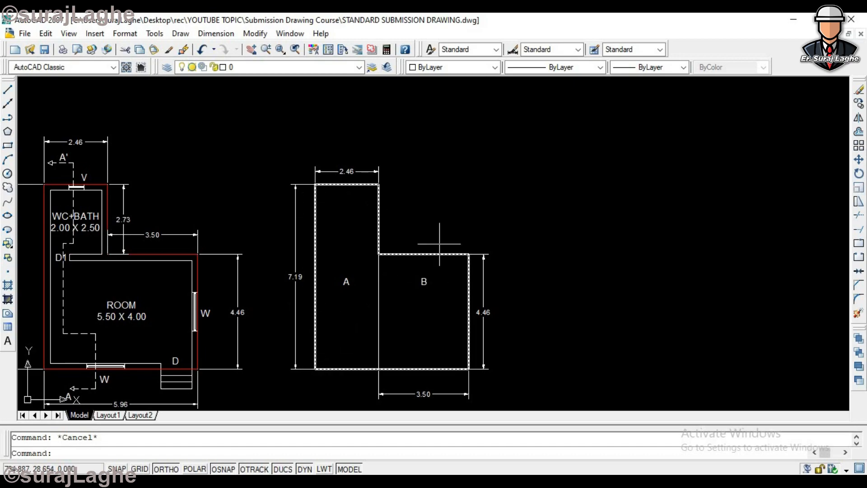
scroll(375, 302, "down", 3)
scroll(425, 175, "up", 3)
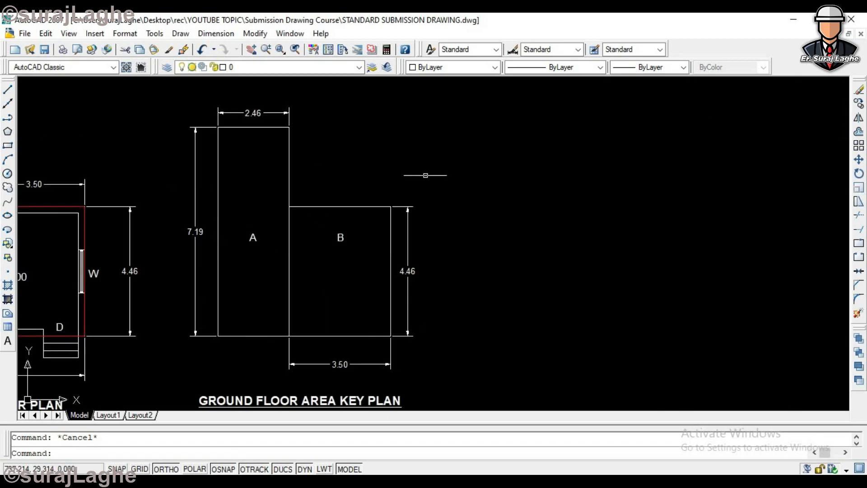
- Examine the Built Up Area Calculation table in the submission sheet and relate it to the area key plan
scroll(183, 259, "down", 5)
scroll(364, 115, "up", 3)
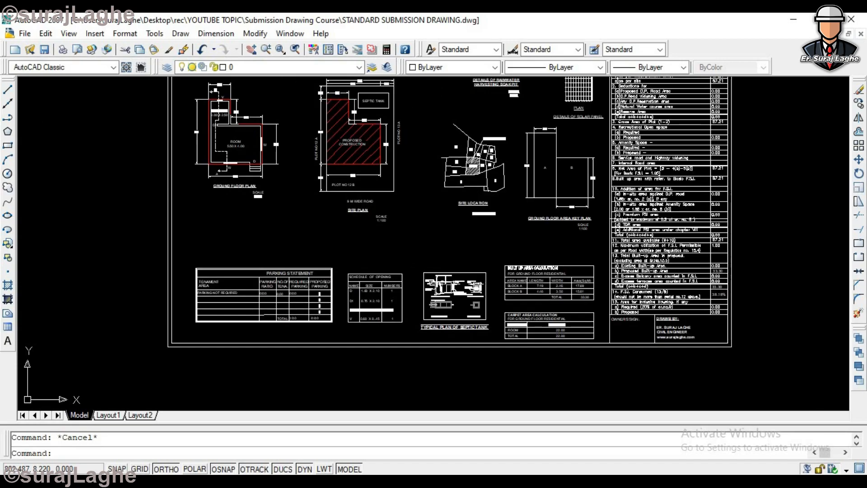
scroll(587, 285, "up", 5)
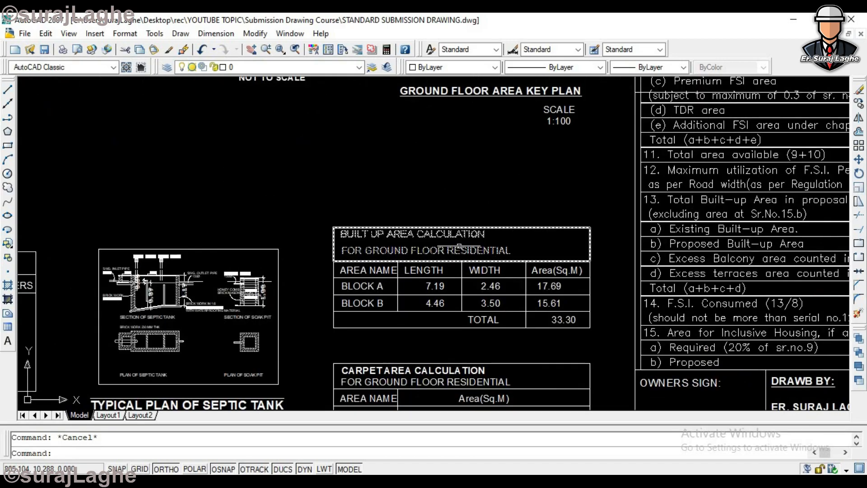
scroll(480, 313, "down", 6)
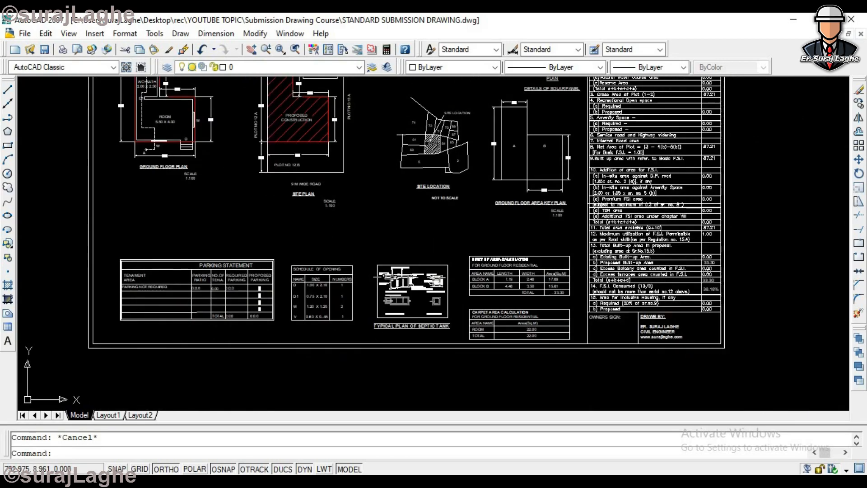
scroll(247, 233, "up", 3)
scroll(292, 256, "up", 3)
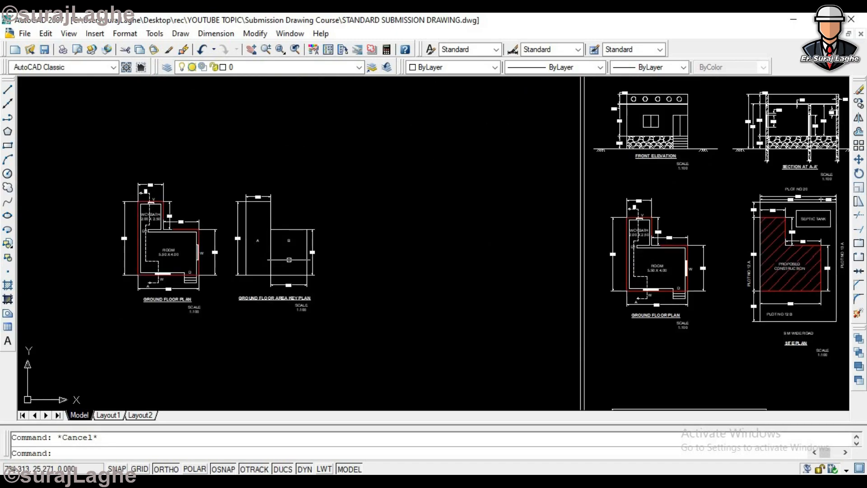
scroll(262, 251, "up", 4)
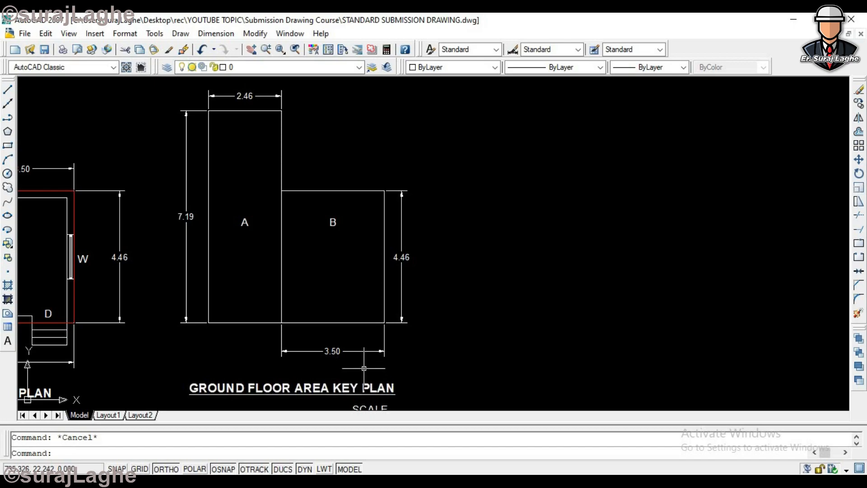
scroll(308, 243, "down", 3)
type("co")
key("Return")
key("Escape")
- Check the outlines and dimensions of the ground floor plan against blocks A and B of the area key plan
scroll(184, 215, "up", 3)
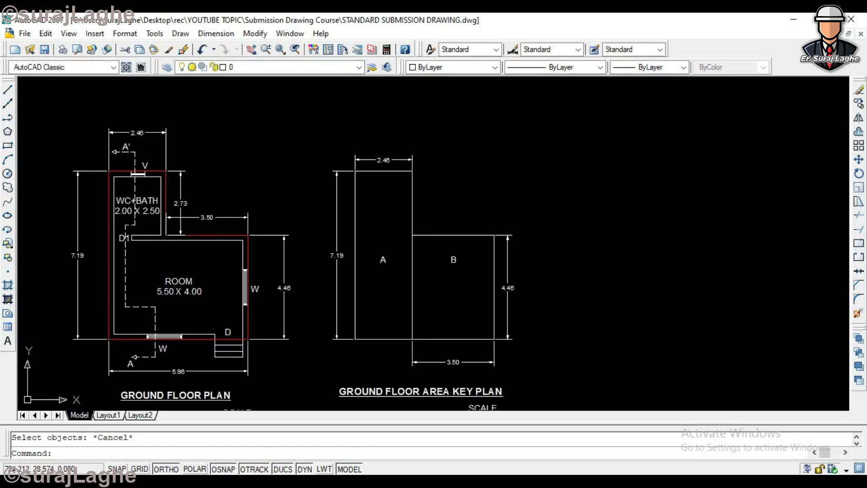
left_click(218, 234)
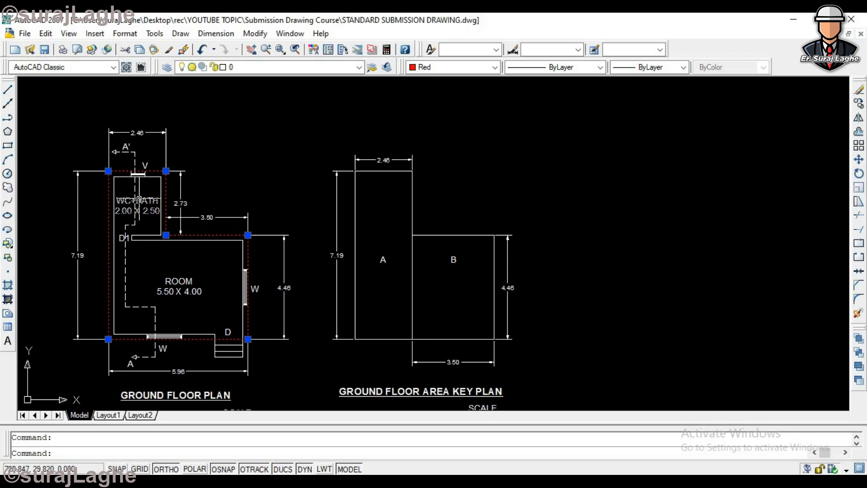
key("Escape")
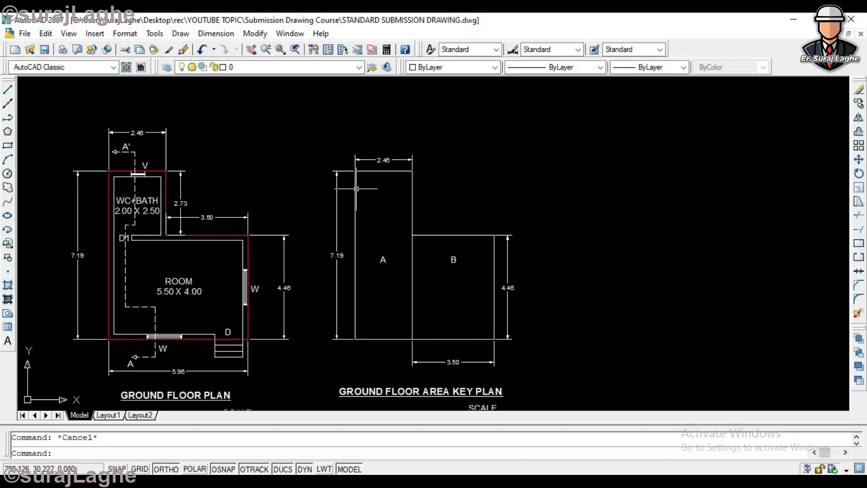
scroll(136, 137, "up", 3)
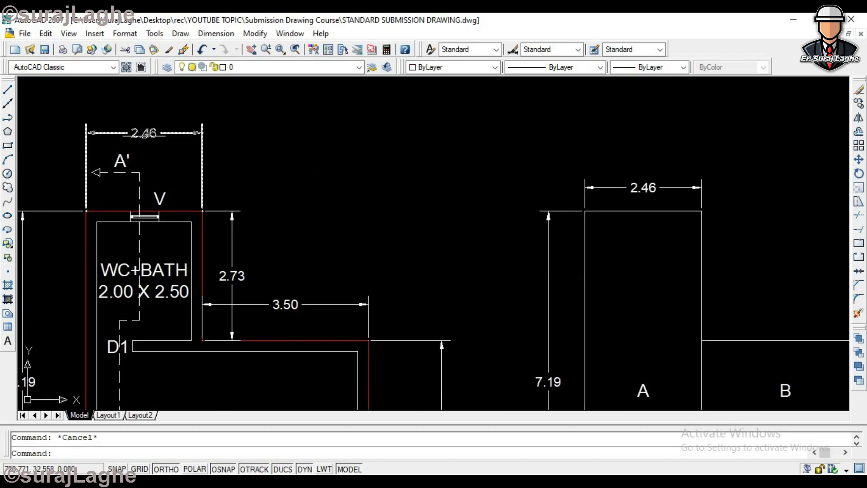
scroll(167, 142, "down", 2)
scroll(476, 166, "down", 2)
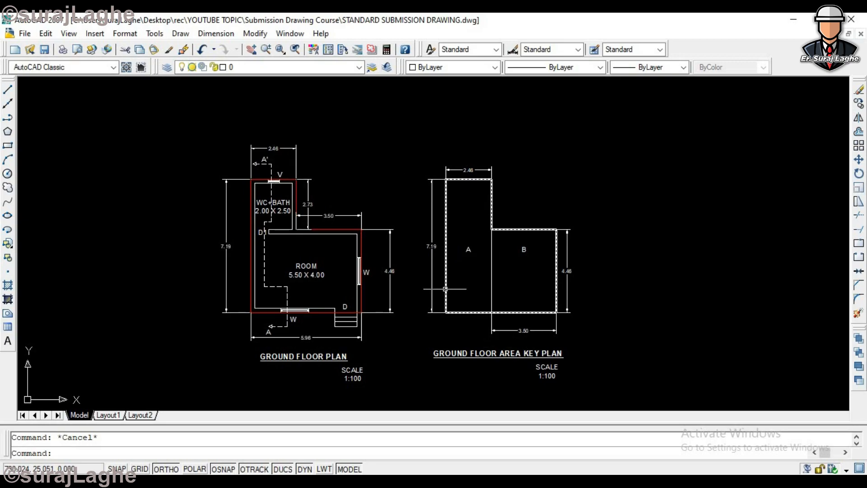
scroll(514, 269, "up", 1)
left_click(498, 221)
left_click(468, 261)
key("Escape")
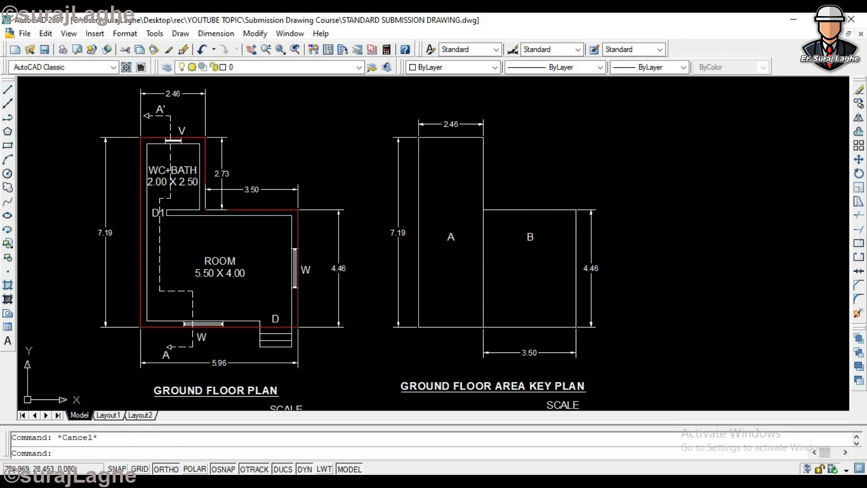
left_click(283, 210)
key("Escape")
left_click(548, 210)
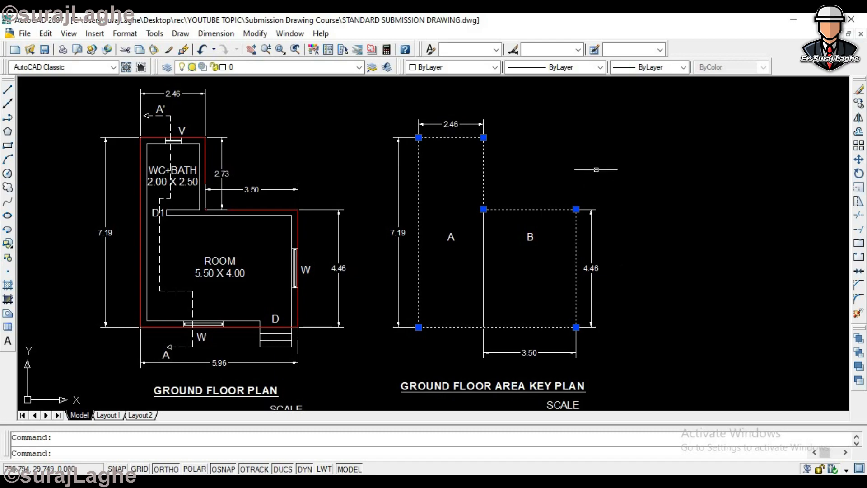
key("Escape")
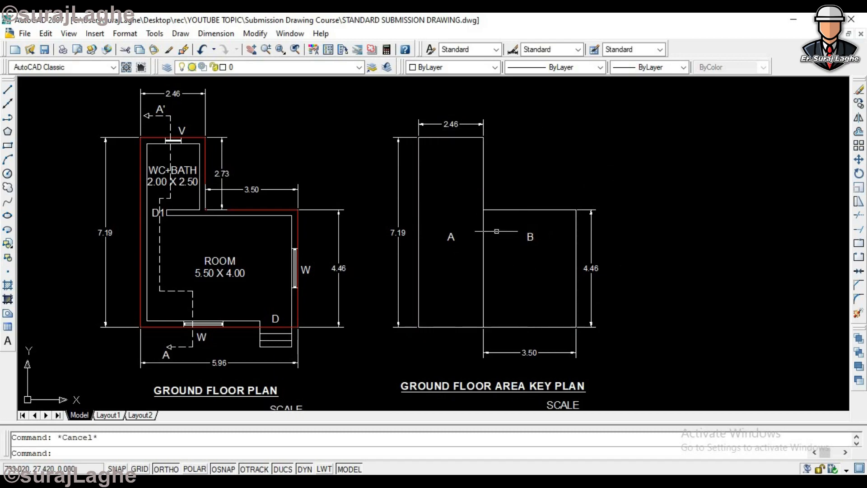
- Check the key plan's block dimensions against the Block A and Block B rows of the Built Up Area Calculation table
scroll(491, 260, "up", 2)
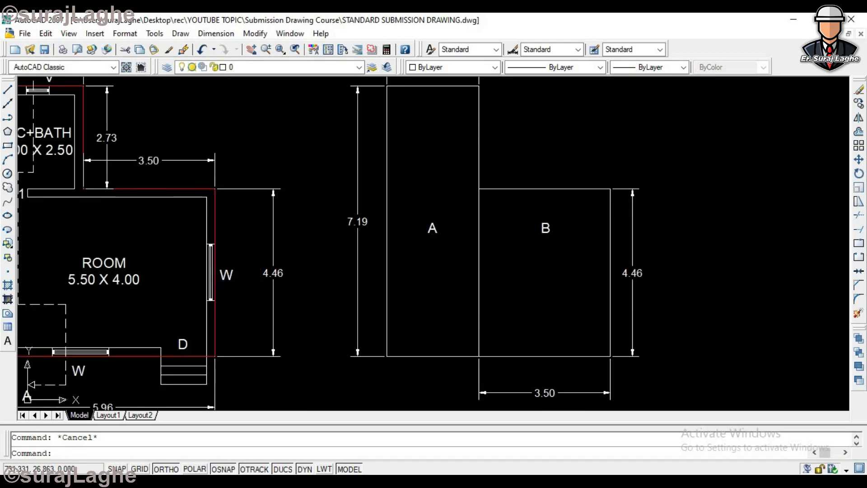
scroll(516, 218, "down", 2)
scroll(517, 218, "down", 3)
scroll(637, 241, "up", 6)
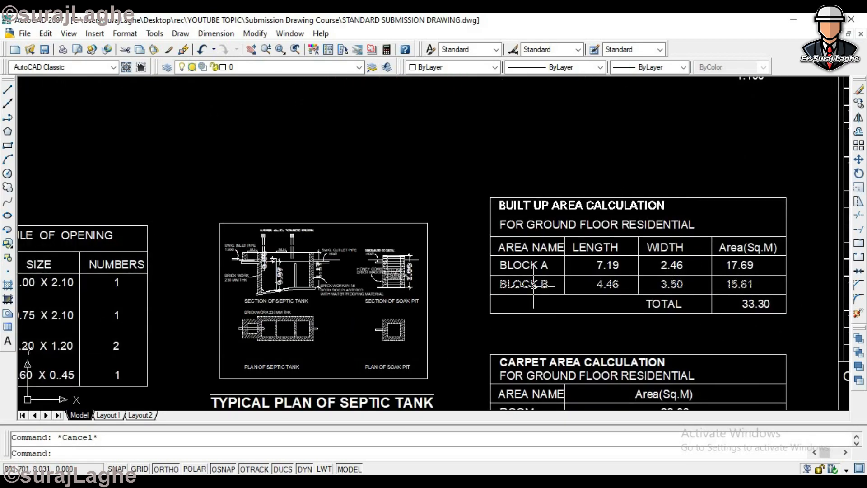
scroll(533, 280, "down", 5)
scroll(330, 226, "up", 1)
scroll(316, 212, "down", 2)
scroll(294, 194, "up", 3)
scroll(301, 189, "down", 4)
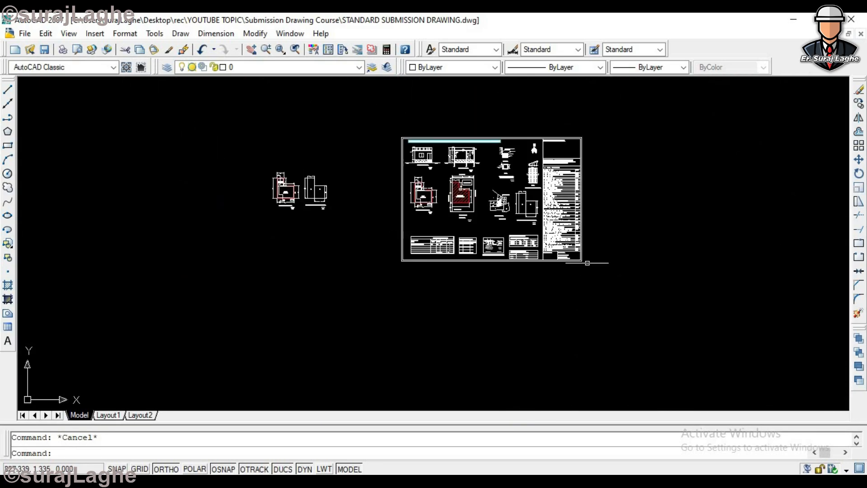
- Copy the Built Up Area Calculation table from the submission sheet to the empty space beside the separate ground floor area key plan
scroll(582, 262, "up", 3)
type("co")
key("Return")
scroll(478, 221, "up", 5)
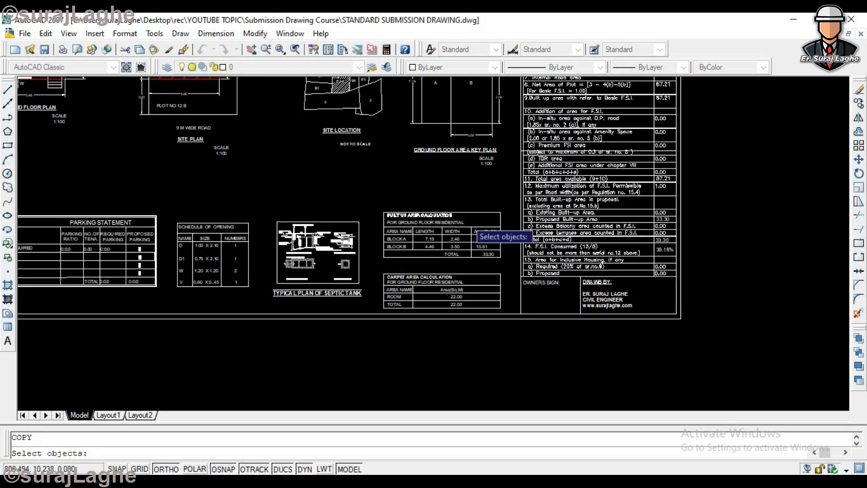
left_click(512, 196)
left_click(344, 284)
key("Return")
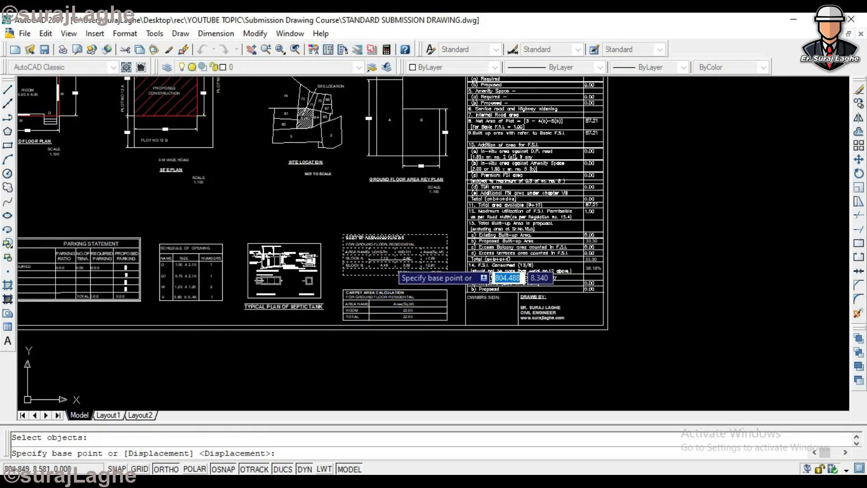
left_click(415, 271)
scroll(407, 262, "down", 6)
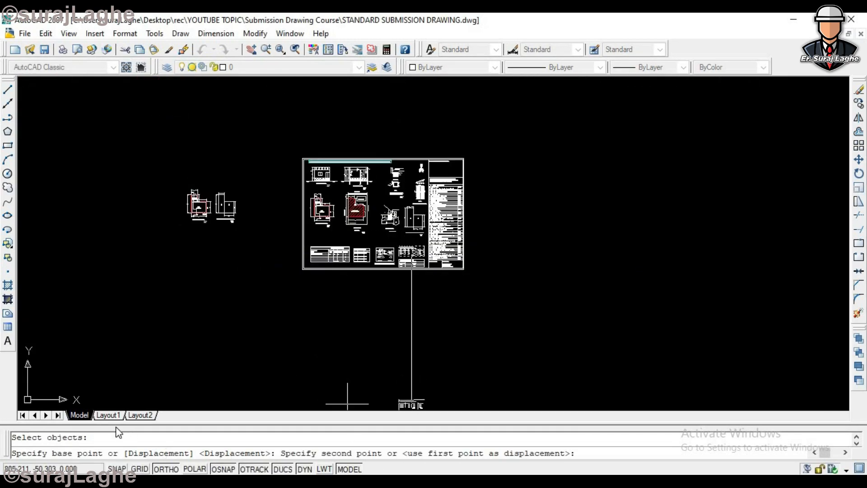
left_click(167, 469)
scroll(280, 232, "up", 5)
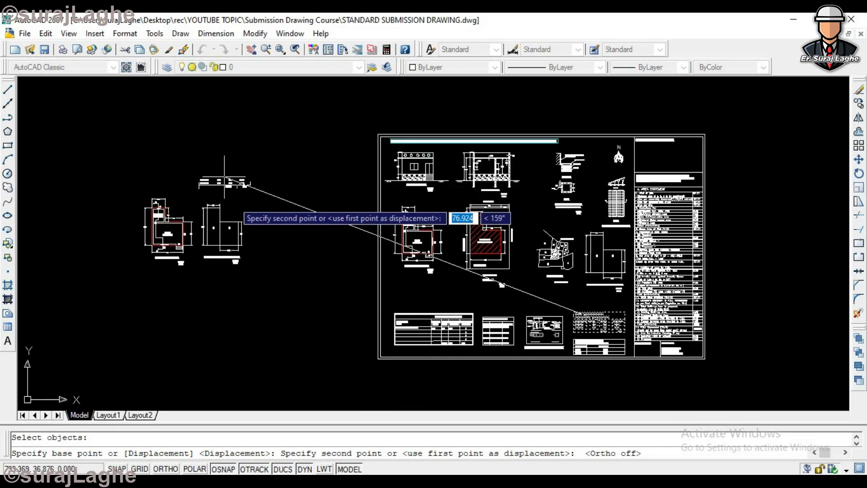
left_click(284, 226)
key("Escape")
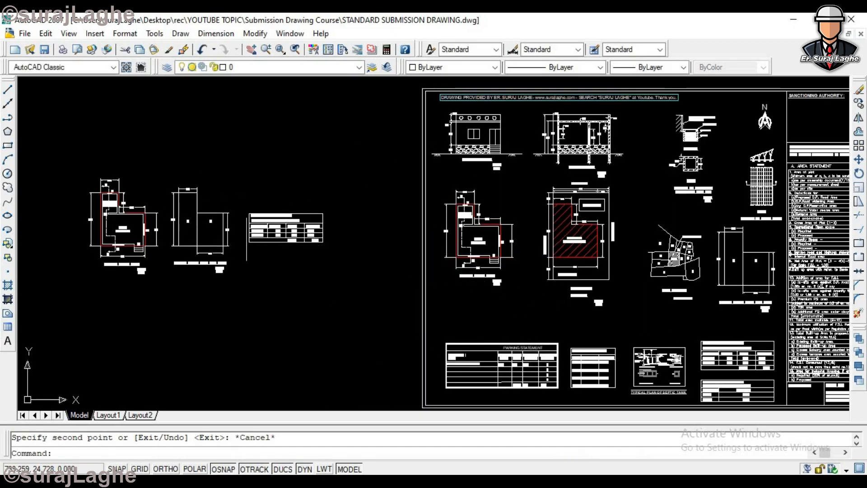
- Examine the copied Built Up Area Calculation table alongside the separate ground floor plan and area key plan
scroll(271, 203, "up", 4)
scroll(271, 204, "down", 2)
scroll(263, 194, "up", 3)
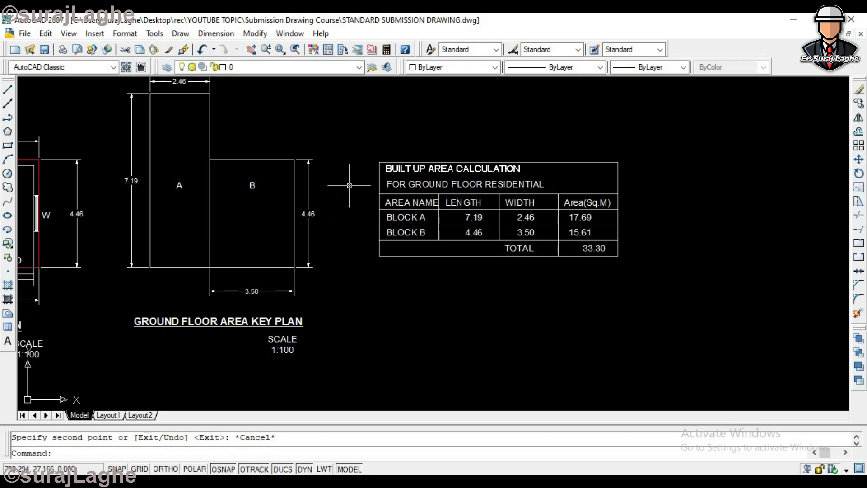
scroll(395, 186, "down", 4)
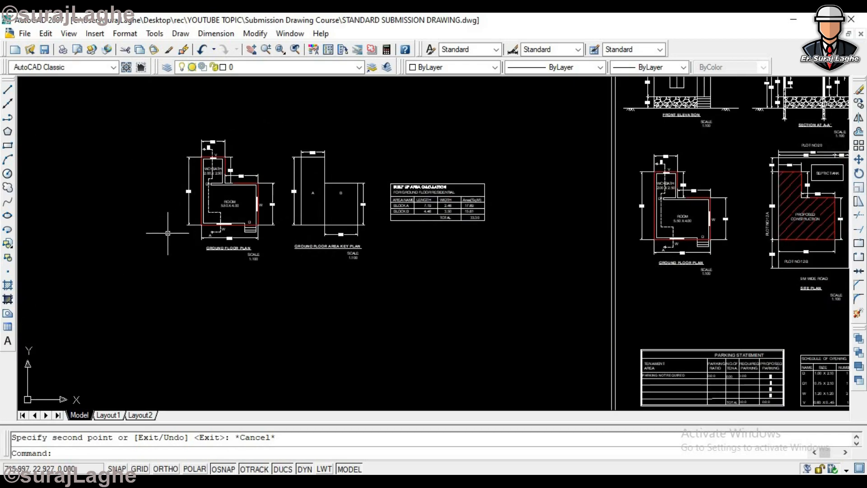
scroll(219, 201, "up", 2)
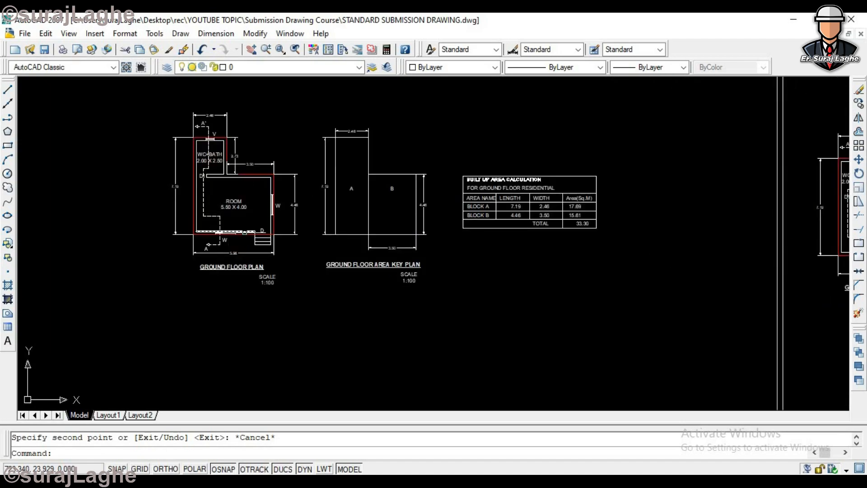
scroll(510, 180, "up", 3)
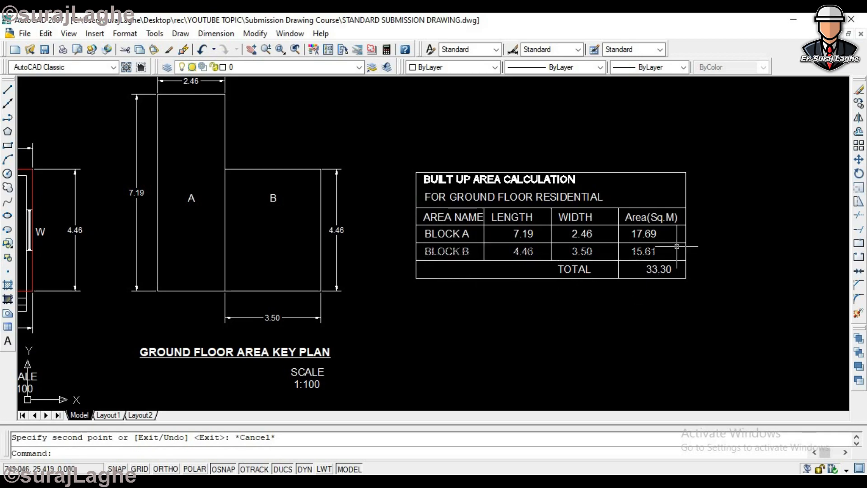
scroll(410, 230, "down", 4)
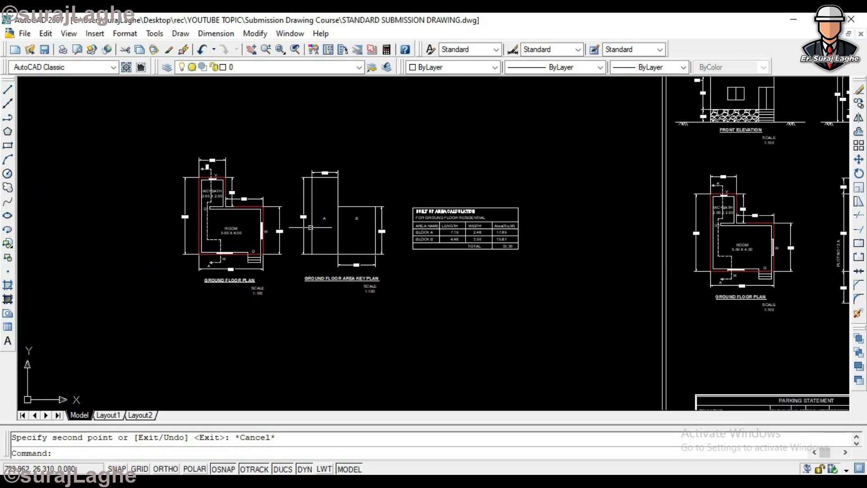
scroll(478, 237, "up", 3)
scroll(542, 263, "up", 3)
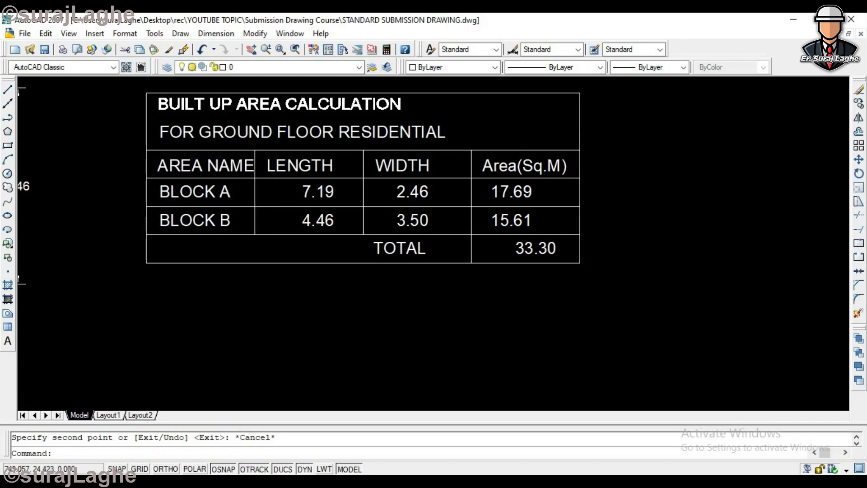
- Compare the copied table's Block A and Block B rows with the ground floor plan and the key plan's two blocks
scroll(573, 249, "down", 6)
scroll(364, 281, "up", 3)
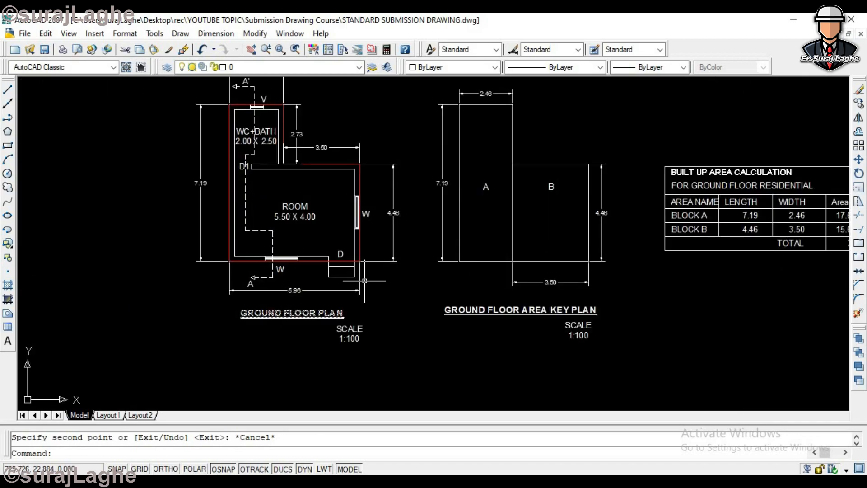
scroll(587, 244, "down", 5)
scroll(611, 234, "up", 4)
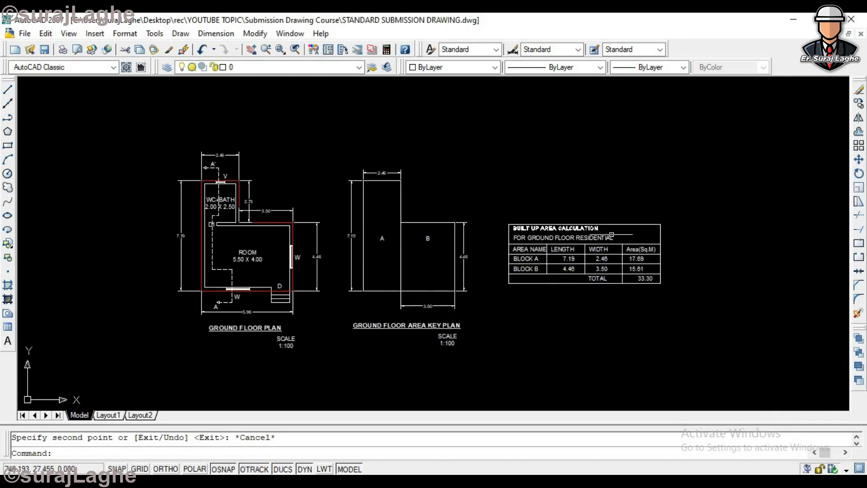
scroll(598, 244, "up", 3)
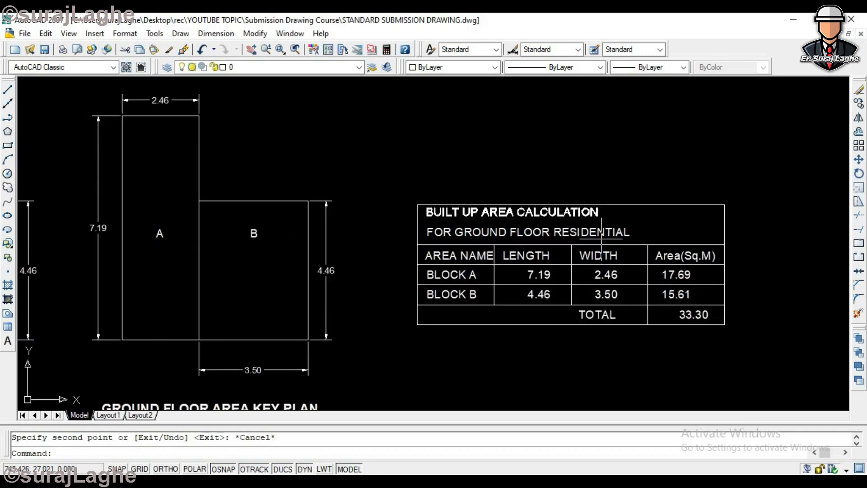
scroll(681, 248, "down", 5)
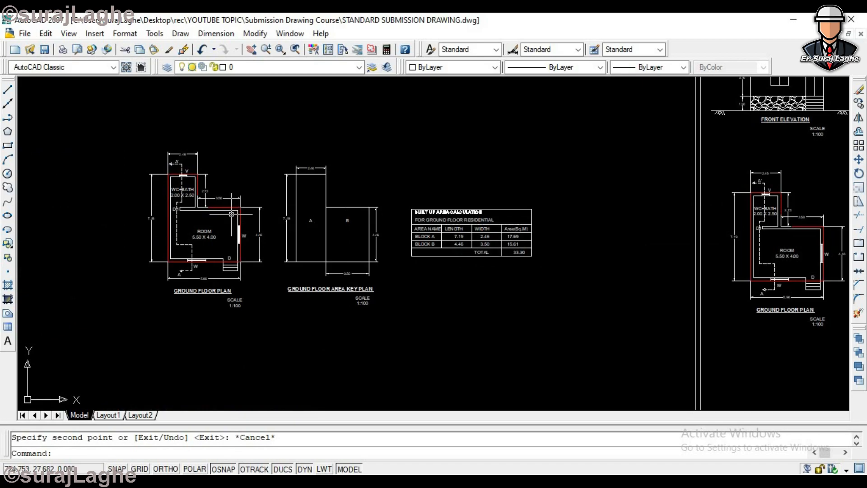
scroll(591, 228, "up", 3)
scroll(591, 241, "up", 3)
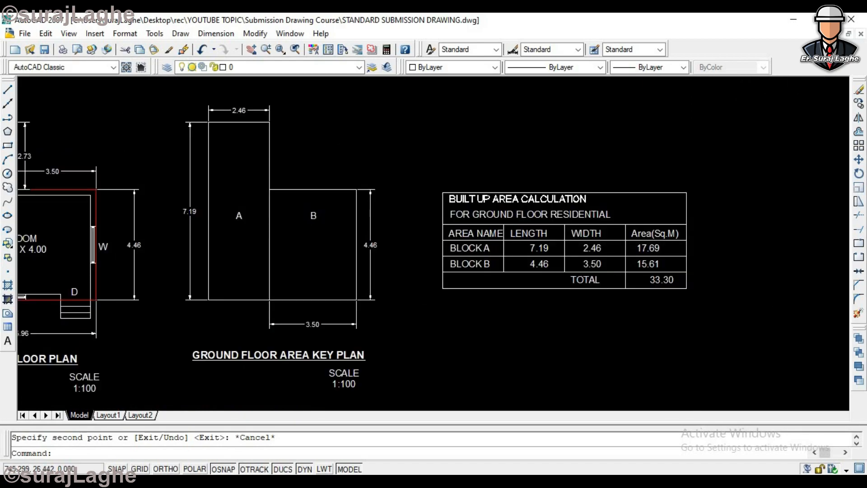
scroll(490, 240, "down", 2)
scroll(427, 251, "up", 3)
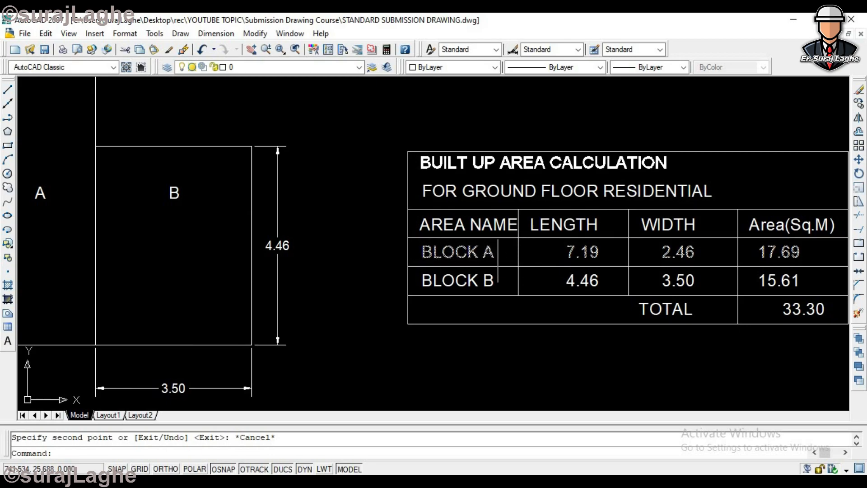
scroll(497, 267, "down", 3)
scroll(349, 221, "up", 1)
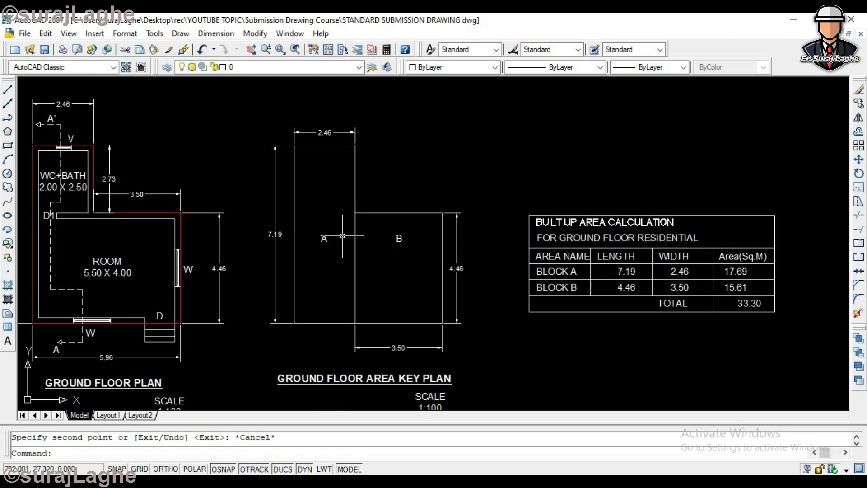
- Check the length, width, area and total entries of the copied table against the dimensions of key plan blocks A and B
left_click(217, 262)
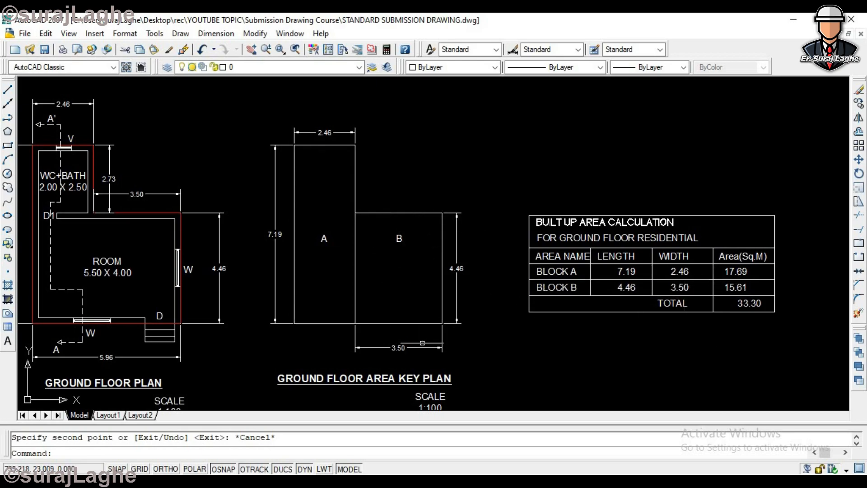
scroll(642, 271, "up", 3)
scroll(659, 271, "down", 3)
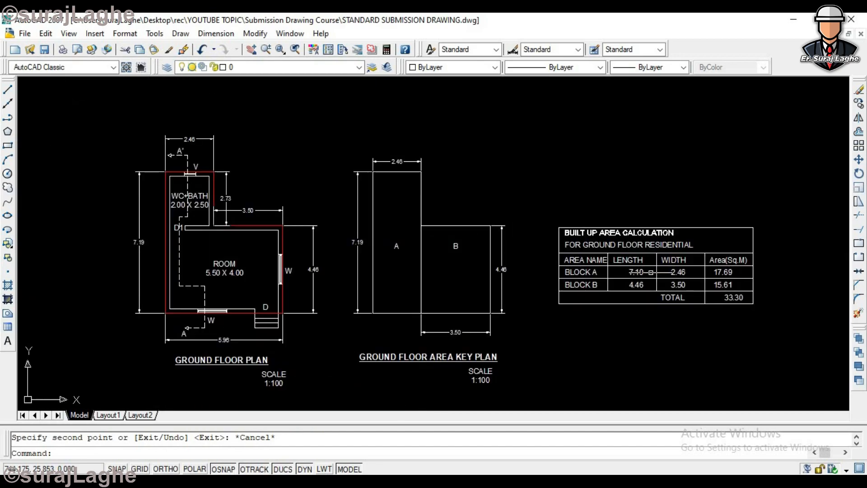
scroll(665, 267, "up", 2)
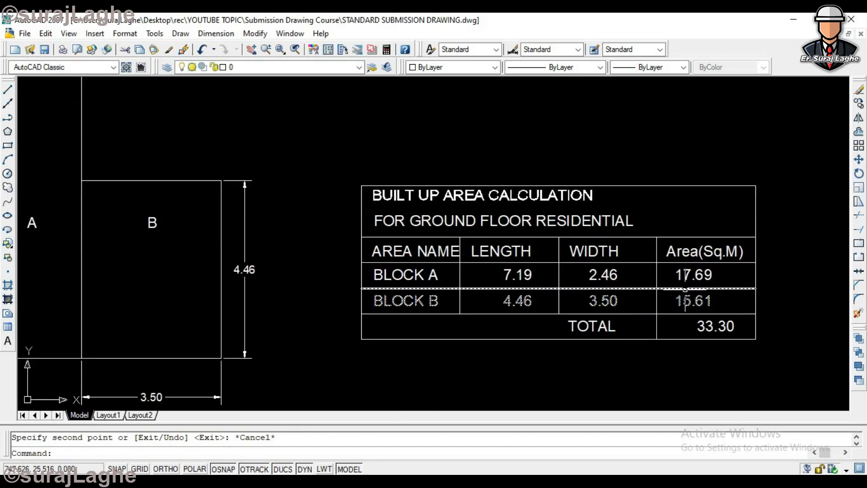
scroll(722, 325, "down", 3)
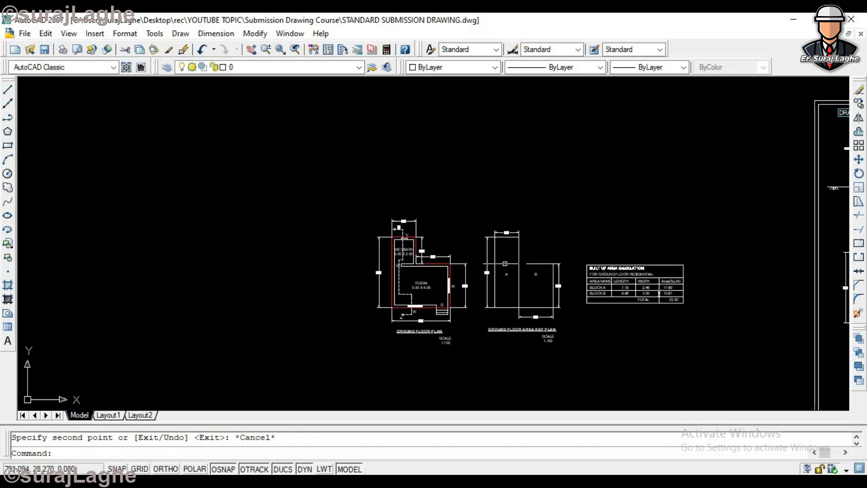
scroll(280, 234, "up", 1)
scroll(582, 312, "down", 2)
scroll(582, 311, "up", 2)
scroll(723, 312, "down", 2)
scroll(760, 312, "up", 2)
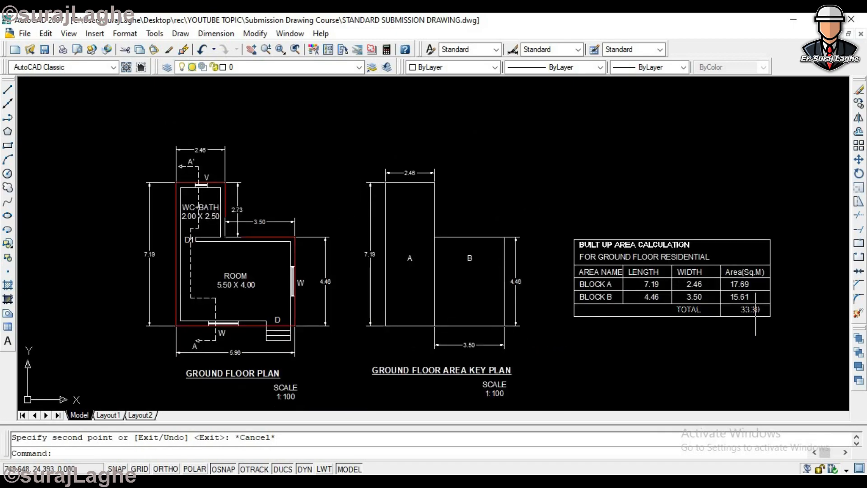
- Compare the ground floor plan's red outer outline with the key plan's outline and its division into blocks A and B
scroll(767, 307, "up", 2)
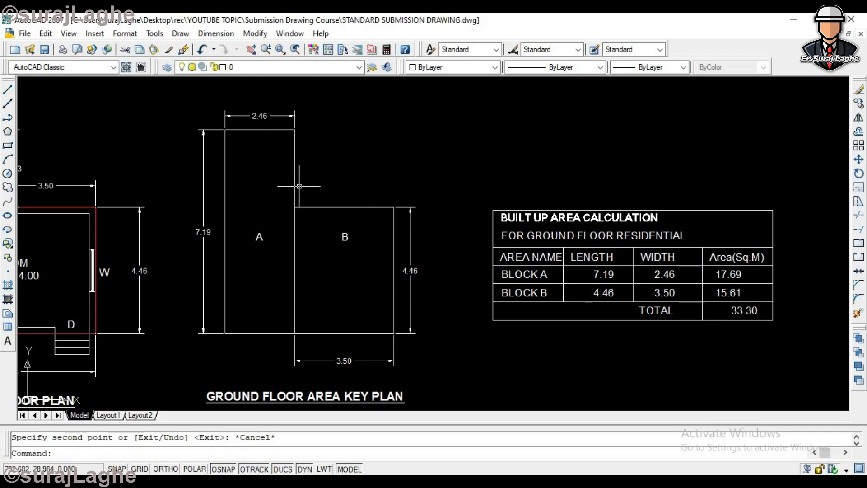
scroll(313, 173, "up", 2)
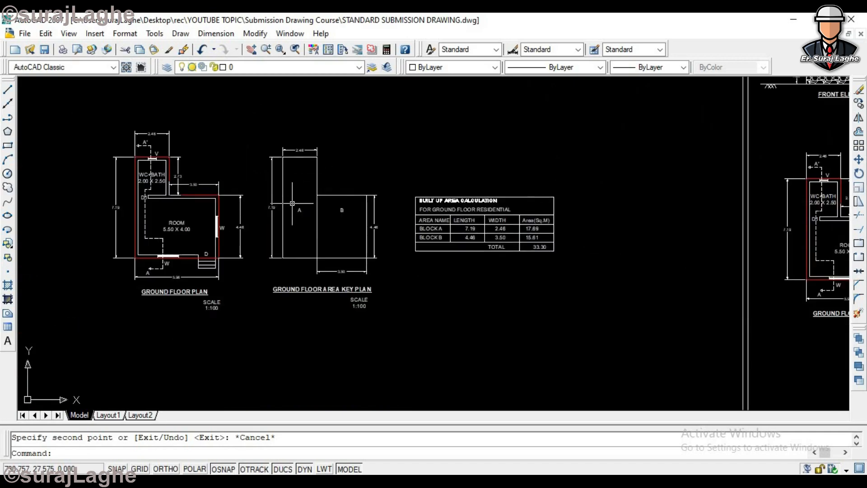
scroll(347, 203, "down", 2)
scroll(218, 205, "up", 3)
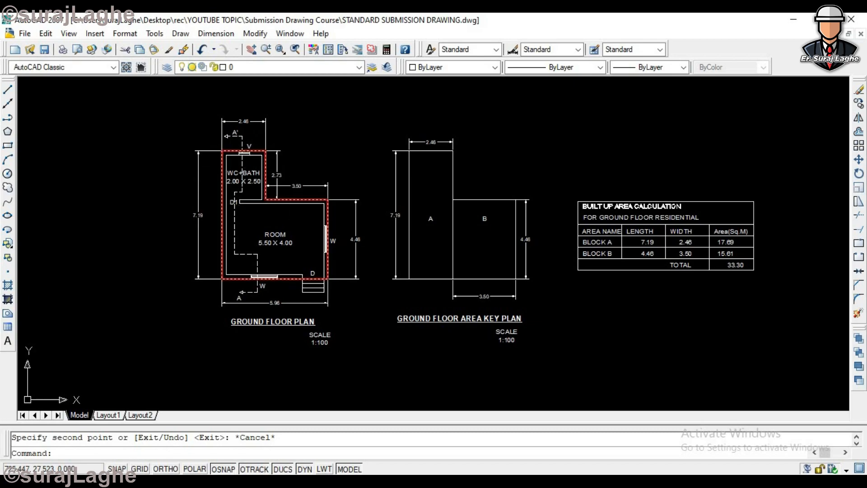
scroll(266, 253, "down", 3)
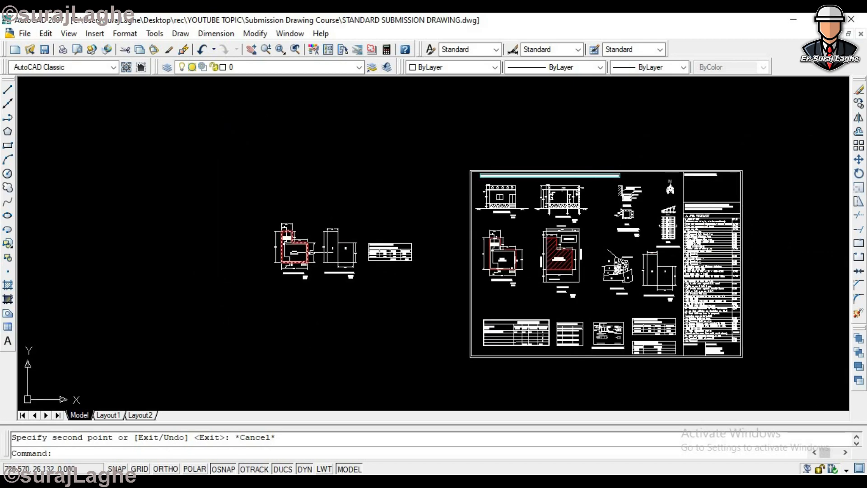
scroll(280, 226, "up", 2)
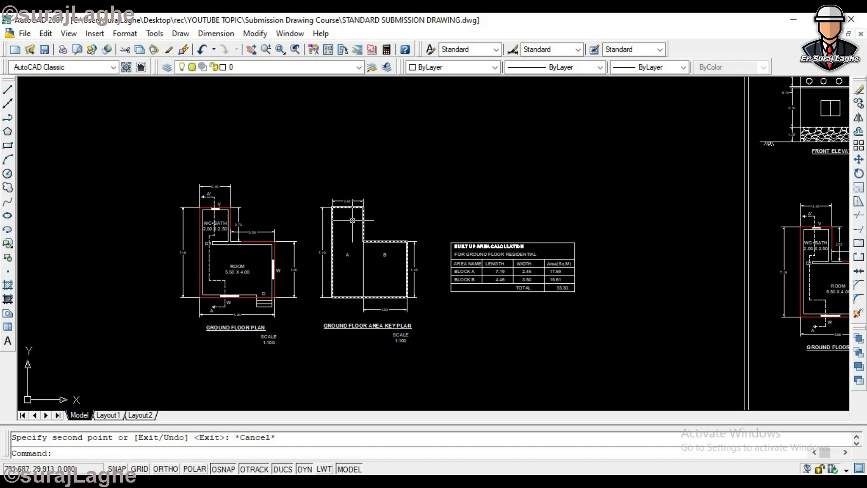
- Draw a closed irregular six-sided polyline in the empty space to the left of the ground floor plan
type("pl")
key("Return")
scroll(350, 226, "down", 3)
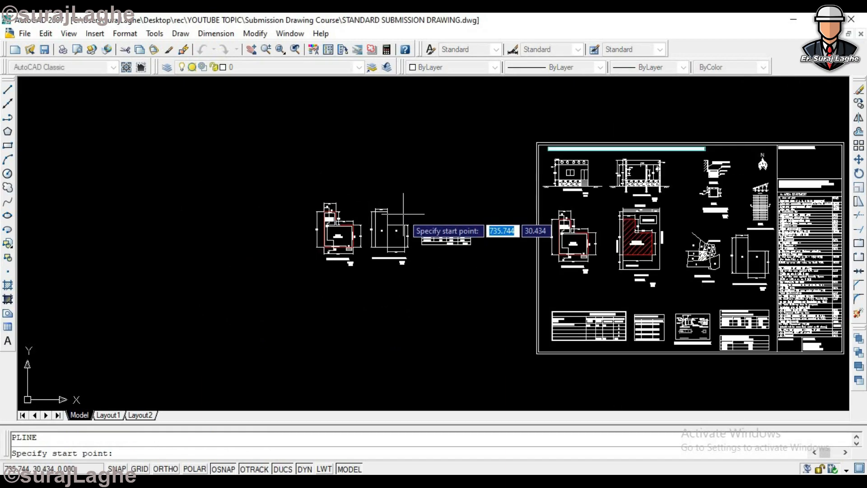
scroll(239, 208, "up", 2)
left_click(211, 204)
left_click(243, 176)
left_click(278, 180)
left_click(288, 236)
left_click(264, 297)
left_click(229, 298)
left_click(211, 204)
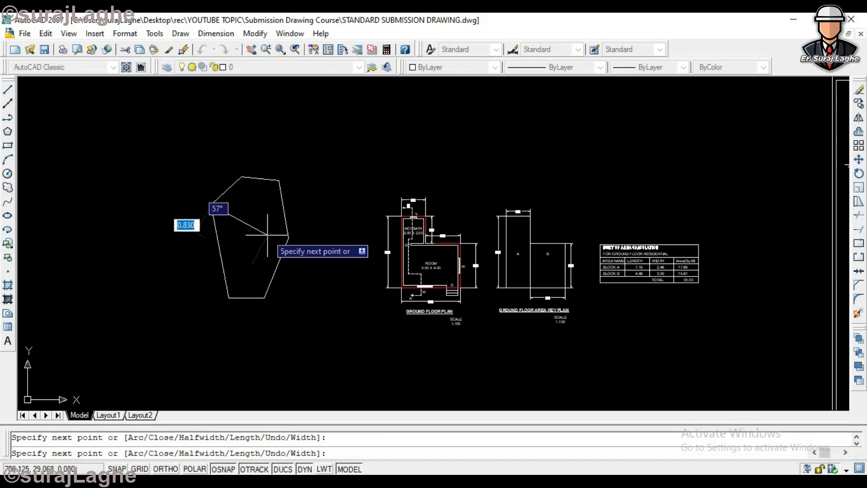
key("Escape")
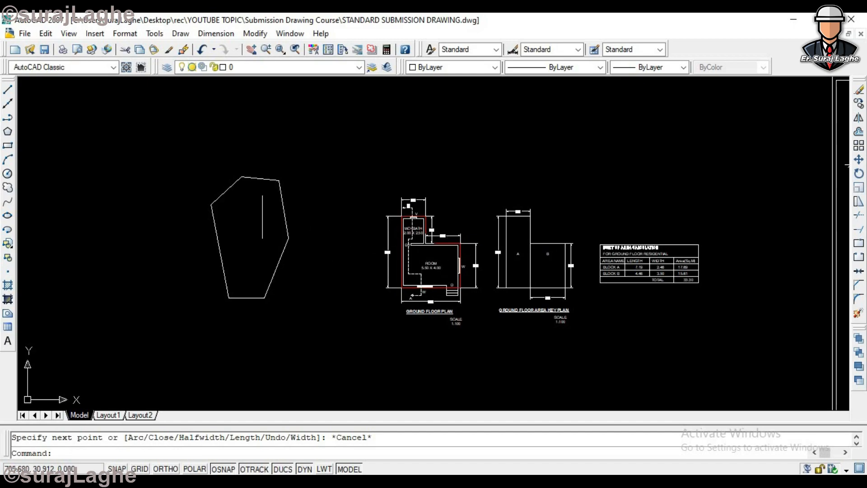
- Draw a line across the irregular polygon from its upper-left corner to its lower-left corner, splitting off a triangle
type("l")
key("Return")
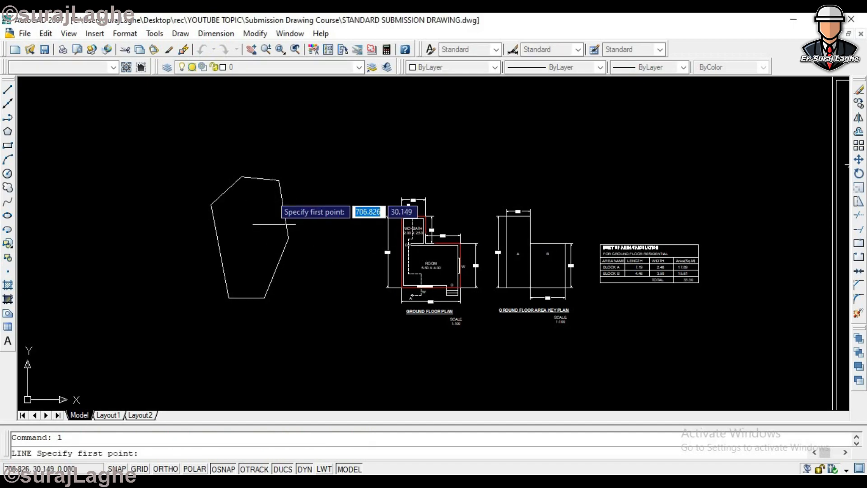
left_click(243, 176)
left_click(228, 298)
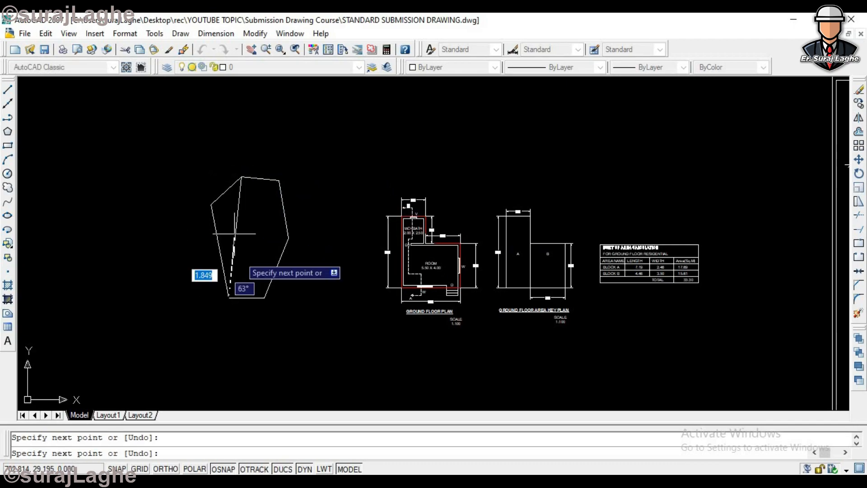
key("Return")
key("Return")
left_click(211, 205)
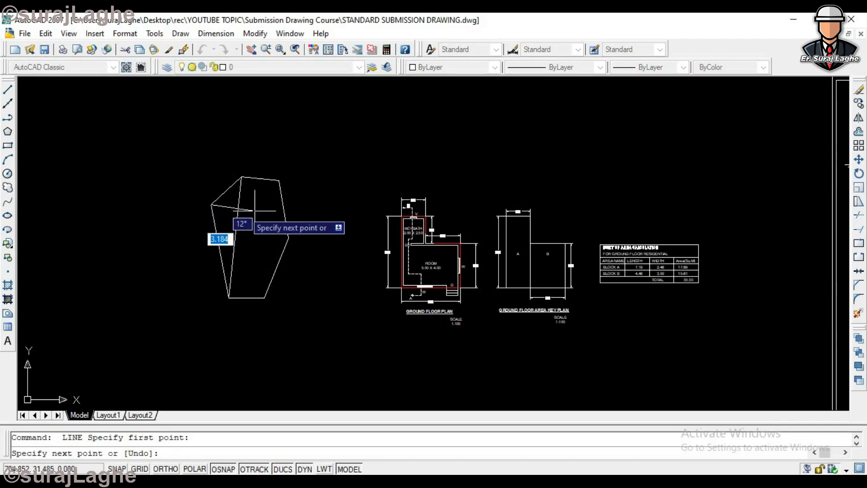
key("Escape")
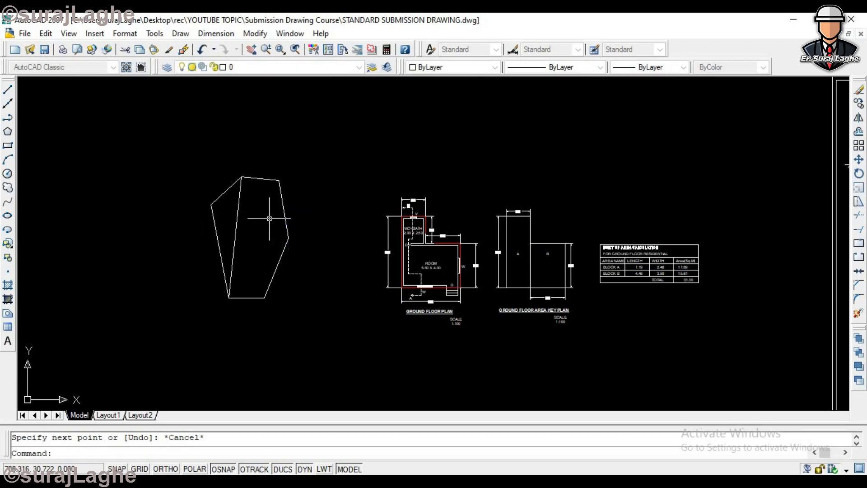
- Erase the irregular six-sided polygon and its dividing line beside the ground floor plan
left_click(297, 159)
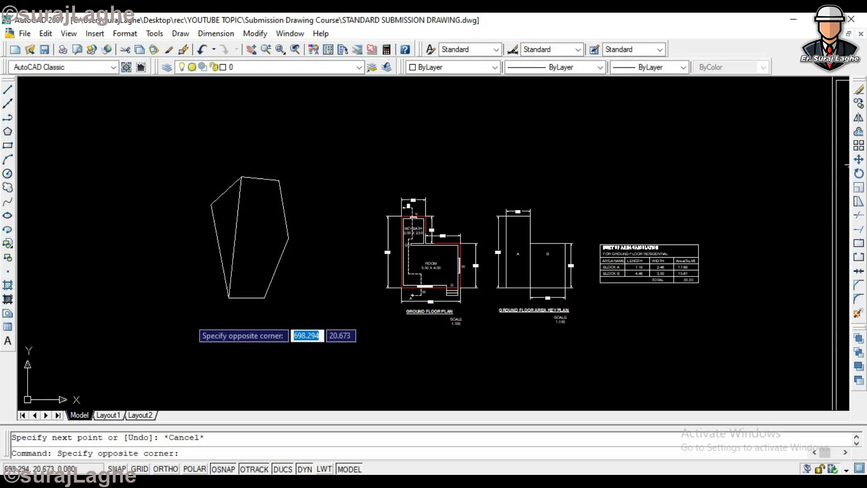
left_click(191, 318)
key("Delete")
- Examine the ground floor plan, key plan blocks A and B, and the built-up area table side by side
scroll(560, 316, "up", 5)
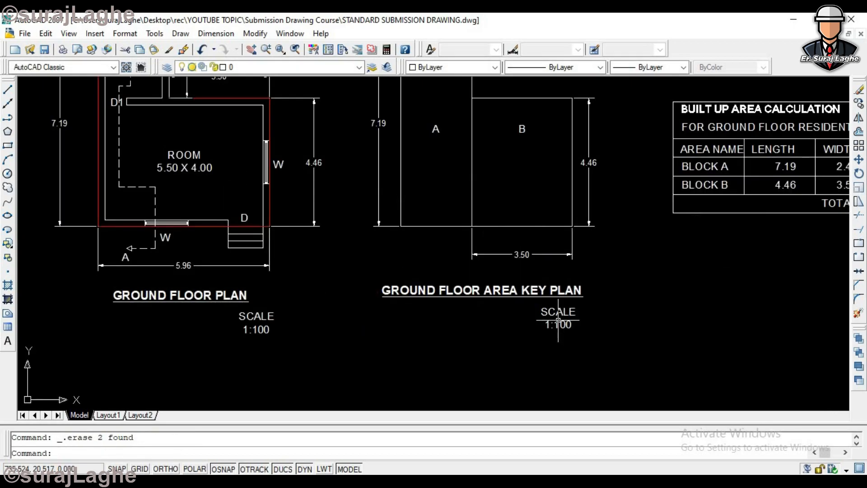
scroll(478, 287, "down", 3)
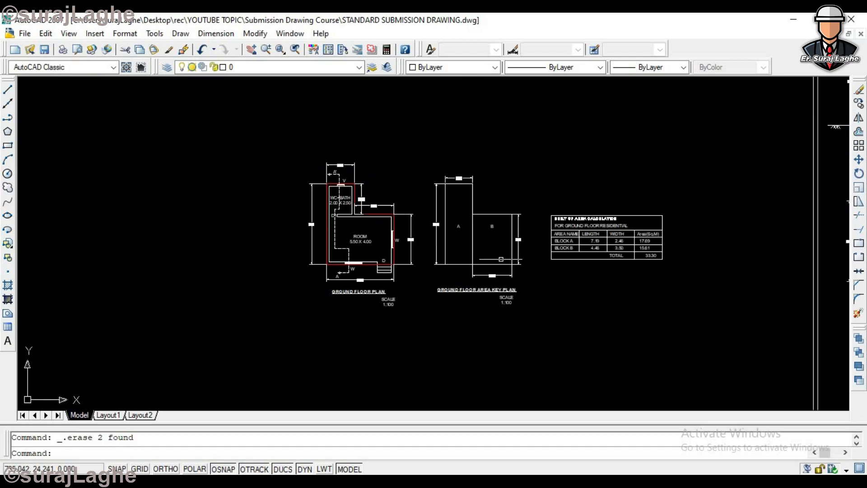
scroll(392, 219, "up", 2)
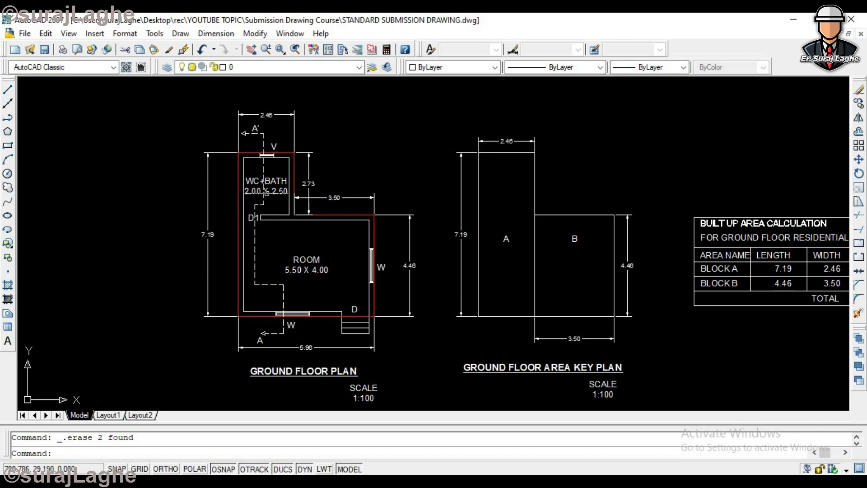
scroll(474, 208, "down", 3)
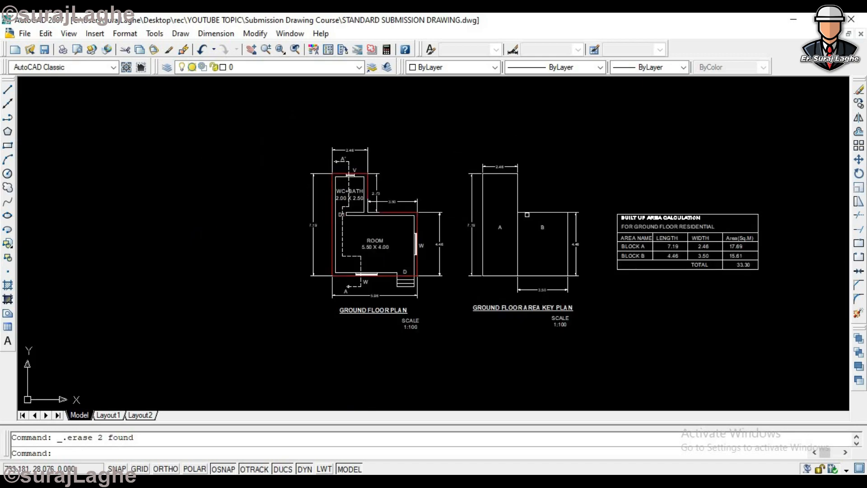
scroll(513, 221, "up", 2)
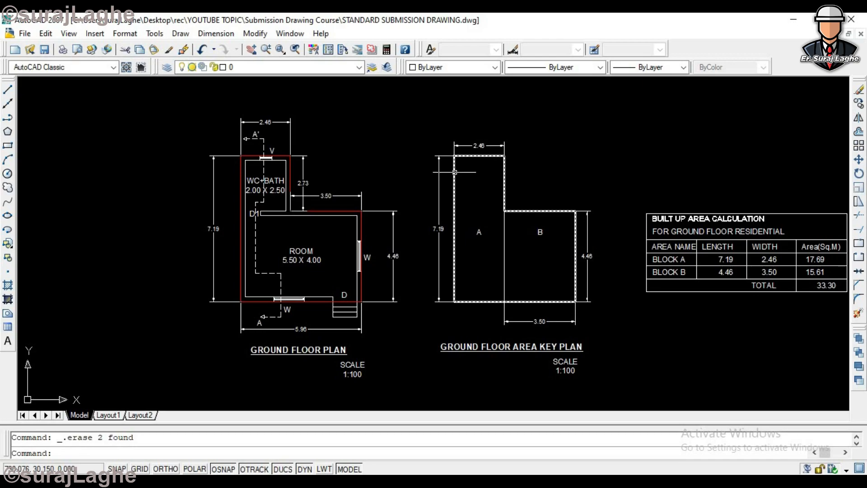
scroll(532, 206, "up", 3)
scroll(532, 206, "down", 4)
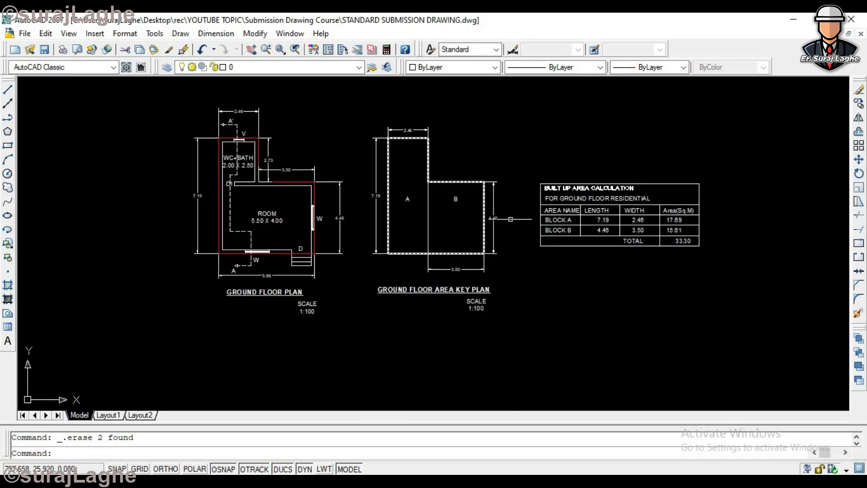
scroll(689, 239, "up", 3)
scroll(248, 190, "down", 3)
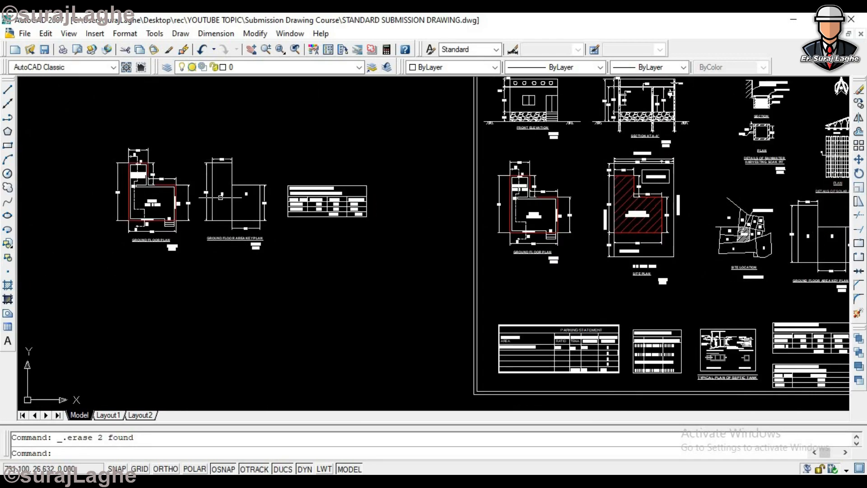
scroll(216, 171, "up", 3)
scroll(190, 246, "up", 2)
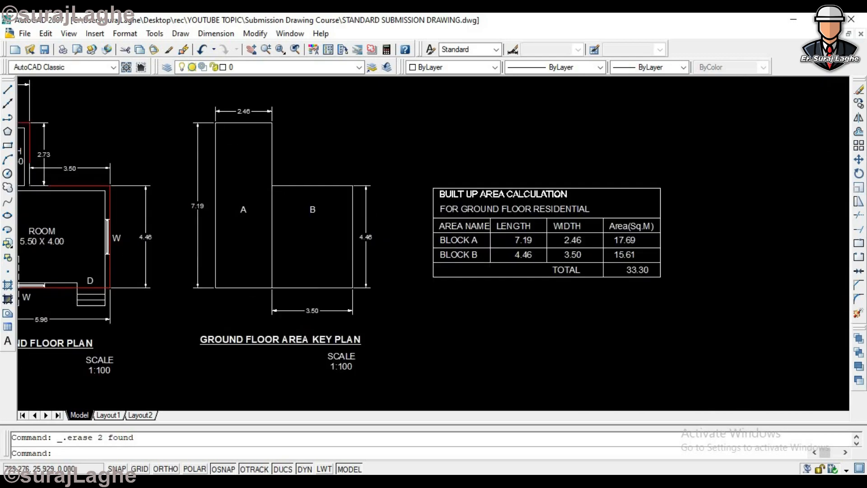
scroll(229, 121, "down", 1)
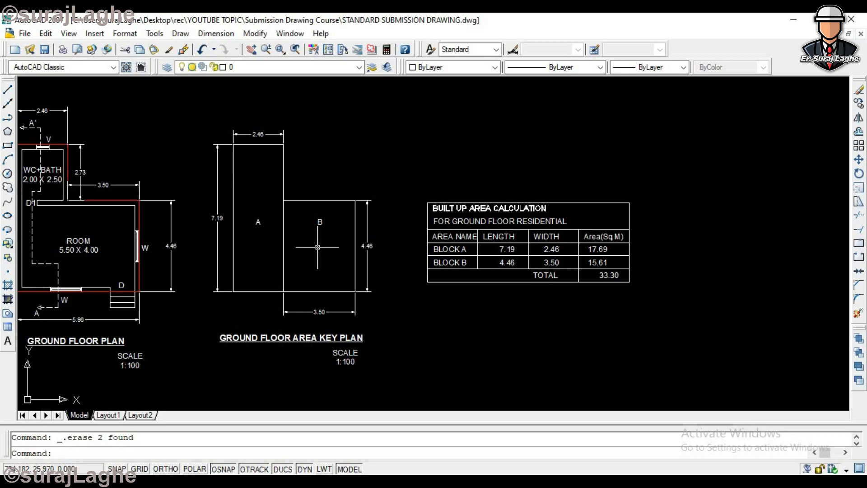
- Compare the red outer outline of the ground floor plan with the key plan's outline and its A/B dividing line
scroll(329, 247, "down", 3)
scroll(205, 227, "up", 3)
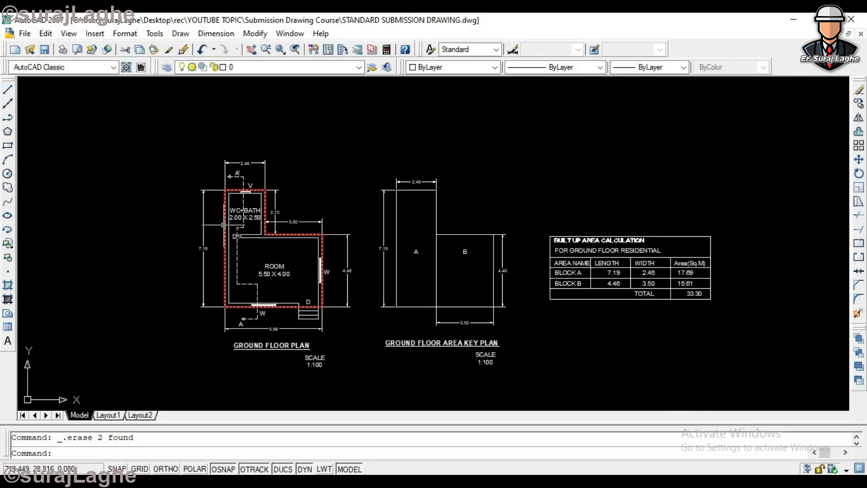
left_click(396, 206)
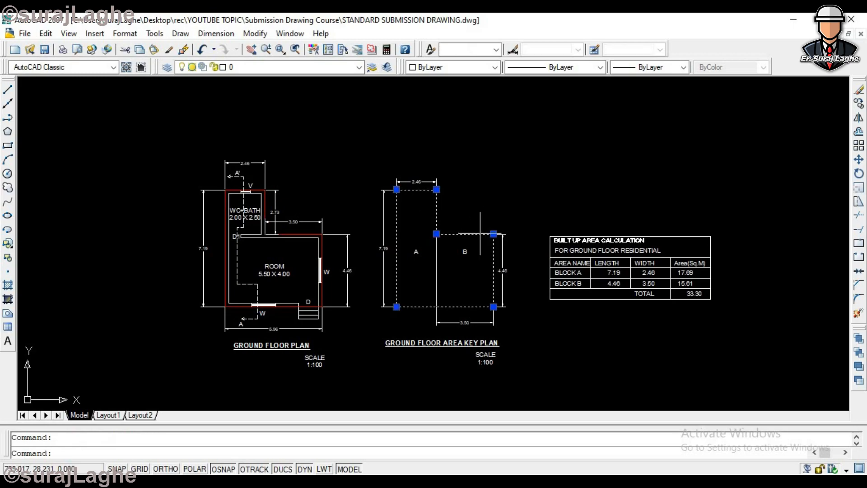
key("Escape")
scroll(452, 266, "up", 3)
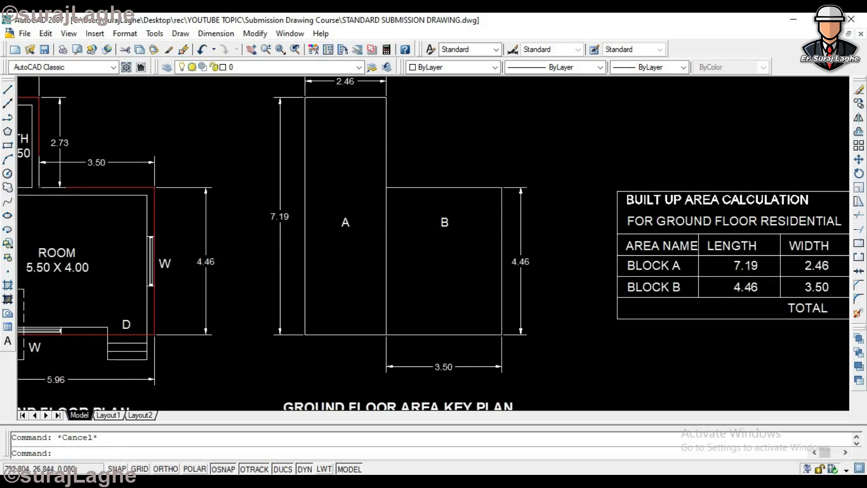
scroll(237, 323, "down", 1)
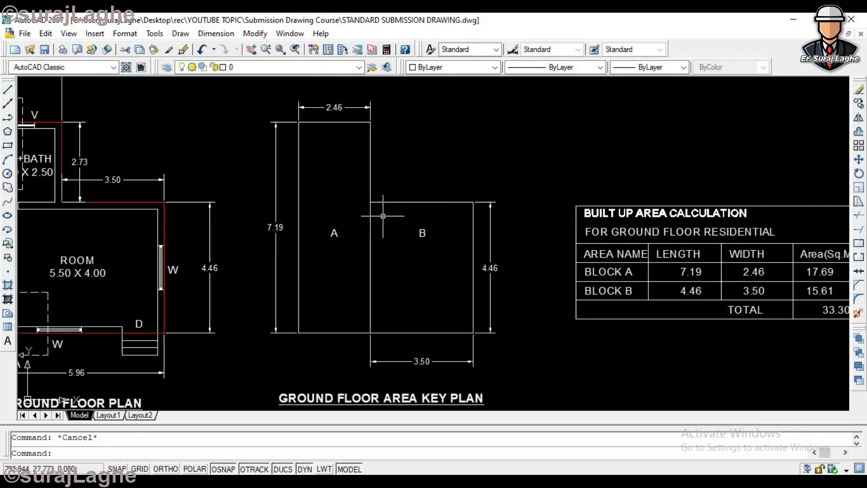
scroll(366, 215, "down", 3)
scroll(371, 226, "up", 4)
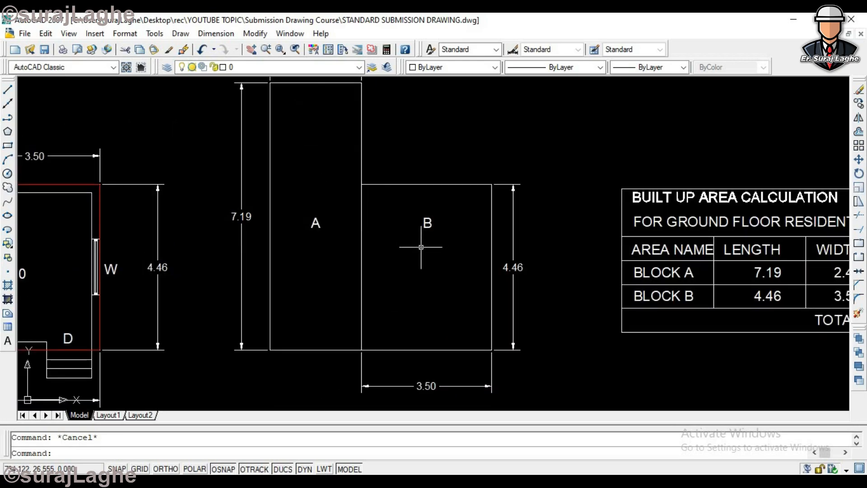
scroll(393, 254, "down", 4)
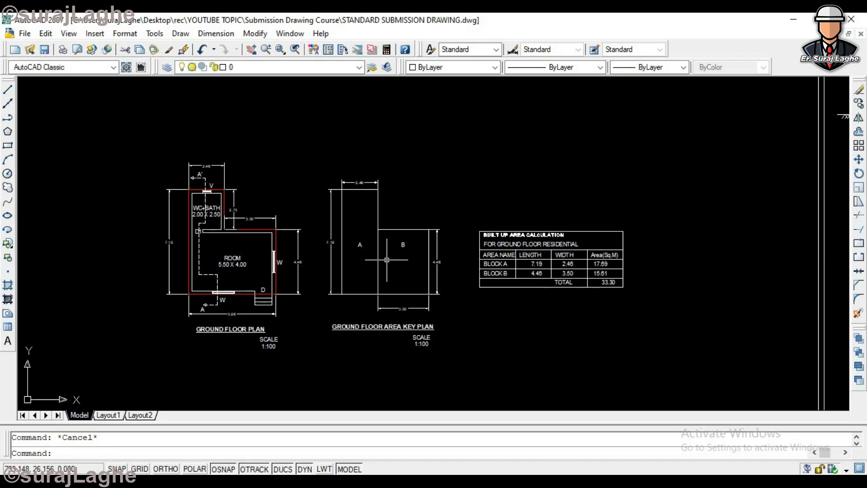
- Copy the key plan outline with its labels and dimensions into the empty space to the left of the ground floor plan
type("co")
key("Return")
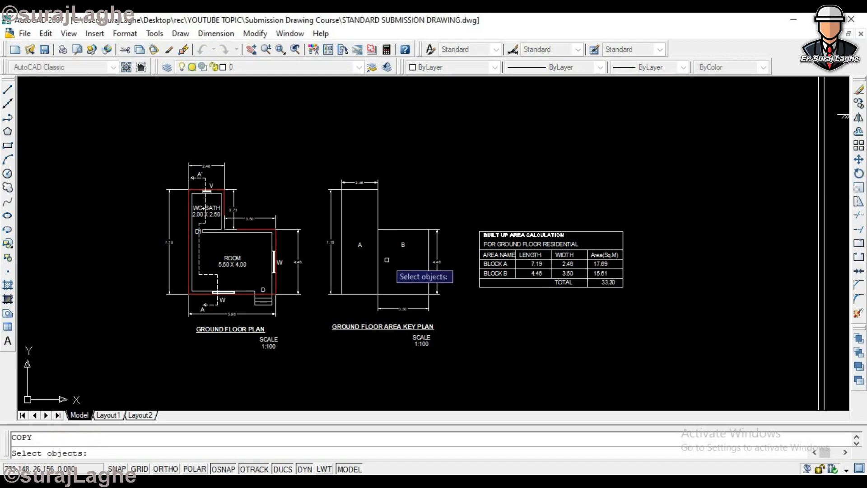
left_click(452, 154)
left_click(342, 283)
key("Return")
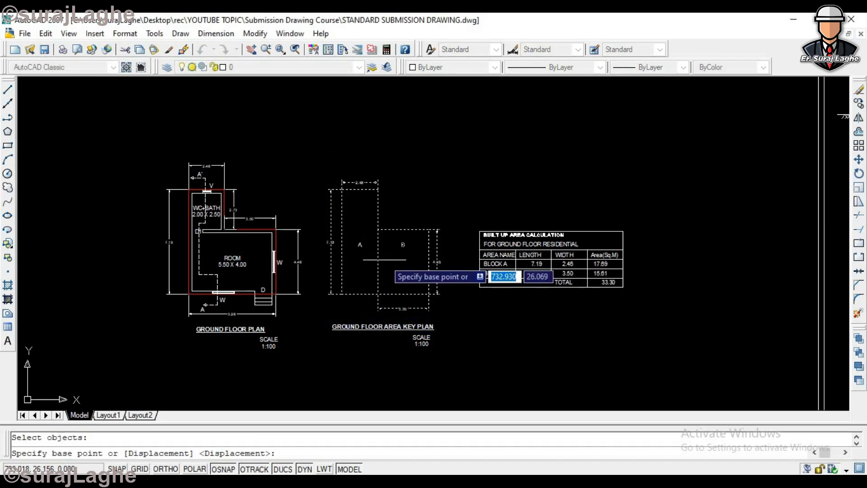
left_click(382, 263)
scroll(374, 271, "down", 4)
key("Escape")
scroll(174, 253, "up", 7)
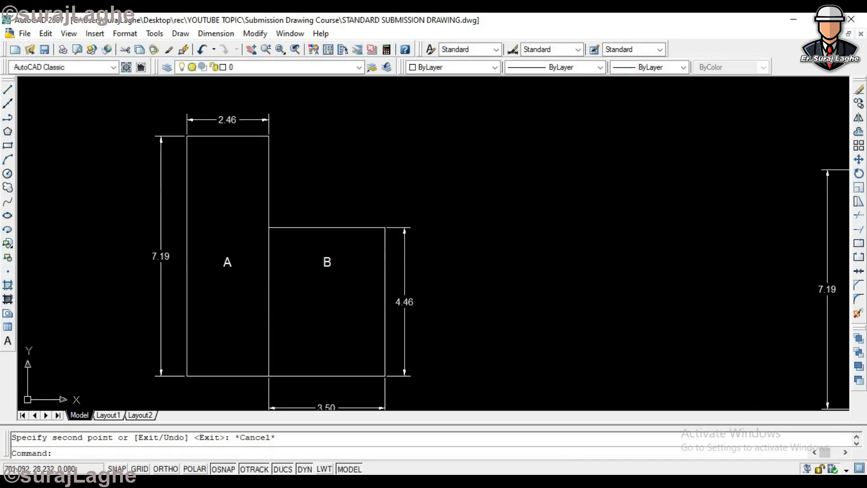
- Replace the copied key plan's vertical divider with a horizontal line from the inner corner to just beyond the left edge
left_click(265, 295)
key("Delete")
type("l")
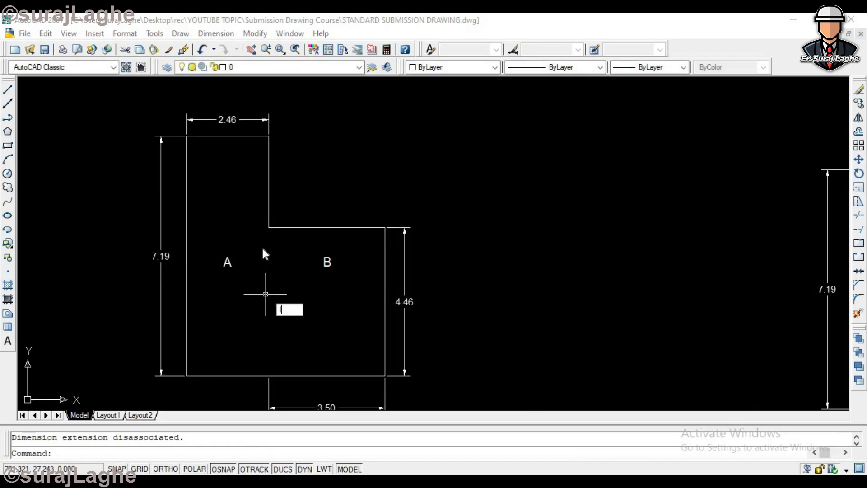
key("Return")
left_click(274, 231)
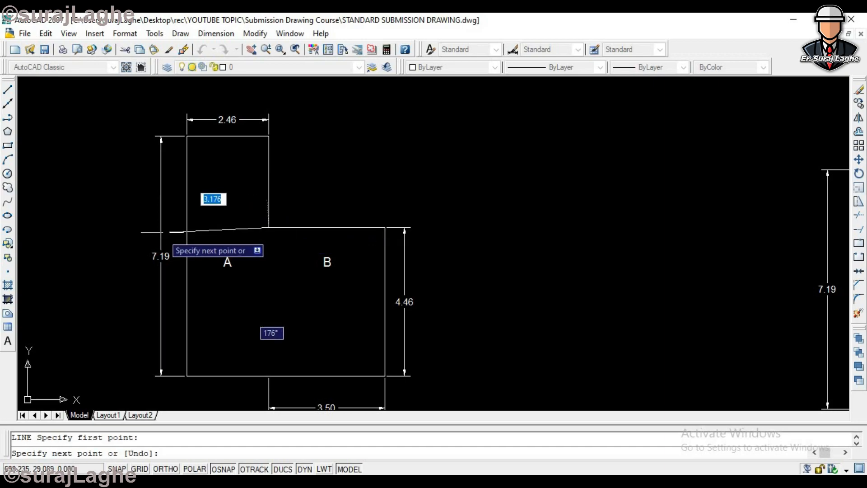
left_click(163, 469)
scroll(176, 216, "up", 3)
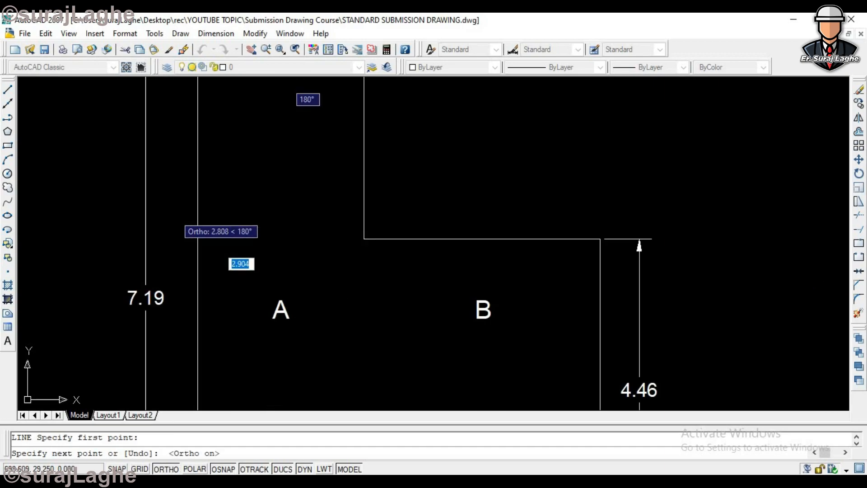
key("Escape")
type("tr")
key("Return")
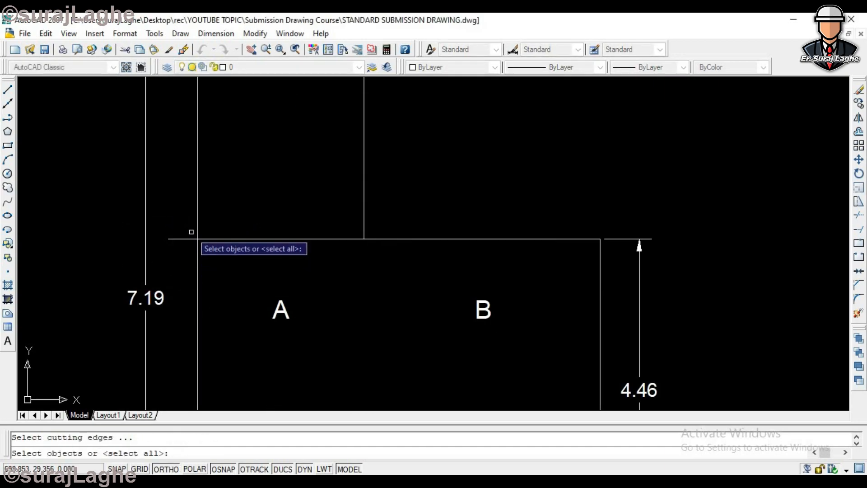
scroll(193, 229, "up", 3)
left_click(189, 226)
left_click(156, 267)
scroll(194, 262, "down", 2)
key("Escape")
- Trim the part of the new horizontal divider that extends beyond the left edge of the copied outline
type("tr")
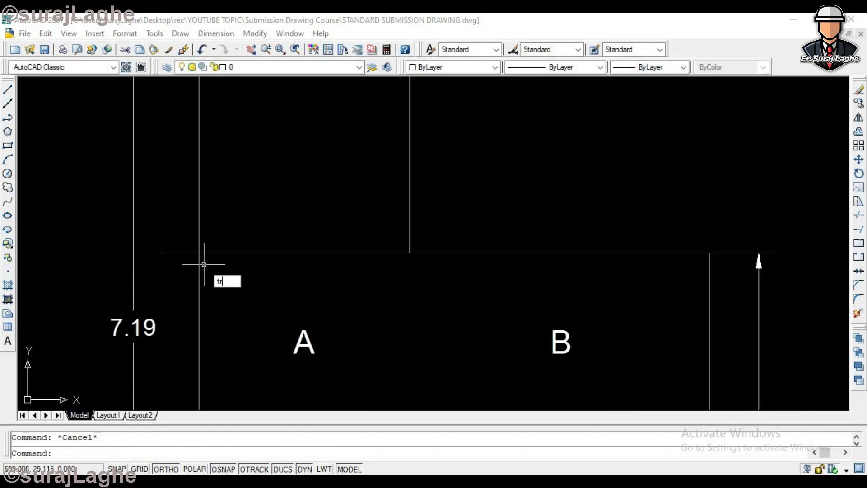
key("Return")
key("Return")
left_click(181, 253)
key("Escape")
scroll(225, 266, "down", 4)
- Move label A straight up into the small upper rectangle of the copied key plan
type("m")
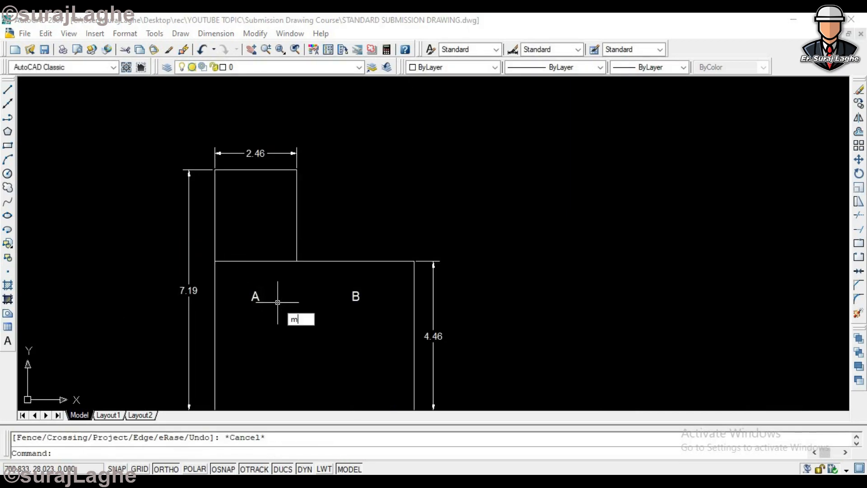
key("Return")
left_click(274, 297)
left_click(235, 318)
key("Return")
left_click(410, 209)
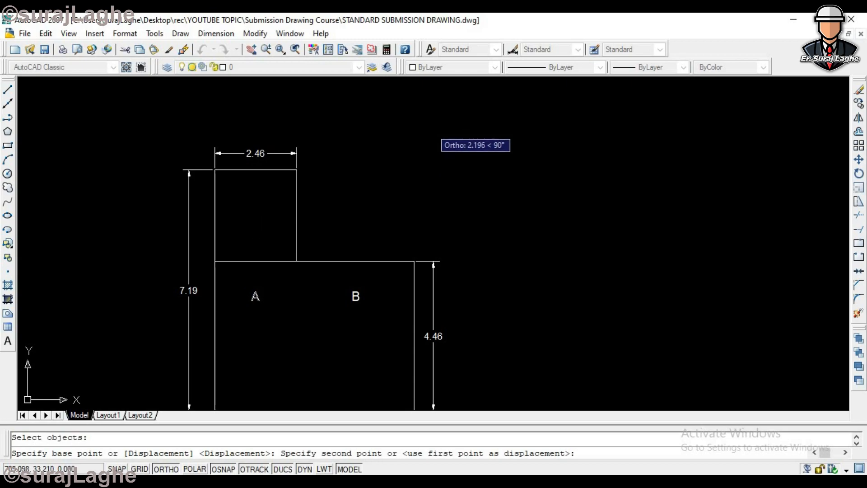
left_click(413, 137)
key("Escape")
scroll(408, 215, "down", 2)
scroll(333, 270, "down", 3)
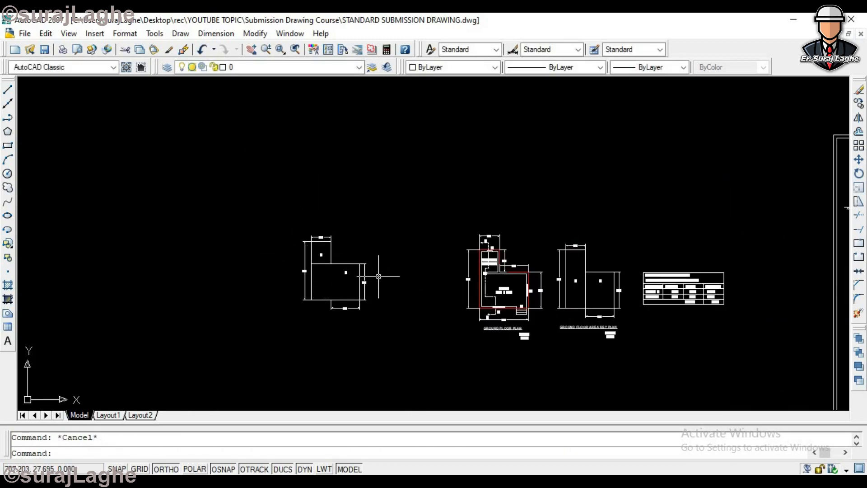
- Stretch the lower end of the copy's left vertical dimension up to the horizontal divider so it measures only block A
scroll(622, 283, "up", 3)
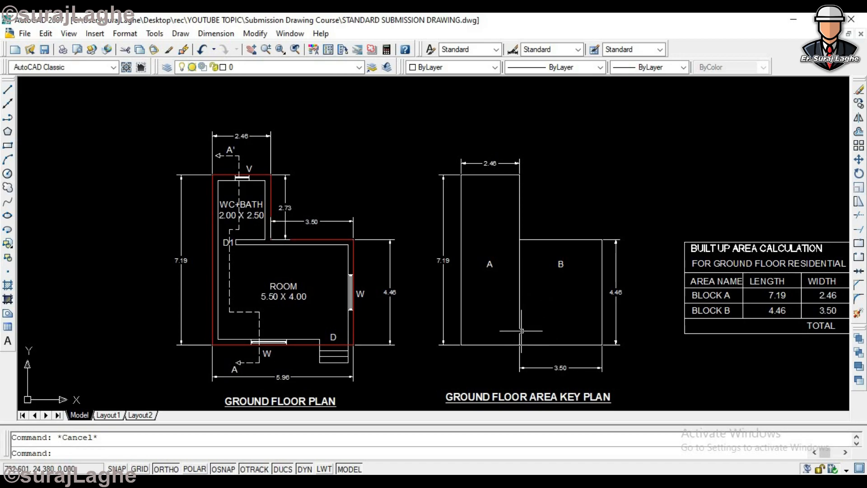
scroll(563, 270, "down", 5)
scroll(252, 236, "up", 6)
left_click(210, 265)
left_click(168, 320)
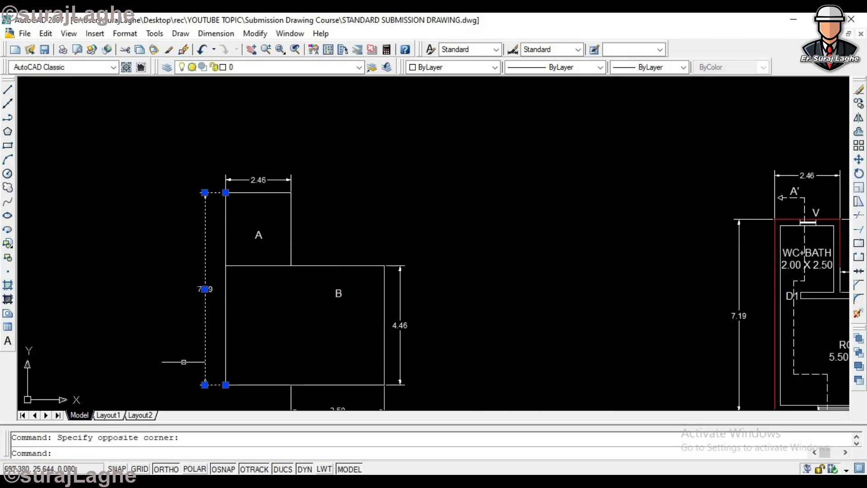
left_click(226, 384)
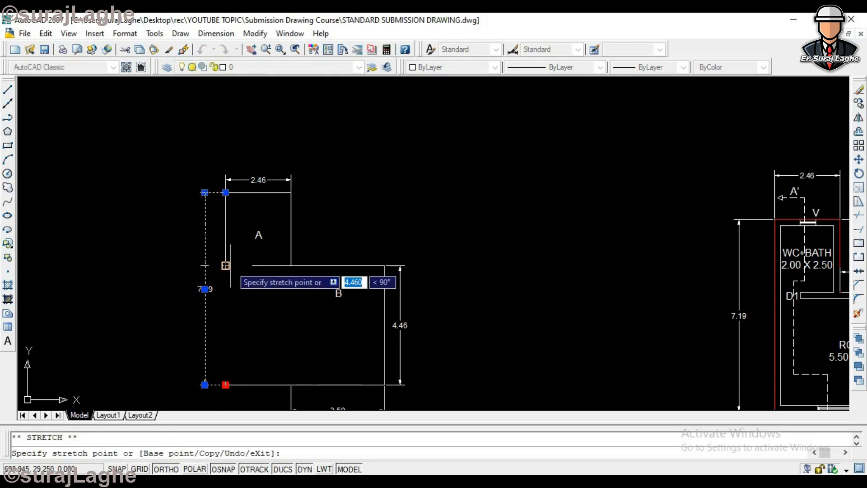
left_click(225, 265)
key("Escape")
- Stretch the copy's bottom dimension to the outline's lower-left corner so it spans the full width of block B
scroll(274, 283, "down", 4)
scroll(278, 315, "up", 4)
left_click(370, 367)
left_click(270, 342)
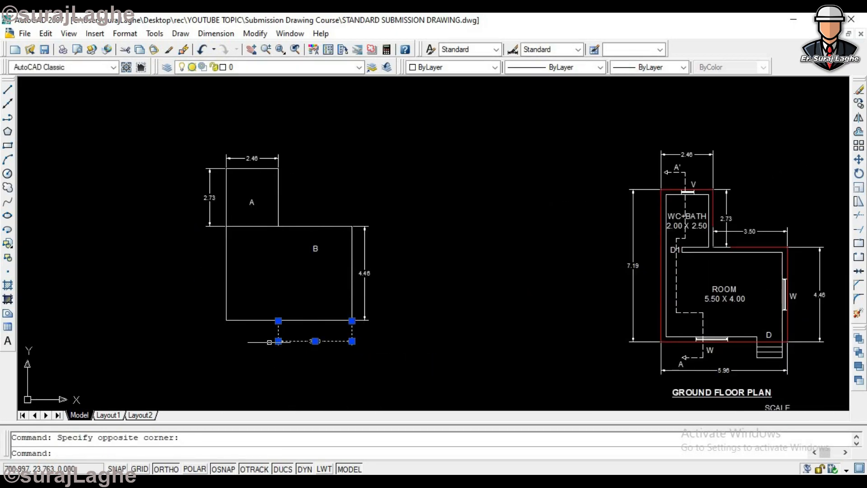
left_click(278, 320)
left_click(226, 320)
key("Escape")
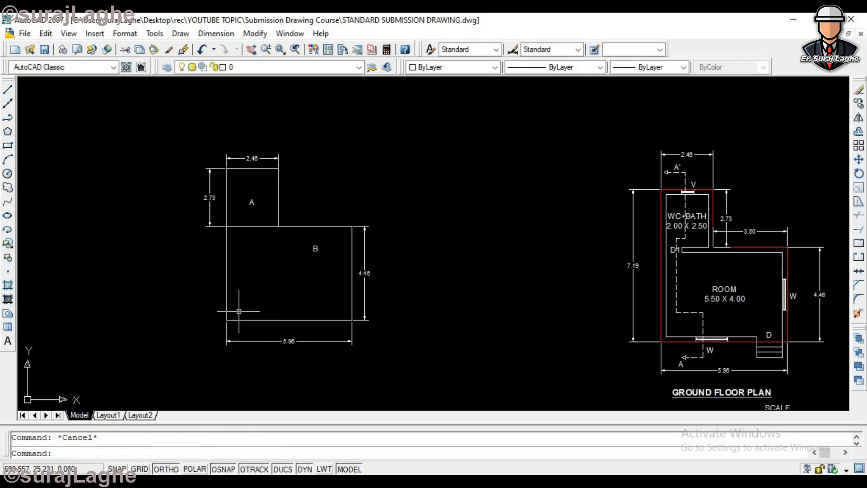
- Compare the copy's horizontally divided blocks A and B with the original key plan and its built-up area table
scroll(241, 312, "down", 2)
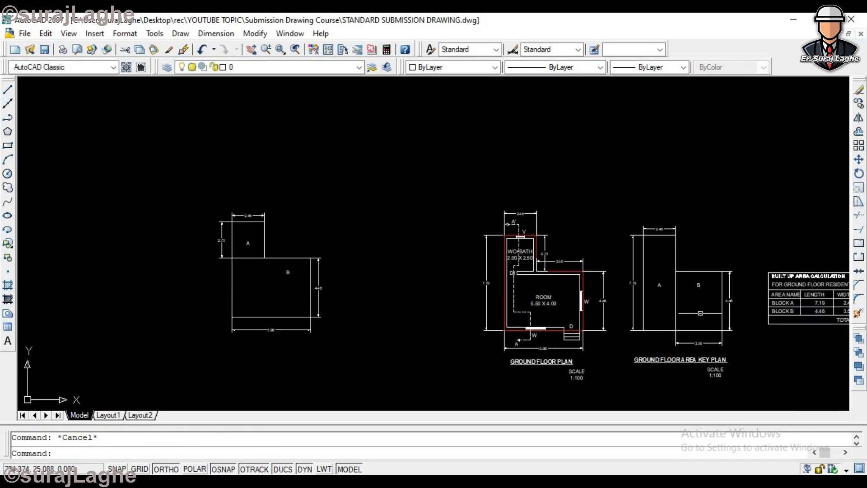
scroll(722, 332, "down", 1)
scroll(722, 333, "up", 4)
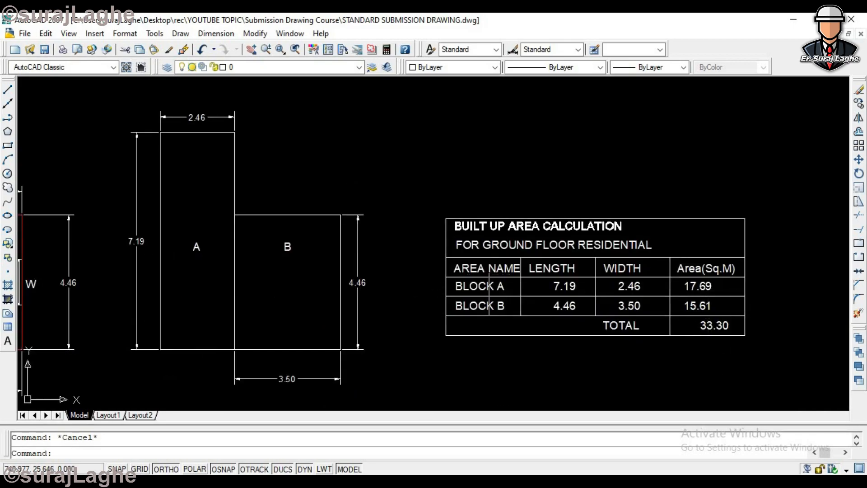
scroll(632, 306, "down", 3)
scroll(67, 246, "up", 3)
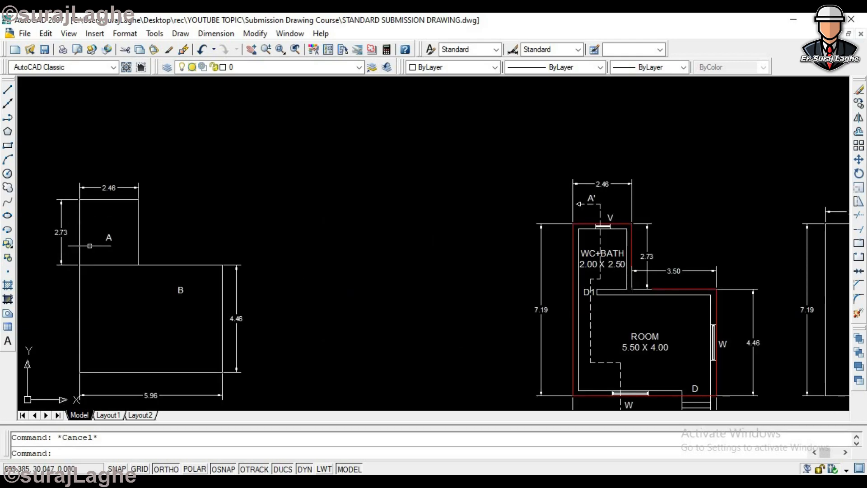
- Delete the horizontally divided copy of the key plan together with its dimensions and labels
scroll(143, 294, "down", 3)
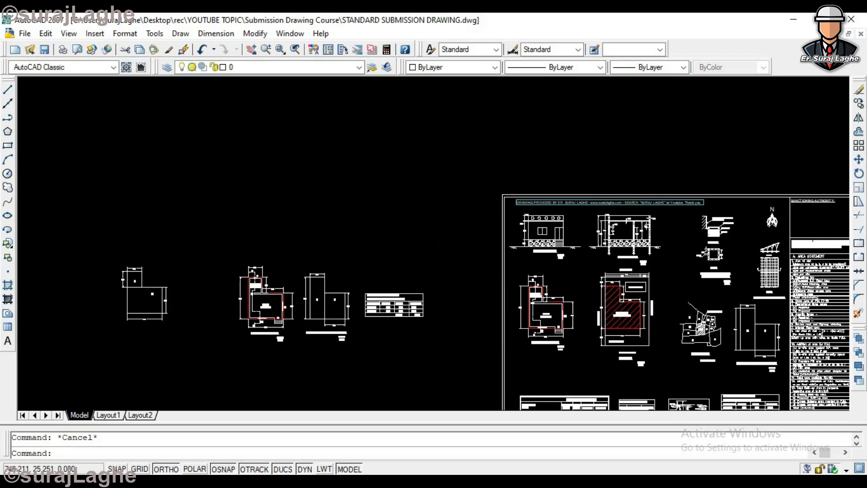
scroll(413, 307, "up", 5)
scroll(469, 338, "down", 4)
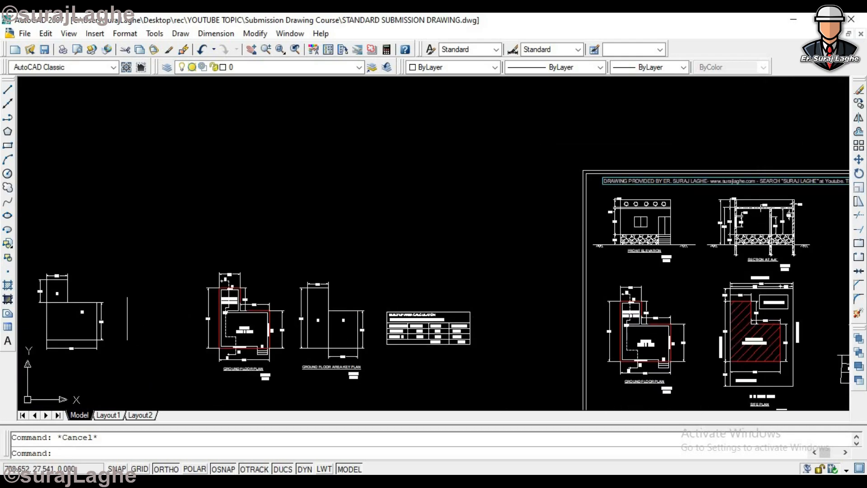
left_click(132, 219)
left_click(33, 402)
key("Delete")
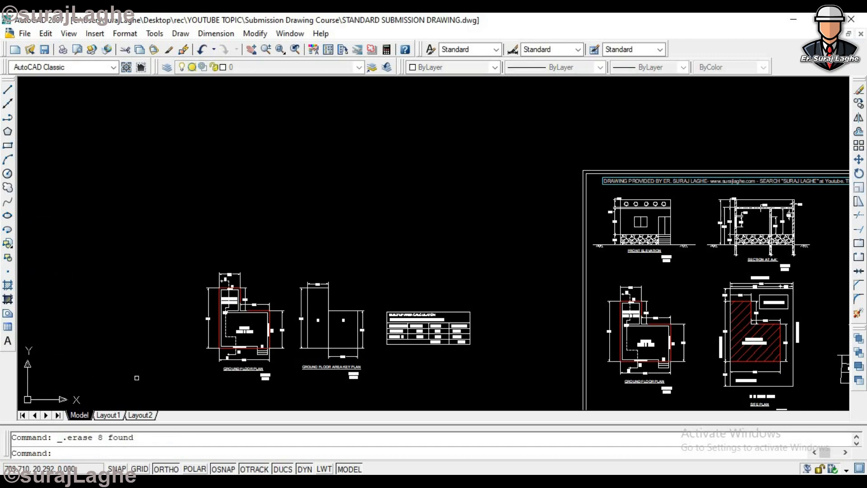
- Compare the ground floor plan, the ground floor area key plan and the built-up area table
scroll(284, 379, "up", 3)
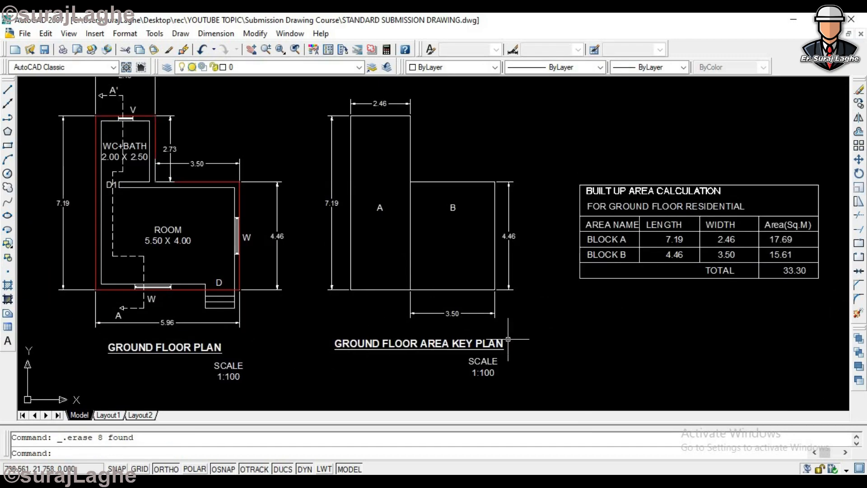
scroll(441, 298, "down", 2)
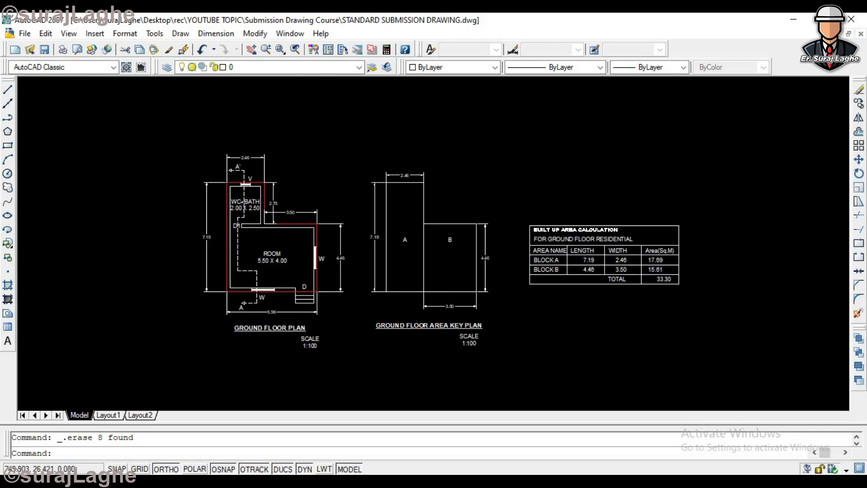
scroll(659, 251, "up", 3)
scroll(579, 250, "down", 6)
scroll(611, 235, "up", 3)
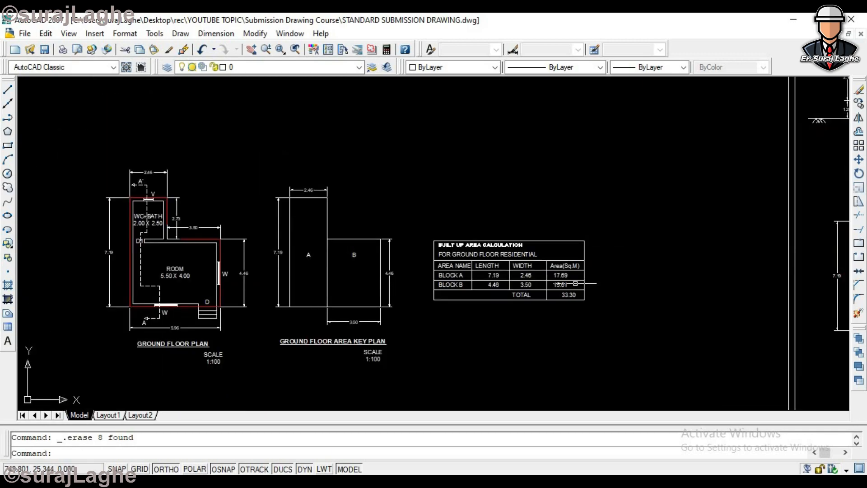
left_click(637, 186)
left_click(523, 194)
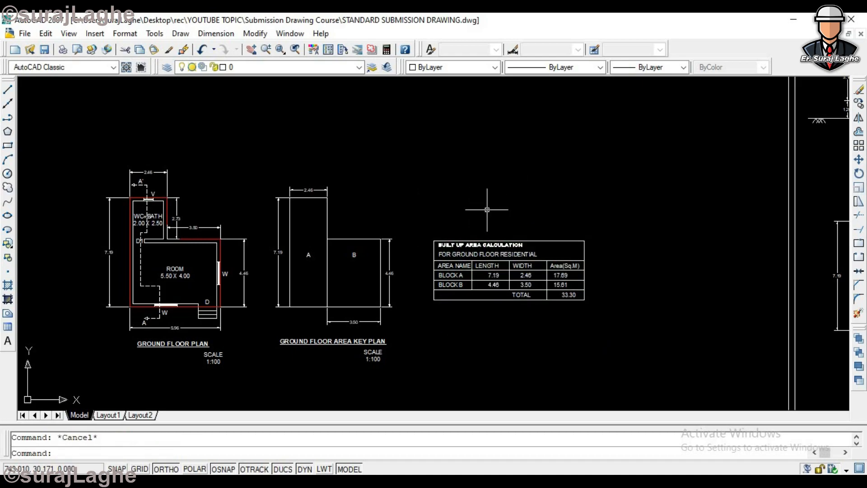
- Copy the red L-shaped outline of the ground floor plan straight left into the empty space
type("co")
key("Return")
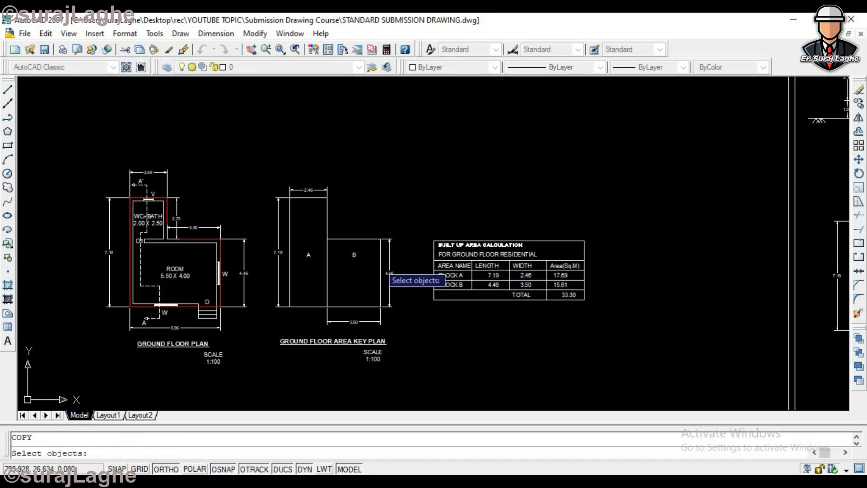
left_click(206, 239)
scroll(209, 246, "down", 2)
key("Return")
left_click(208, 254)
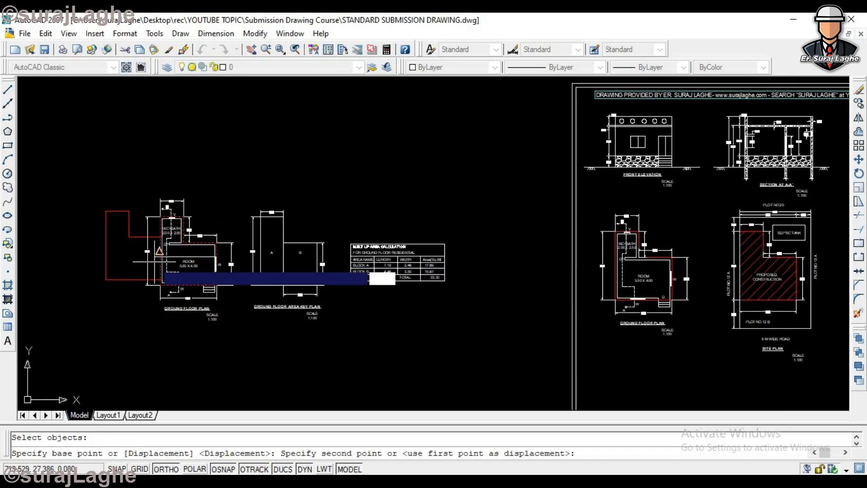
scroll(153, 263, "down", 4)
left_click(109, 270)
key("Escape")
scroll(68, 255, "up", 7)
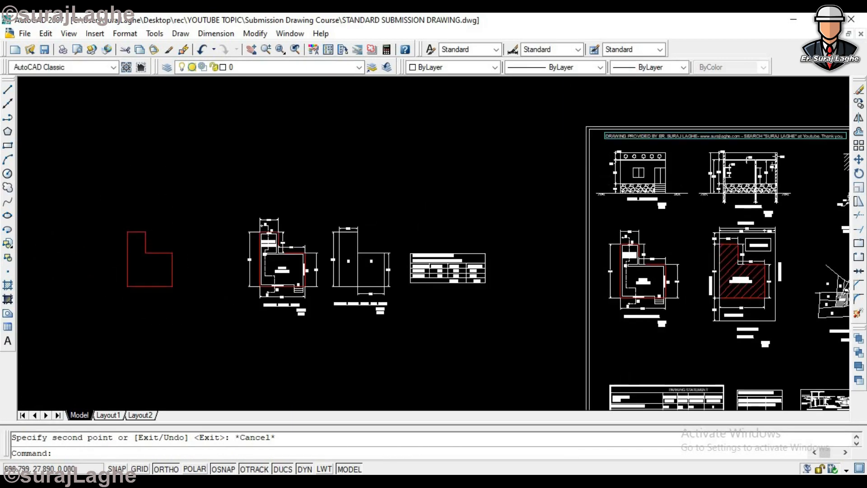
- Draw a small rectangle inside the wide lower part of the copied red outline
left_click(8, 145)
scroll(255, 267, "up", 3)
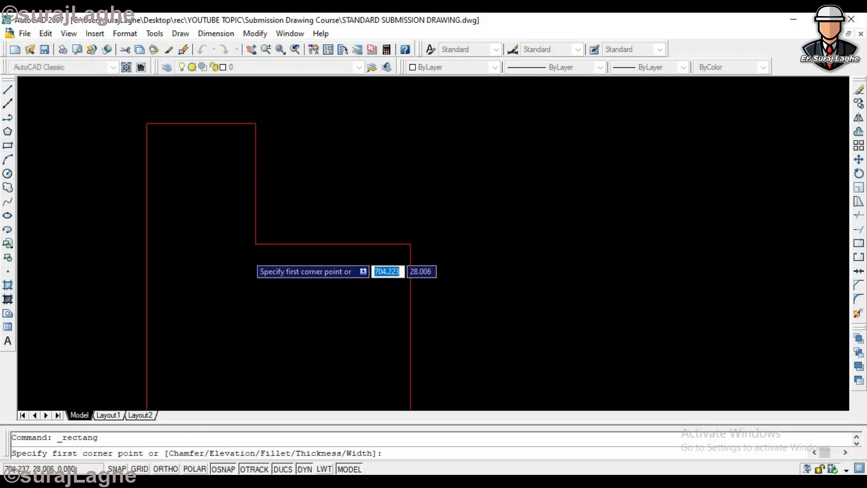
left_click(262, 322)
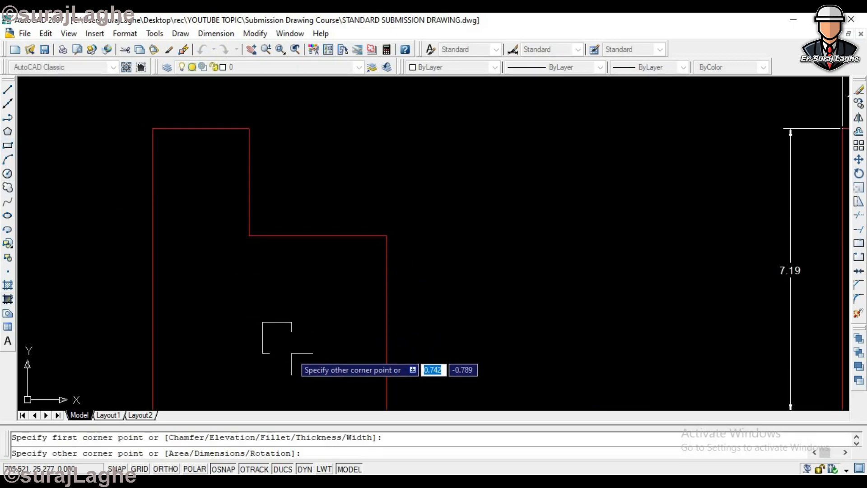
left_click(300, 354)
key("Escape")
scroll(293, 307, "down", 4)
scroll(305, 319, "up", 4)
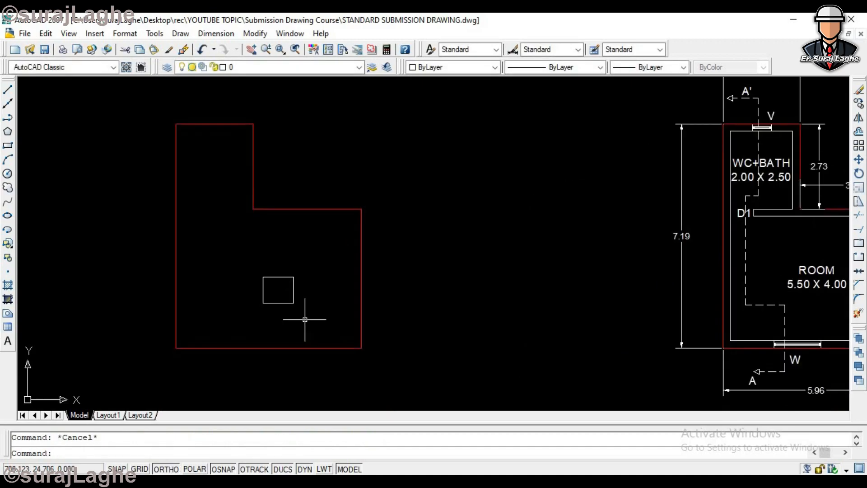
- Draw two diagonal lines between opposite corners of the small rectangle to mark it with a cross
type("l")
key("Return")
scroll(305, 319, "up", 3)
left_click(278, 290)
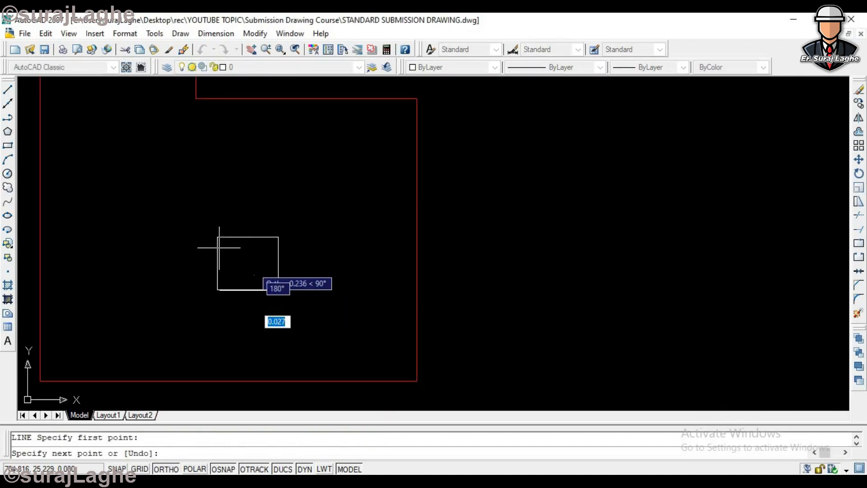
left_click(217, 237)
key("Return")
key("Return")
left_click(217, 289)
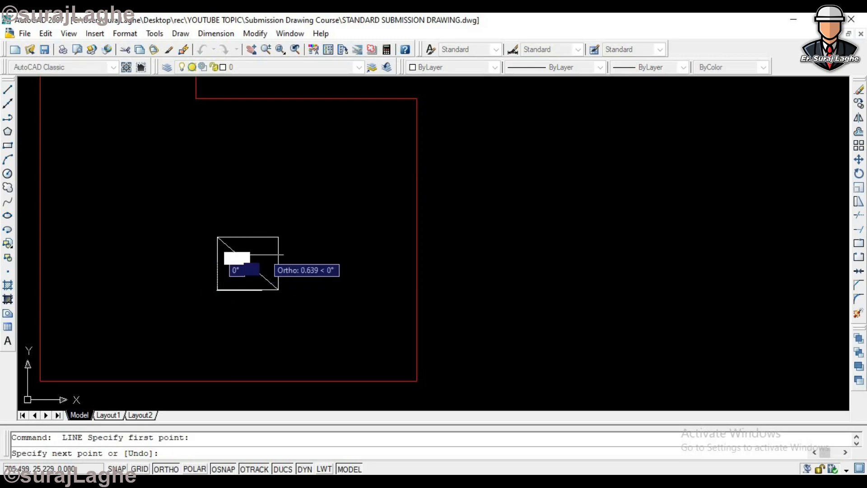
left_click(277, 237)
key("Return")
scroll(277, 277, "down", 4)
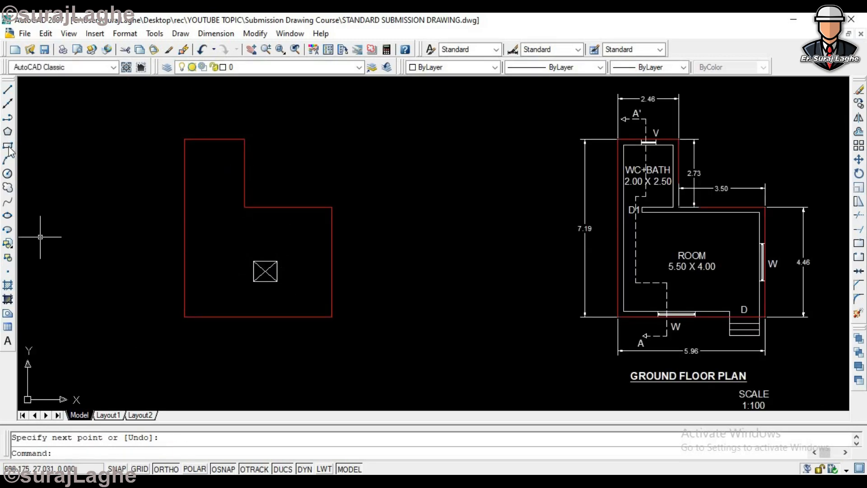
- Copy the red outline without the crossed rectangle straight right, between it and the ground floor plan
scroll(270, 292, "up", 3)
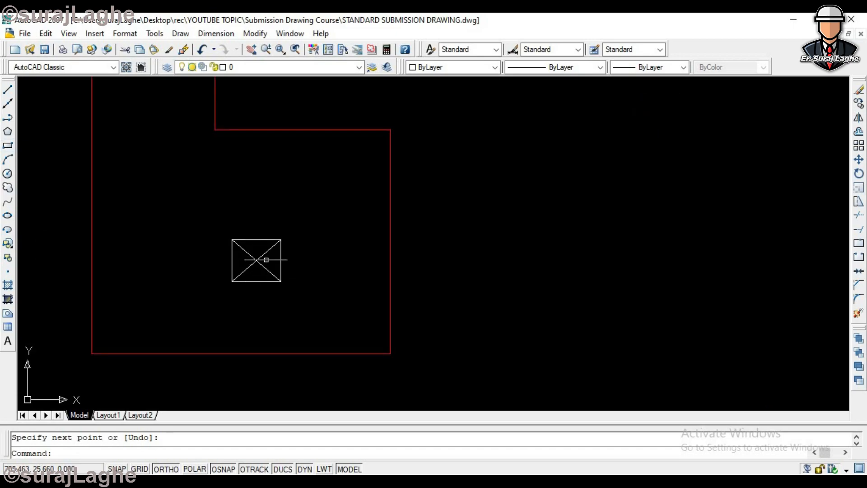
scroll(256, 257, "down", 4)
scroll(290, 286, "down", 5)
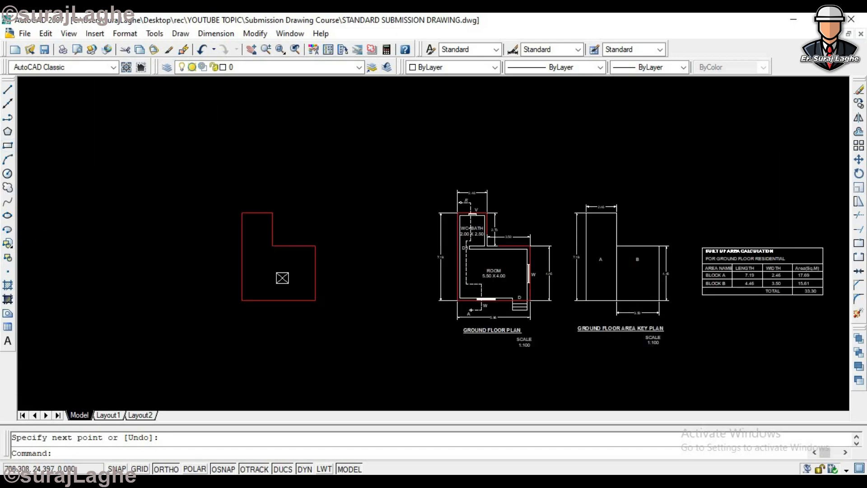
scroll(294, 282, "down", 3)
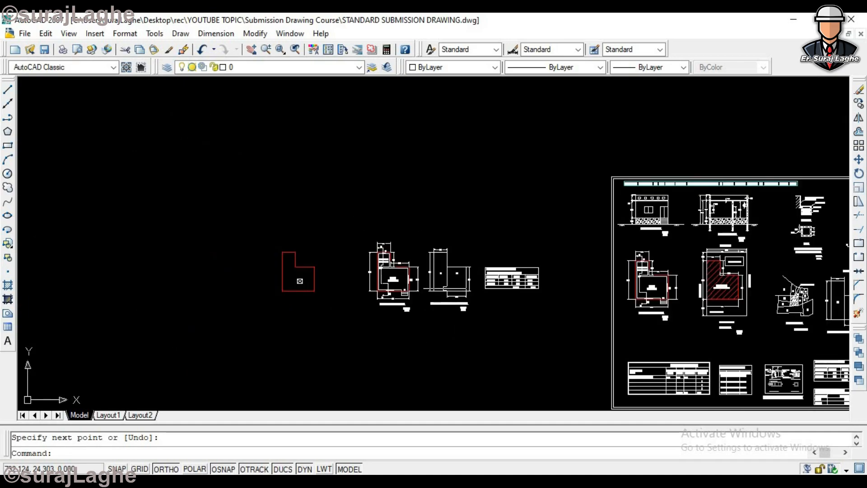
type("co")
key("Return")
scroll(342, 303, "up", 3)
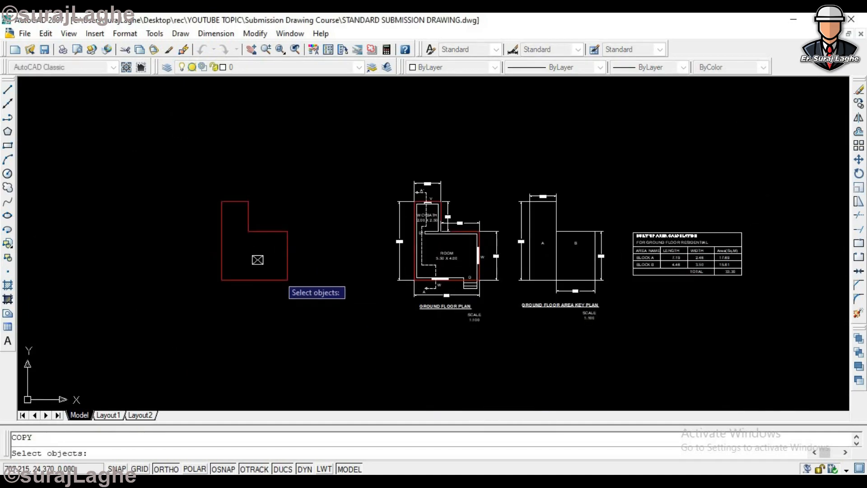
left_click(297, 197)
left_click(258, 258)
scroll(261, 251, "up", 2)
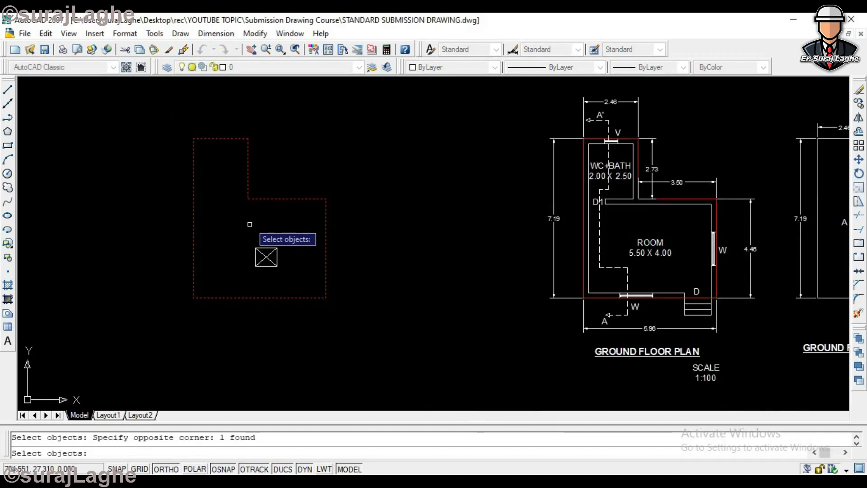
key("Return")
left_click(234, 219)
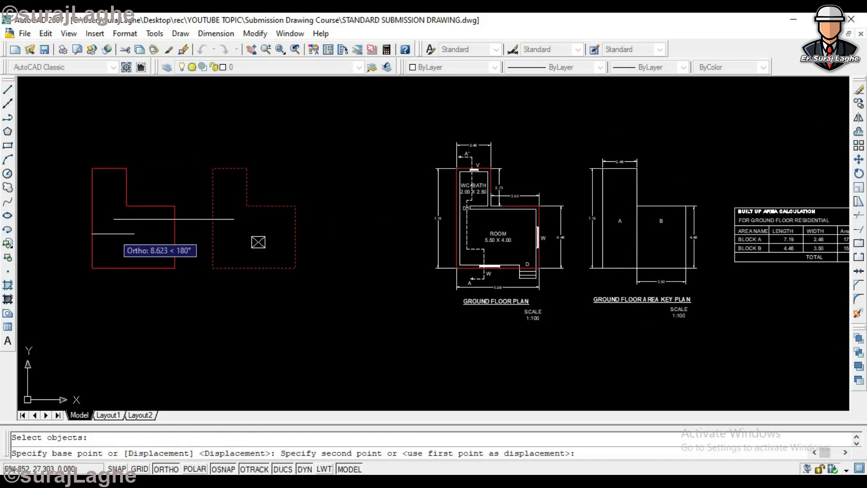
left_click(346, 219)
key("Escape")
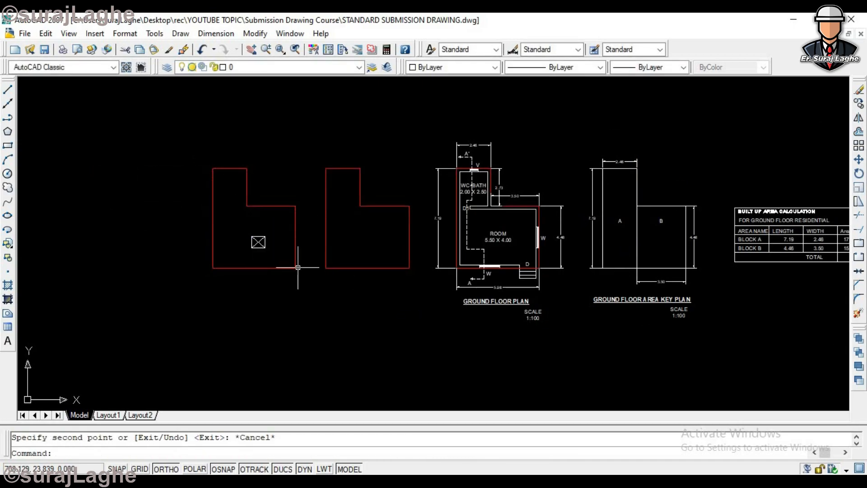
- Copy the small rectangle without its diagonals into the second outline, using the lower part's upper-right corner as reference for the same position
type("co")
key("Return")
scroll(280, 253, "up", 3)
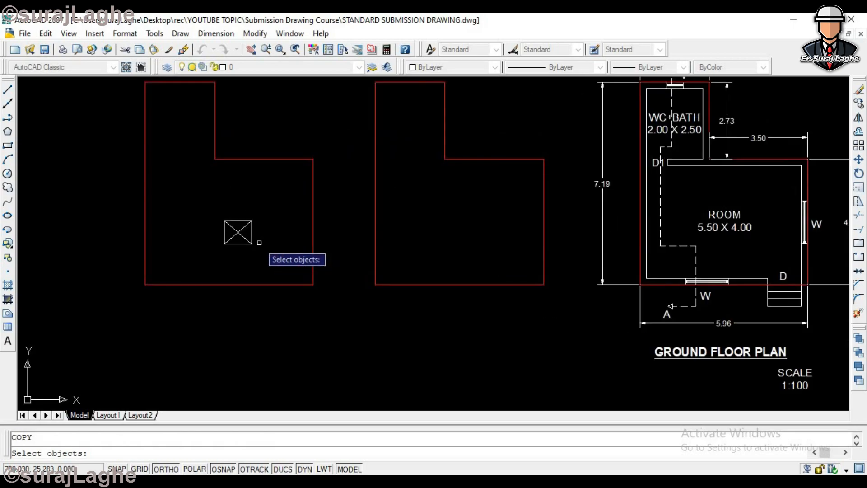
left_click(237, 232)
key("Return")
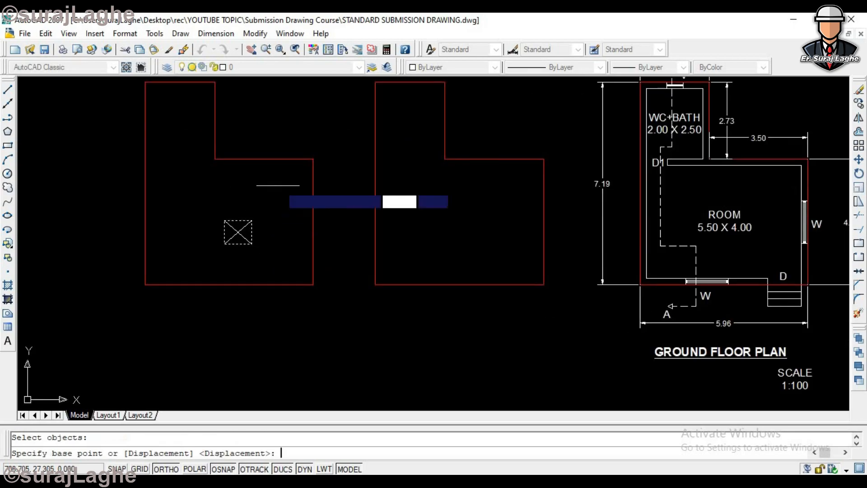
left_click(313, 159)
left_click(544, 159)
key("Escape")
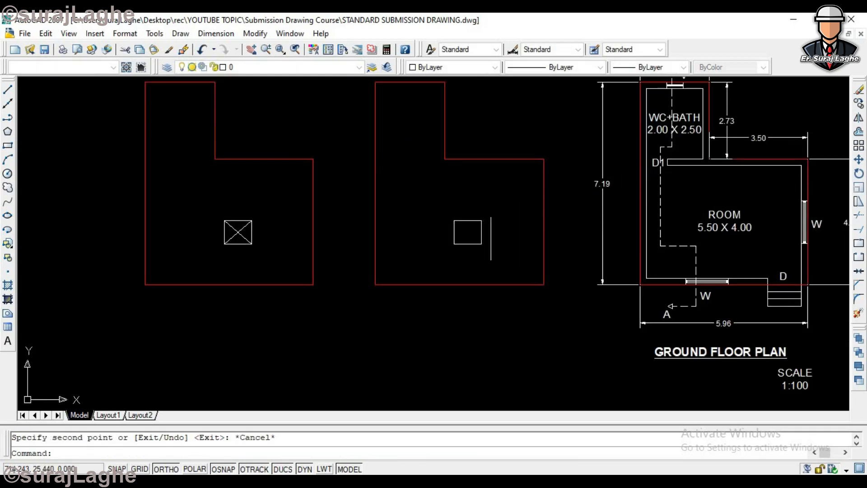
scroll(238, 232, "up", 4)
scroll(235, 232, "down", 6)
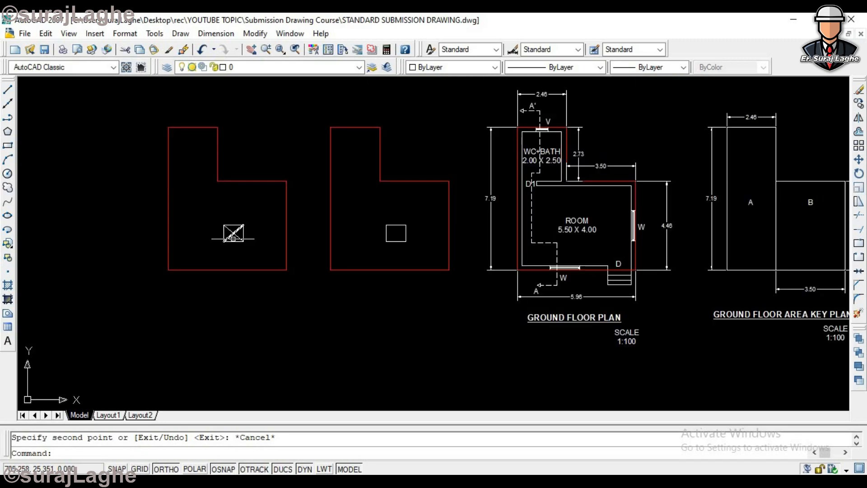
- Draw a horizontal line from the second outline's inner corner to its left edge, dividing it into two blocks
scroll(443, 243, "up", 5)
scroll(367, 246, "down", 6)
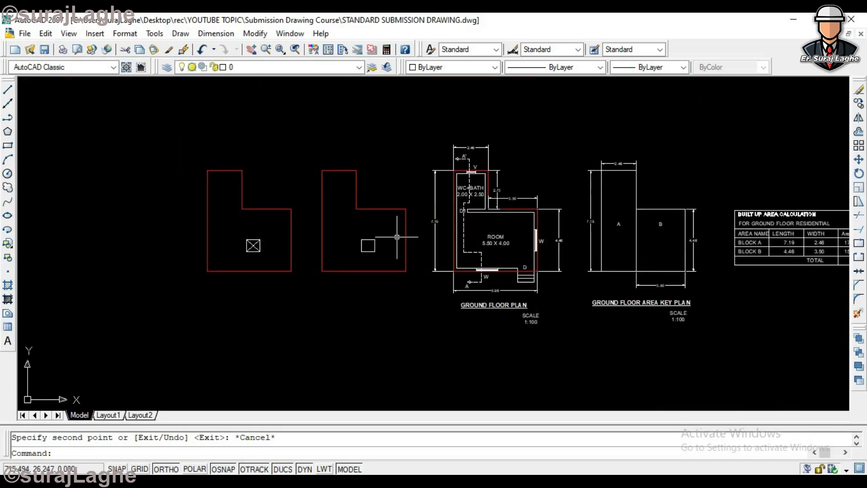
scroll(366, 266, "up", 4)
type("l")
key("Return")
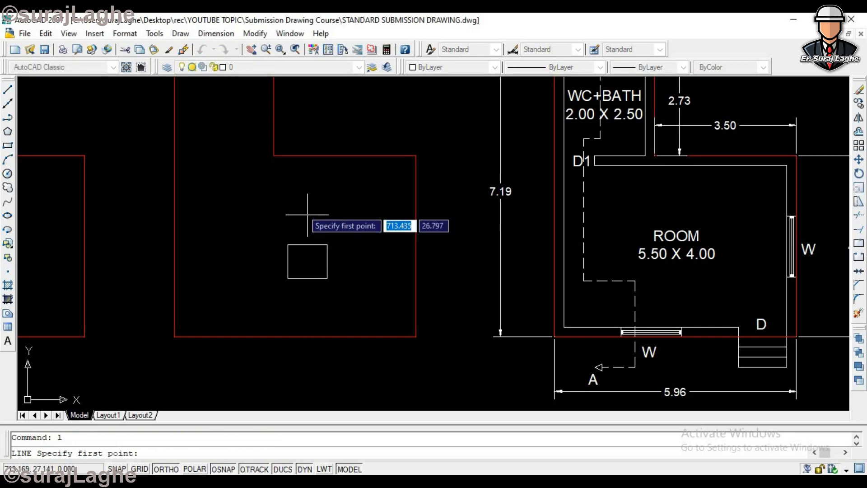
left_click(274, 155)
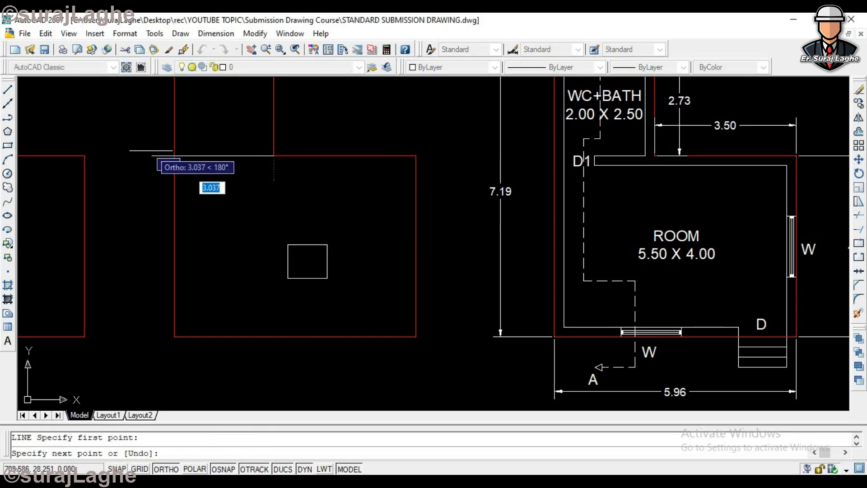
scroll(173, 154, "down", 3)
left_click(174, 158)
key("Return")
scroll(223, 186, "up", 3)
scroll(264, 222, "down", 4)
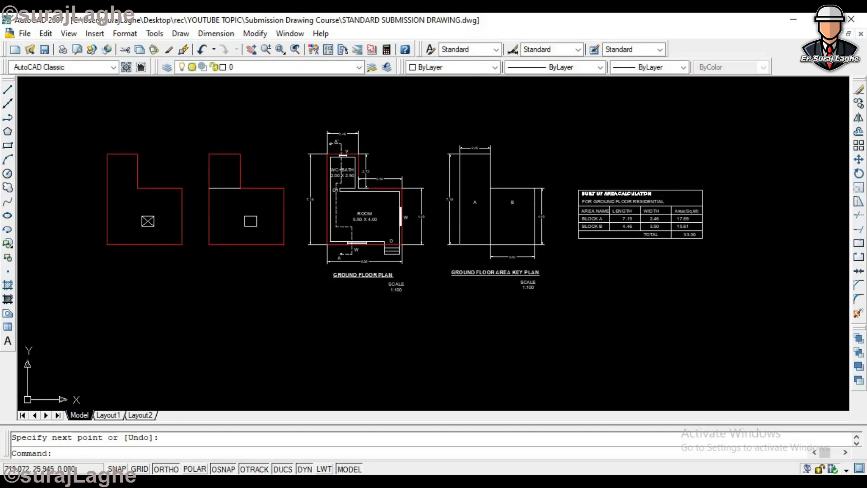
- Copy the key plan's label A into the upper and lower blocks of the second outline with Ortho off
type("co")
key("Return")
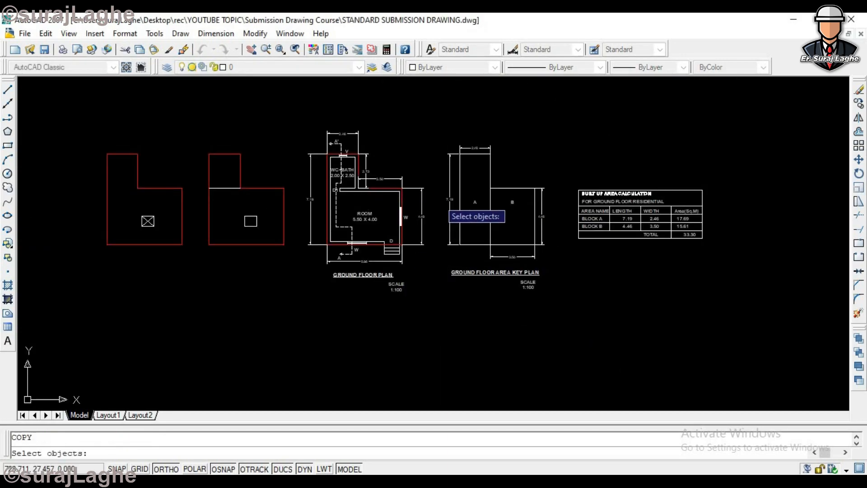
left_click(477, 201)
left_click(475, 199)
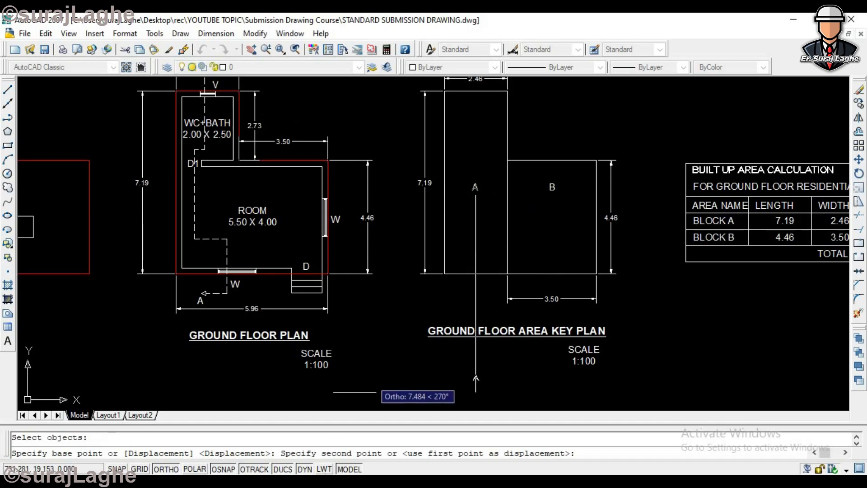
key("F8")
scroll(122, 316, "down", 5)
scroll(149, 262, "up", 6)
left_click(113, 277)
left_click(110, 328)
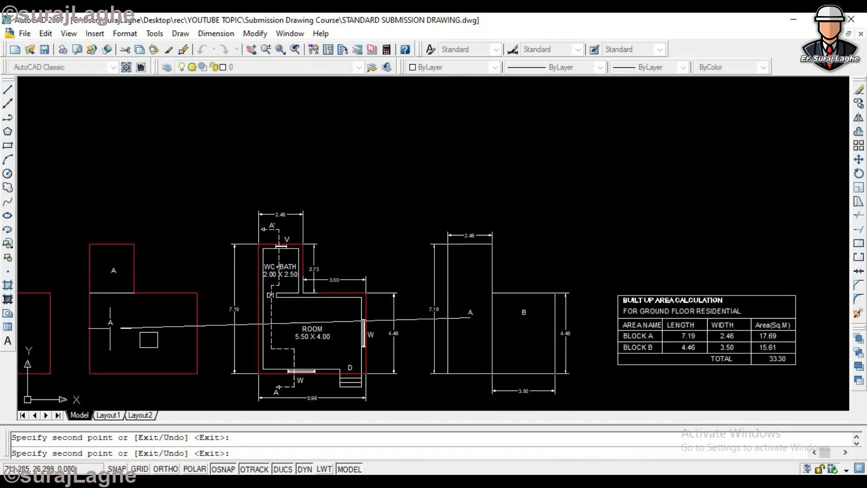
key("Escape")
- Change the label in the second outline's lower block to B
scroll(111, 333, "up", 3)
left_click(110, 311)
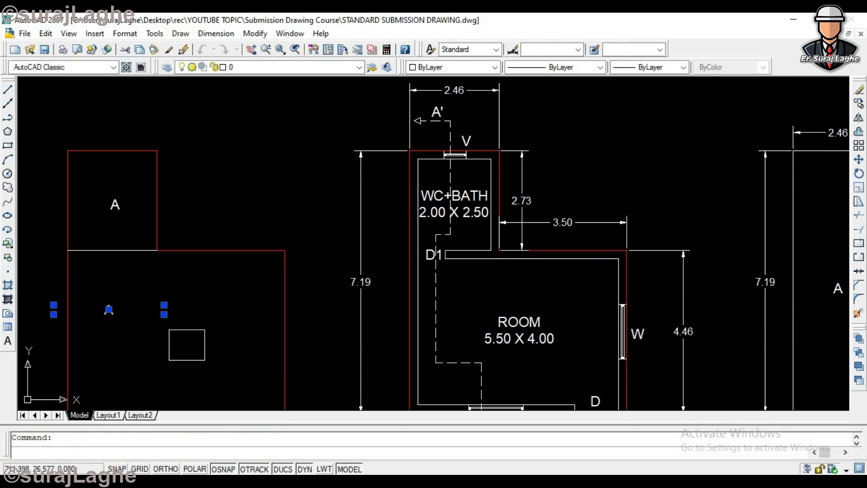
key("ctrl+a")
type("b")
key("BackSpace")
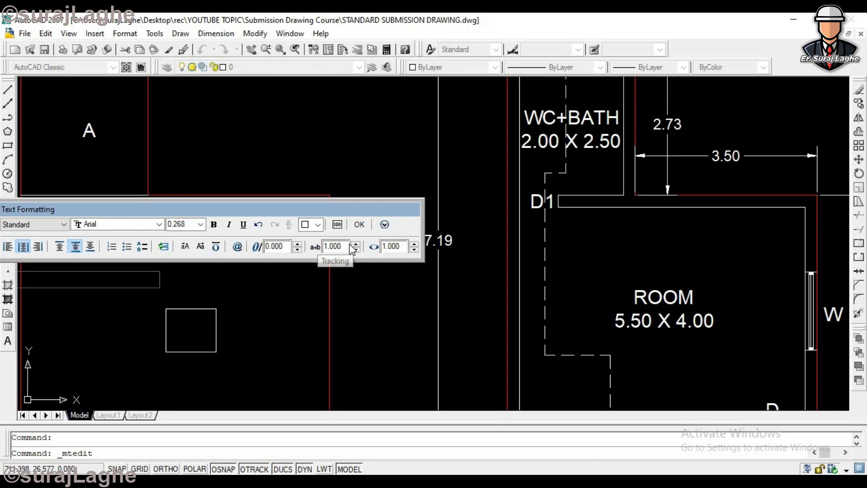
left_click(362, 224)
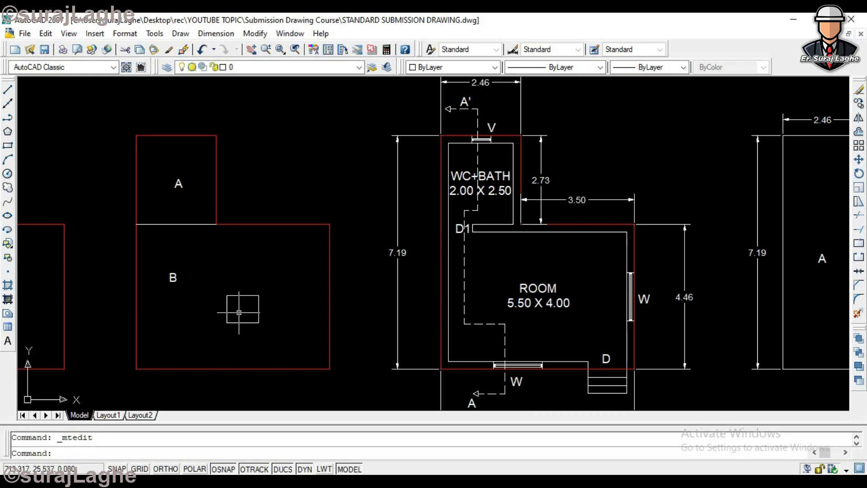
- Copy the label B into the small inner rectangle of the second outline
left_click(174, 280)
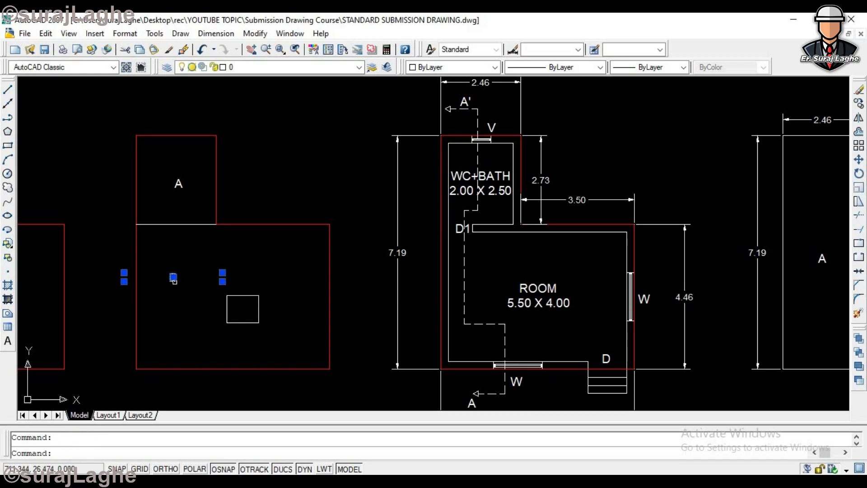
key("ctrl+c")
key("ctrl+v")
scroll(244, 328, "up", 2)
scroll(241, 319, "up", 2)
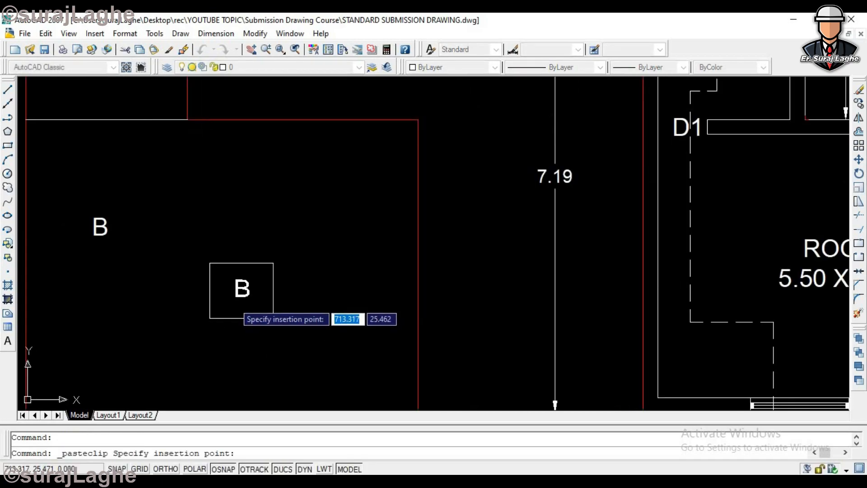
left_click(241, 316)
scroll(241, 304, "up", 3)
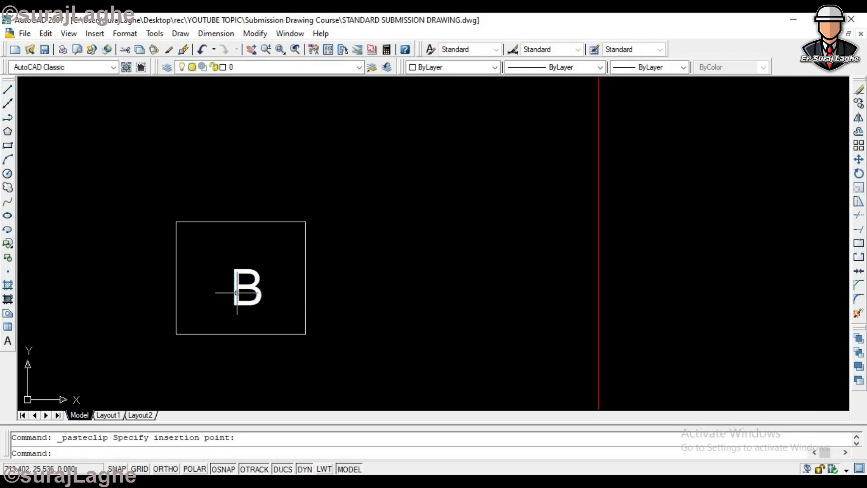
- Change the label inside the small inner rectangle to C
double_click(249, 280)
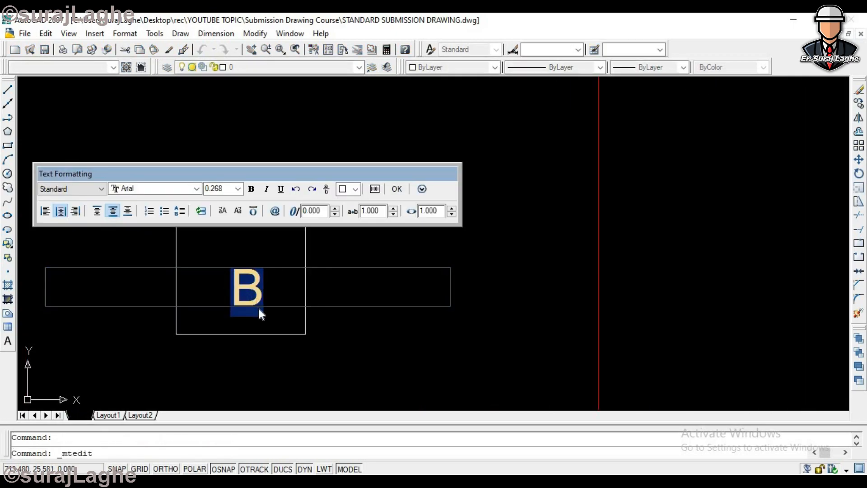
type("C")
left_click(397, 189)
scroll(316, 216, "down", 5)
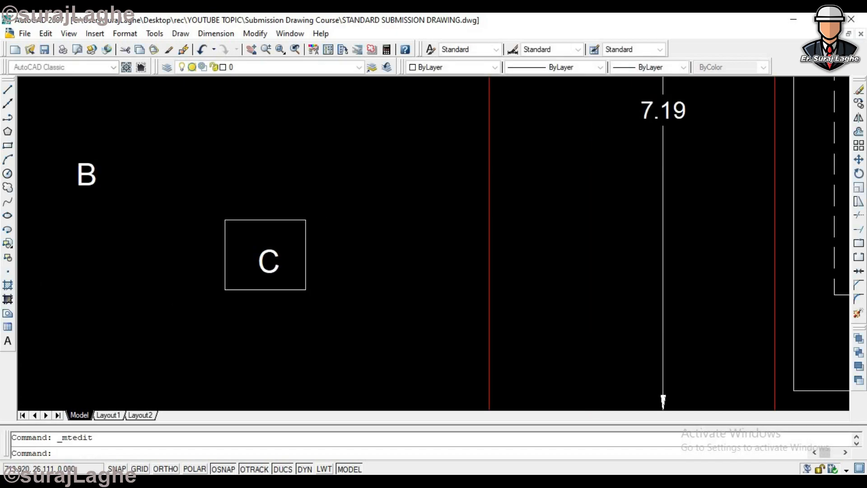
scroll(624, 266, "down", 4)
scroll(758, 242, "up", 3)
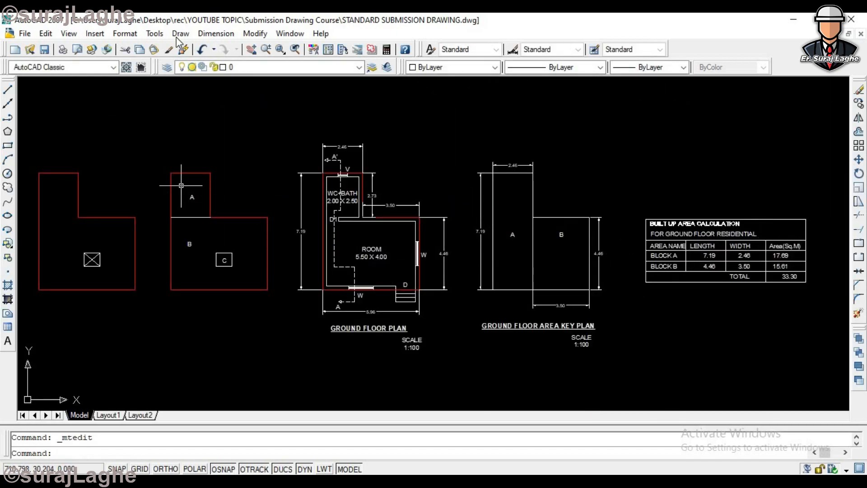
- Add aligned dimensions to the left and top edges of block A in the second outline
left_click(216, 33)
left_click(226, 78)
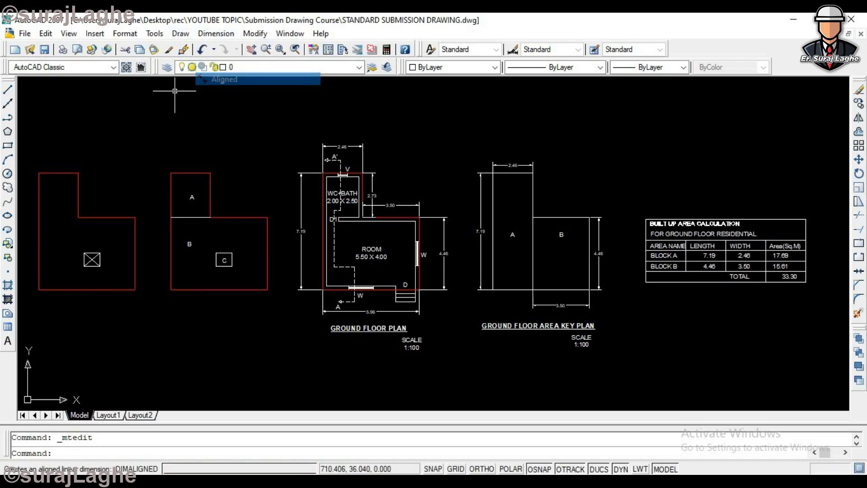
scroll(172, 153, "up", 3)
left_click(172, 193)
left_click(172, 282)
left_click(154, 271)
key("Return")
left_click(252, 193)
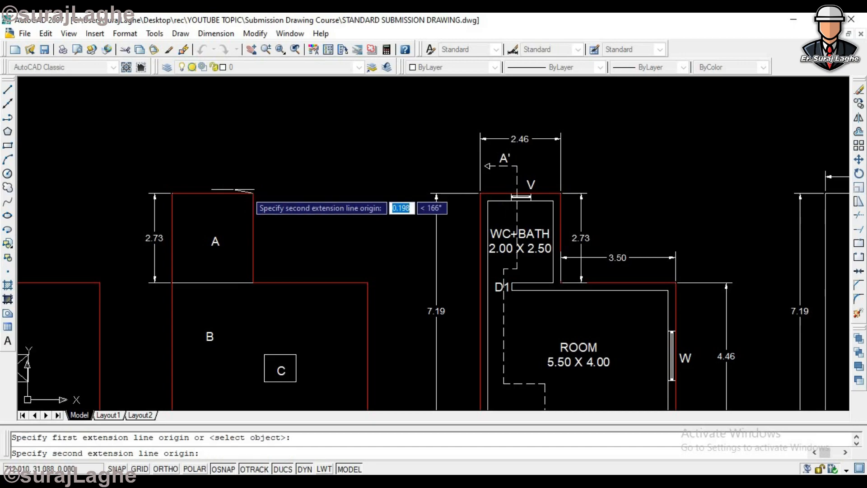
left_click(172, 193)
left_click(213, 179)
- Add aligned dimensions to the bottom and right edges of block B in the second outline
scroll(212, 180, "down", 3)
key("Return")
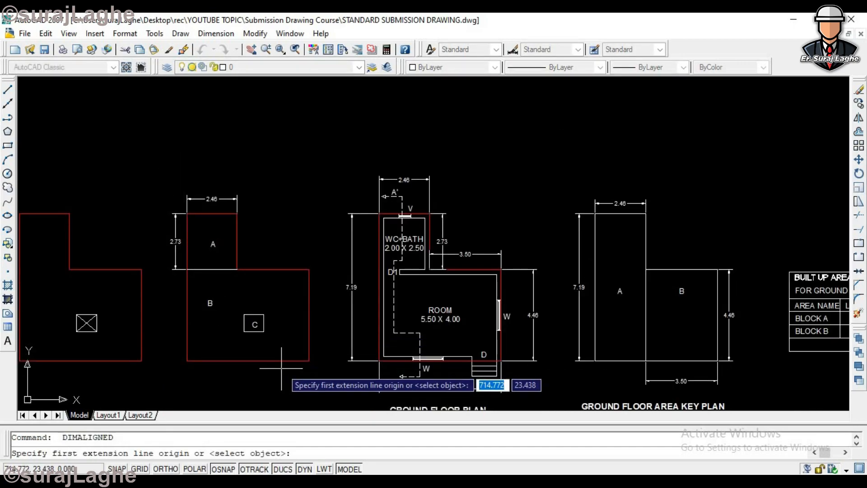
left_click(293, 361)
left_click(186, 362)
left_click(206, 382)
key("Return")
left_click(309, 270)
left_click(308, 361)
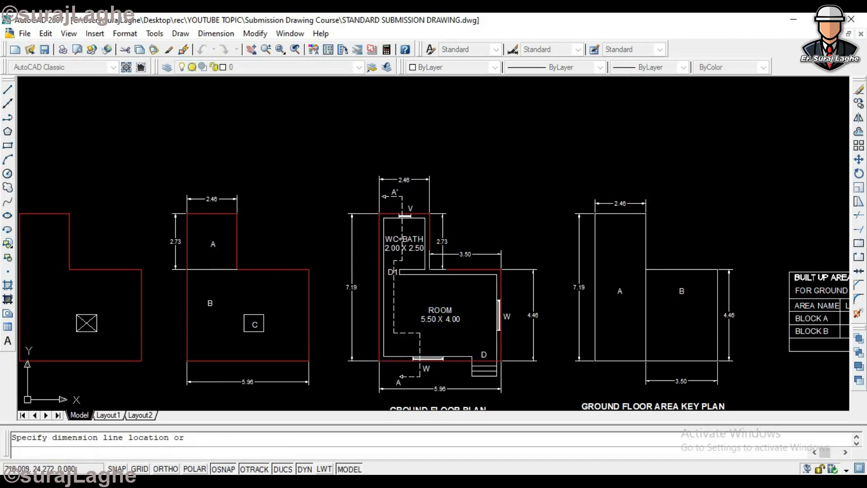
left_click(323, 357)
- Add aligned dimensions to the top and left edges of the inner rectangle C
scroll(239, 314, "up", 4)
key("Return")
left_click(309, 315)
left_click(252, 315)
left_click(253, 295)
key("Return")
left_click(252, 316)
left_click(252, 363)
left_click(222, 357)
scroll(147, 261, "down", 6)
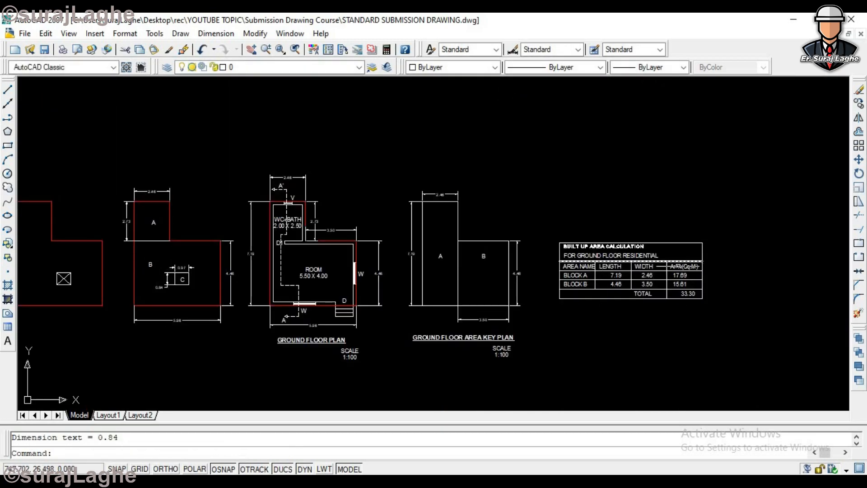
- Move the whole built-up area calculation table to just below the second outline
type("m")
key("Return")
left_click(741, 223)
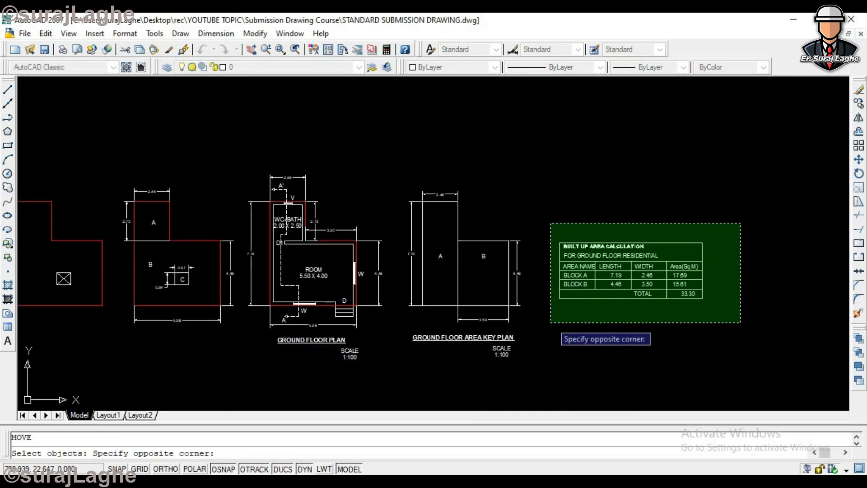
left_click(550, 322)
key("Return")
left_click(635, 262)
scroll(173, 342, "down", 2)
scroll(168, 330, "up", 4)
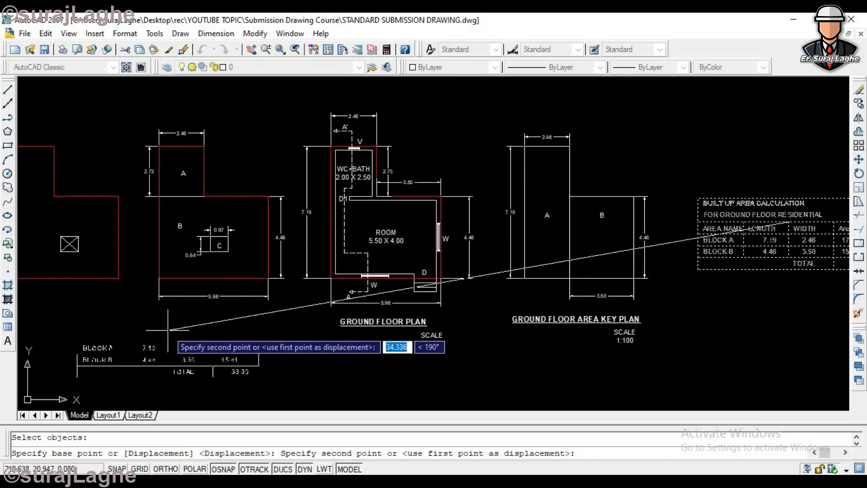
left_click(168, 329)
scroll(168, 334, "up", 3)
scroll(168, 334, "down", 3)
scroll(168, 334, "up", 2)
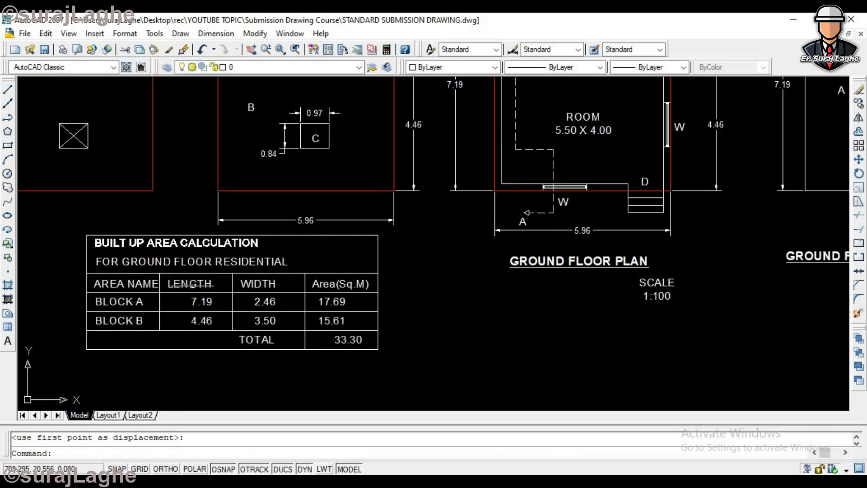
scroll(190, 284, "down", 5)
scroll(231, 263, "up", 4)
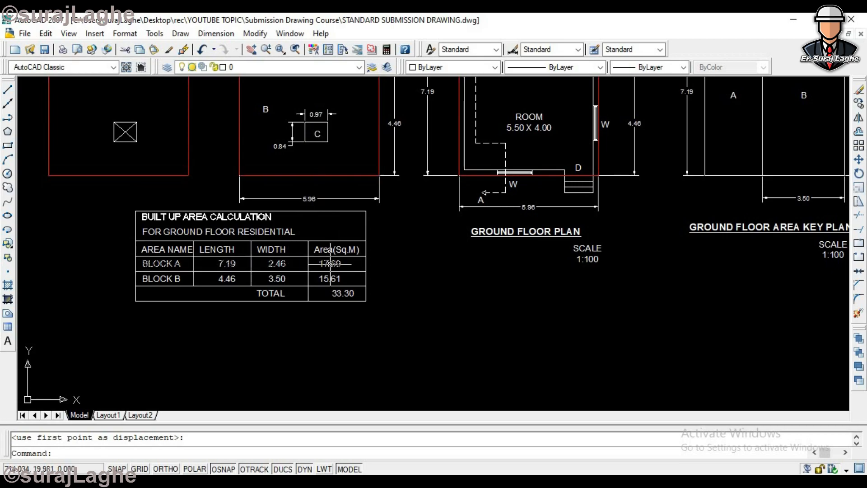
scroll(266, 294, "down", 2)
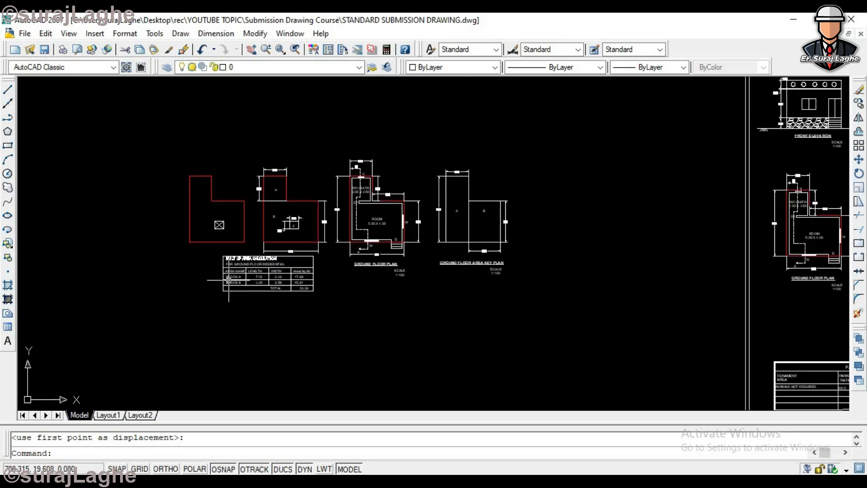
scroll(228, 280, "up", 3)
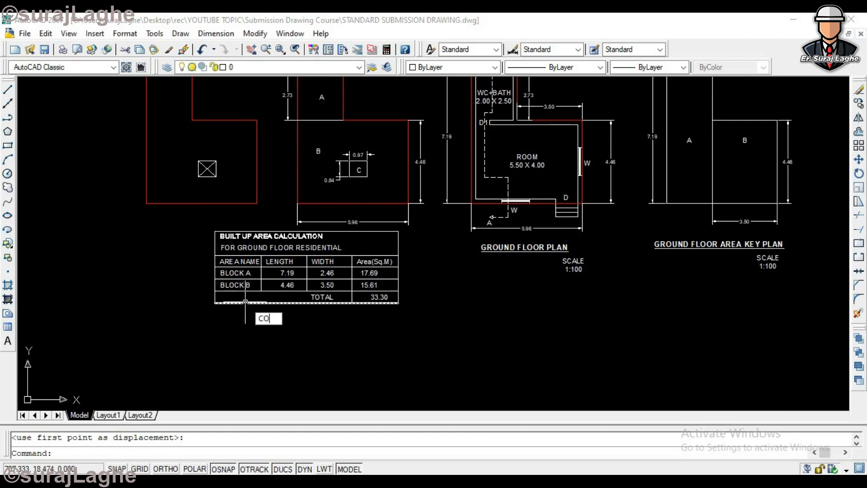
key("Return")
scroll(253, 300, "up", 3)
left_click(230, 270)
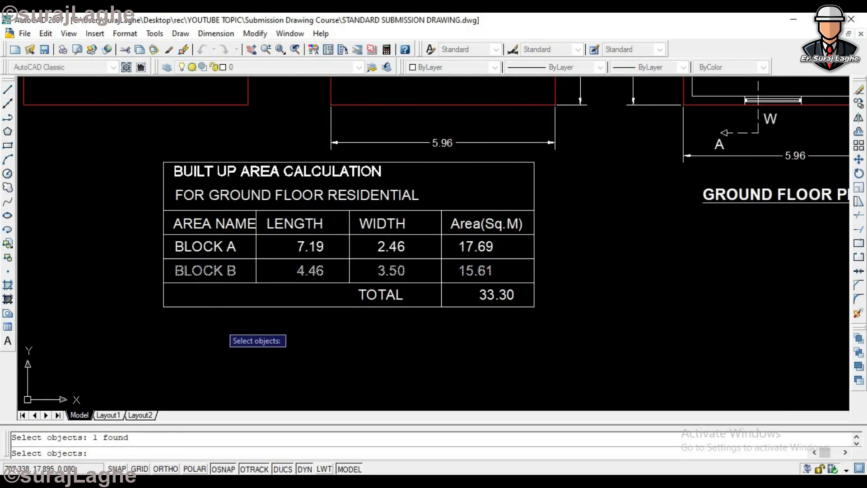
key("Escape")
- Move the table's TOTAL row with its borders straight down with Ortho on, leaving room for an extra row
type("m")
key("Return")
left_click(557, 292)
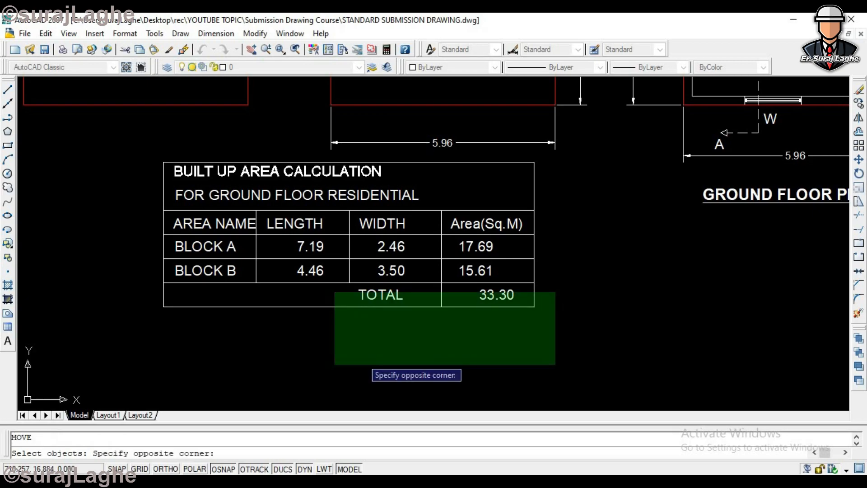
left_click(23, 392)
key("Return")
left_click(667, 284)
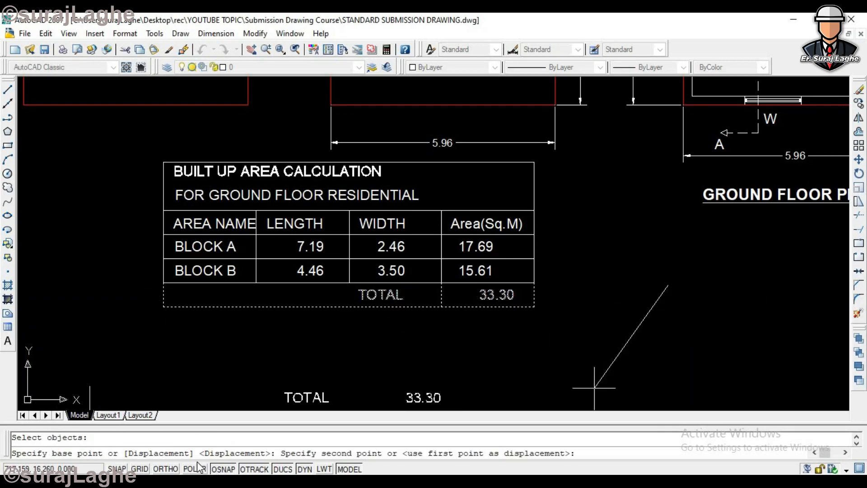
left_click(166, 469)
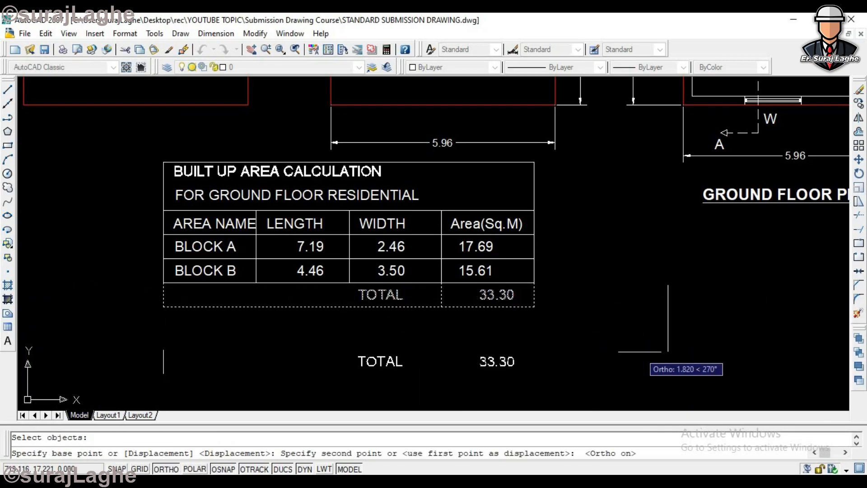
left_click(638, 340)
- Copy the BLOCK B row with its cell lines straight down into the gap above the TOTAL row
type("co")
key("Return")
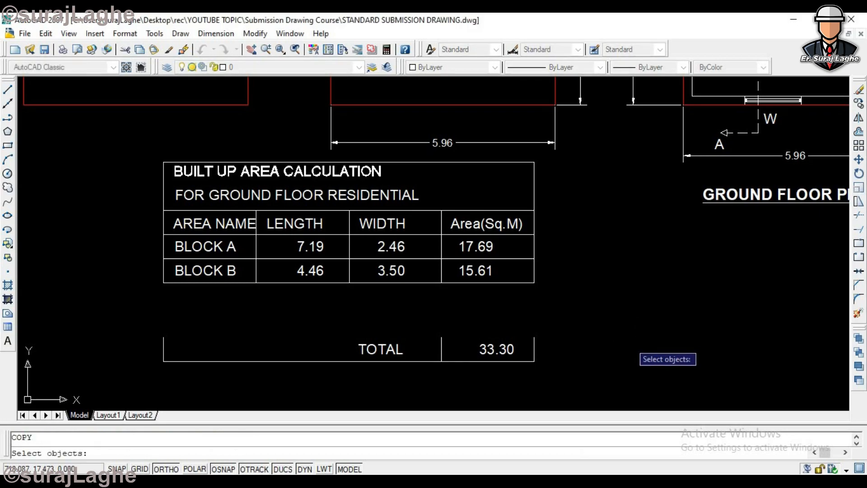
left_click(563, 267)
left_click(145, 300)
key("Return")
left_click(114, 288)
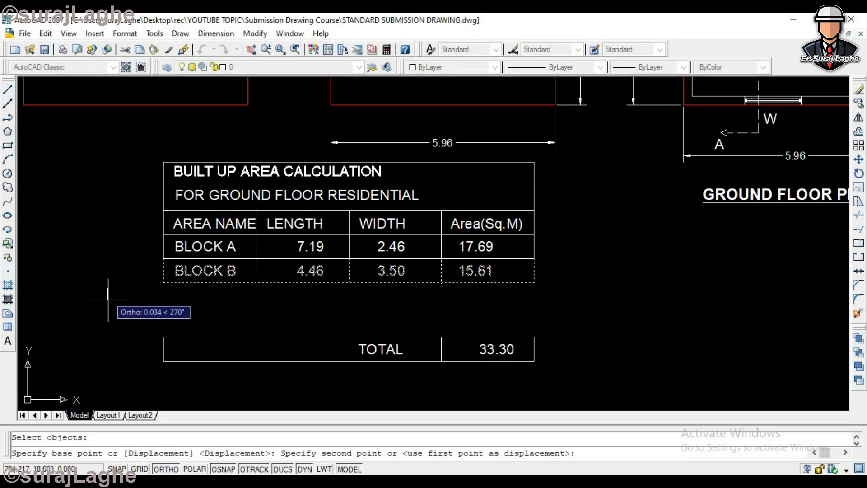
left_click(114, 315)
key("Escape")
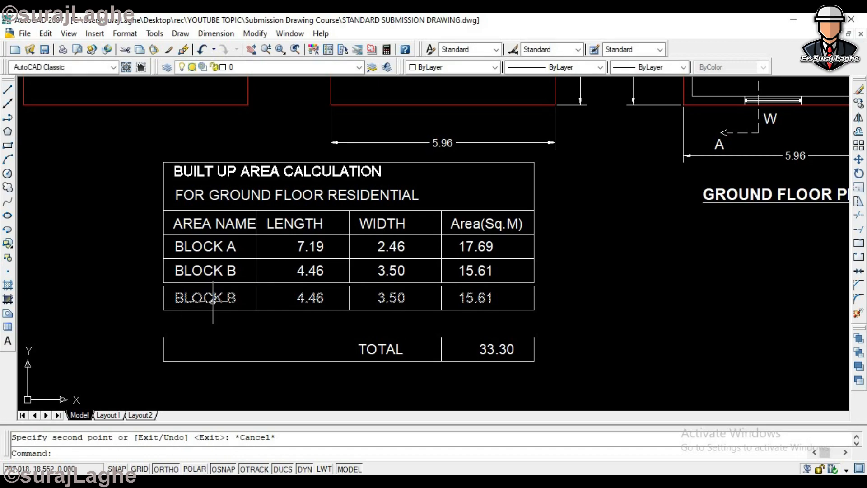
- Rename the copied table row as BLOCK C
left_click(204, 298)
double_click(205, 298)
double_click(234, 298)
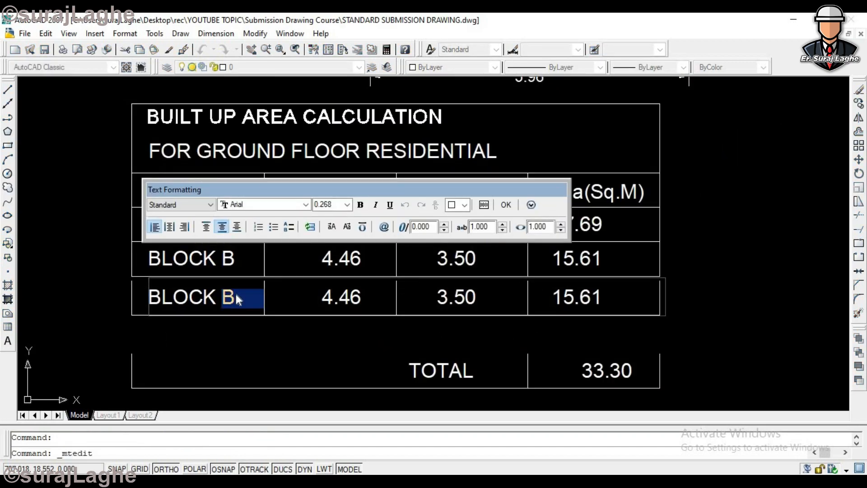
type("C")
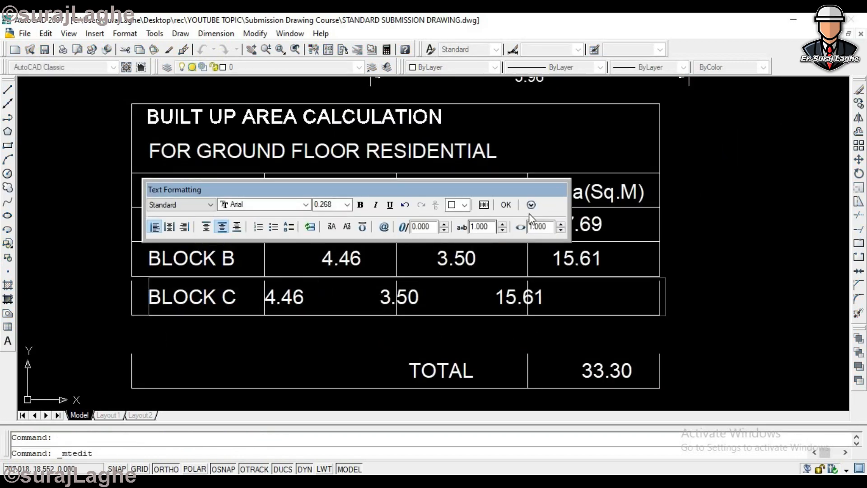
left_click(506, 206)
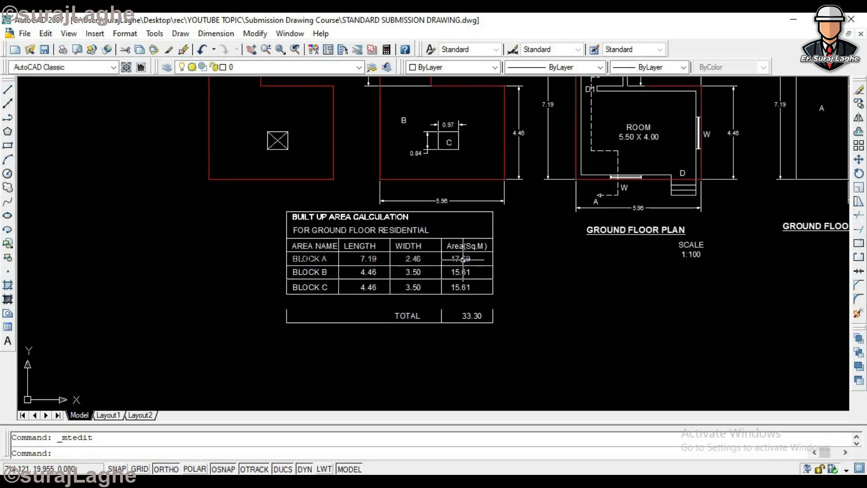
- Set the length in the BLOCK C row to 1.00
scroll(463, 258, "up", 3)
scroll(368, 280, "down", 3)
scroll(373, 294, "up", 4)
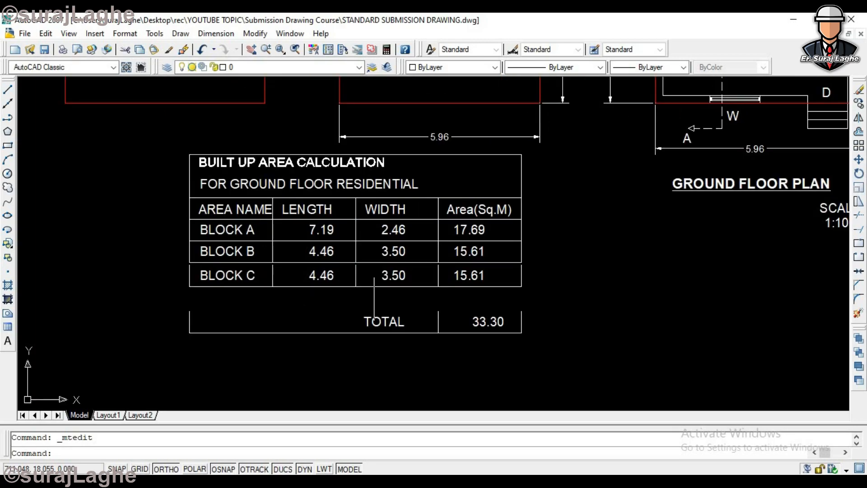
scroll(393, 203, "down", 3)
scroll(393, 190, "up", 5)
left_click(393, 186)
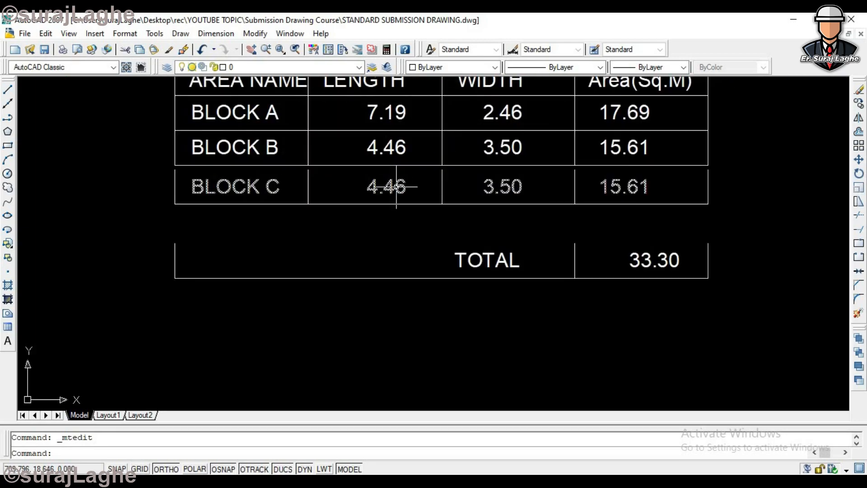
double_click(388, 186)
type("1.00")
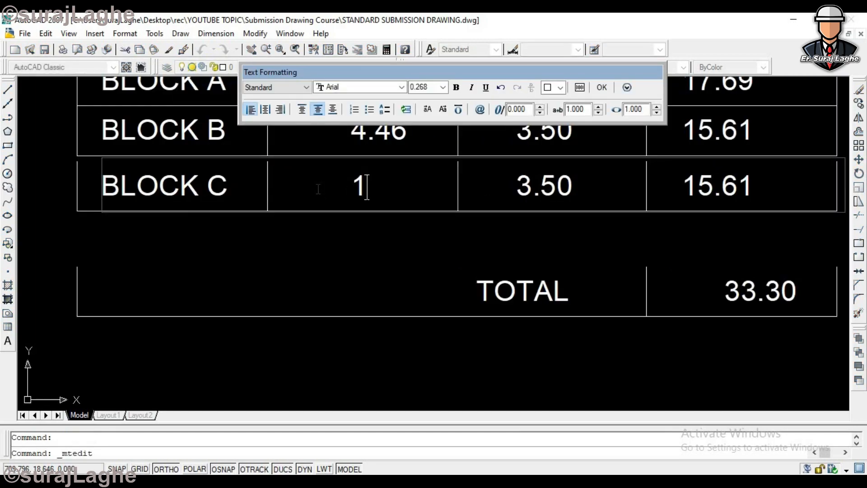
left_click(603, 88)
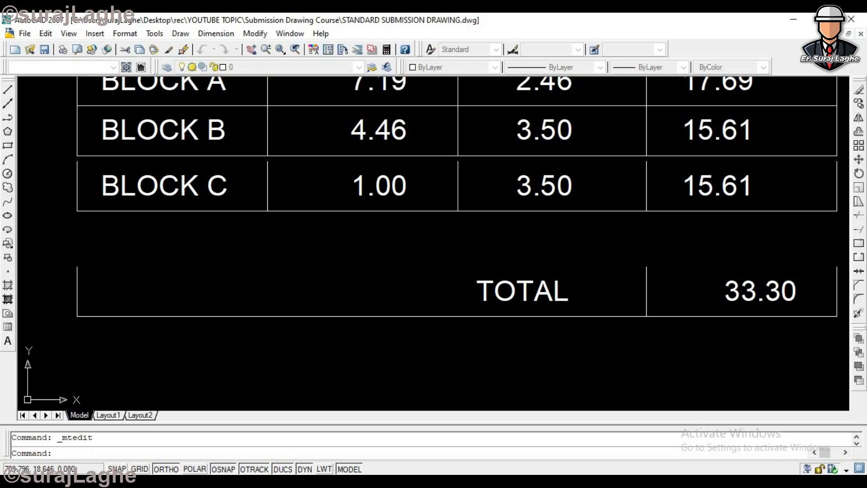
- Set the width in the BLOCK C row to 3.00
left_click(569, 185)
left_click(573, 185)
left_click(572, 184)
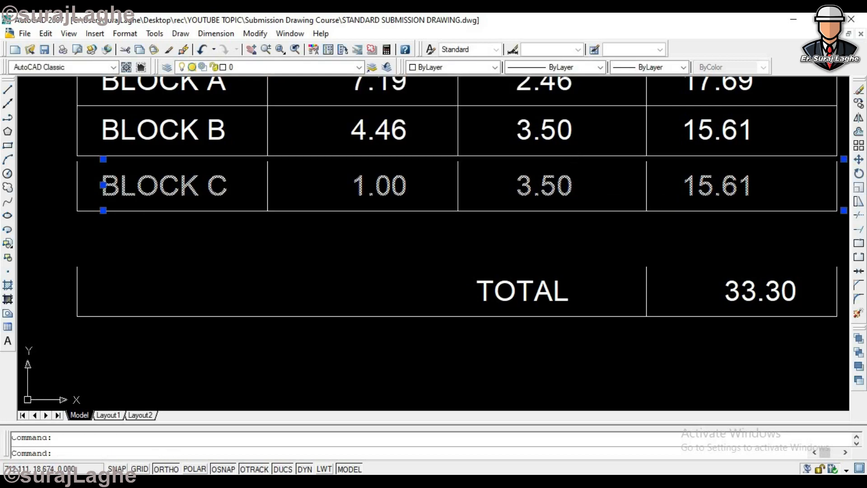
double_click(569, 185)
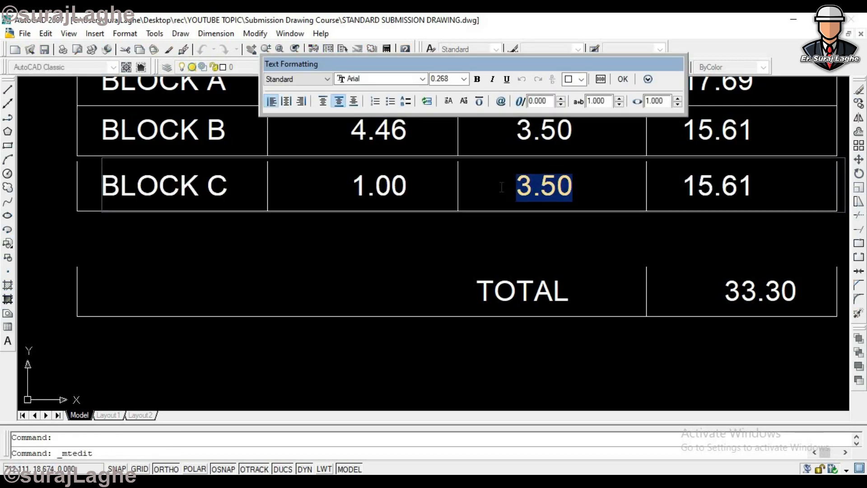
type("3.")
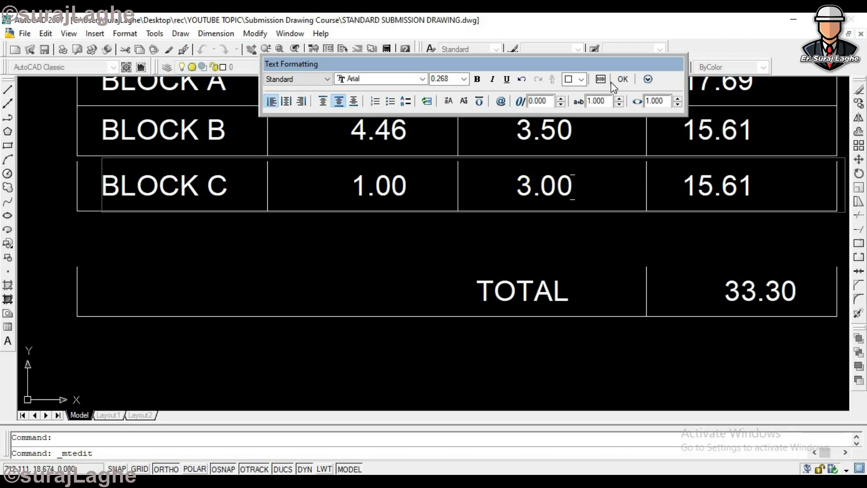
- Set the area in the BLOCK C row to 3.00 and close the text editor
left_click(691, 184)
scroll(710, 185, "up", 2)
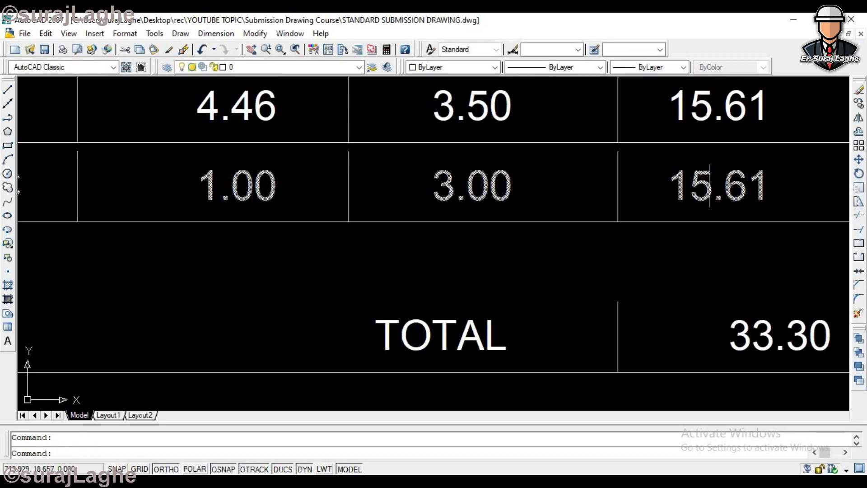
scroll(693, 188, "down", 2)
double_click(693, 188)
left_click_drag(686, 187, 732, 192)
type("3.0")
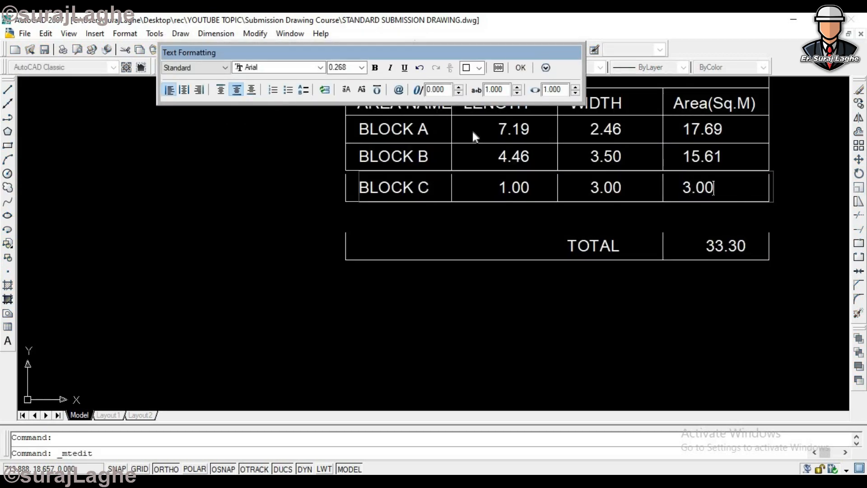
left_click(519, 68)
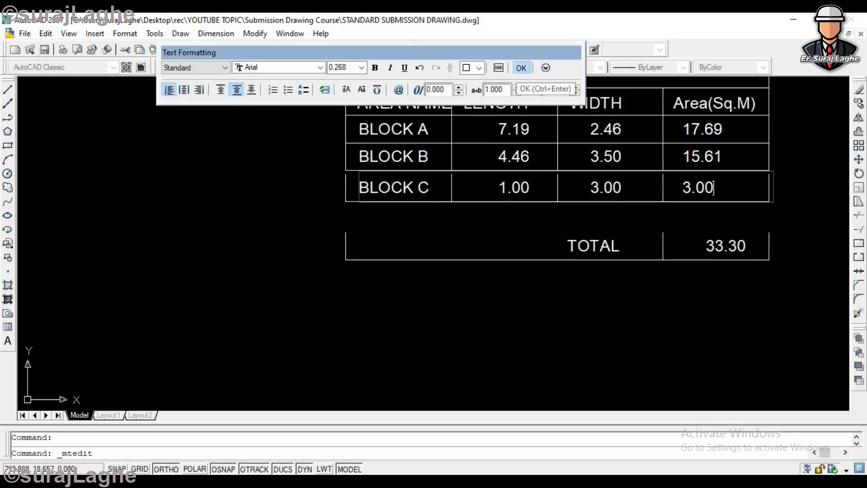
- Mark the BLOCK C area as a deduction by adding a minus sign to make it -3.00
scroll(588, 193, "down", 4)
scroll(660, 181, "up", 2)
scroll(658, 181, "down", 4)
scroll(622, 119, "up", 5)
scroll(622, 118, "up", 2)
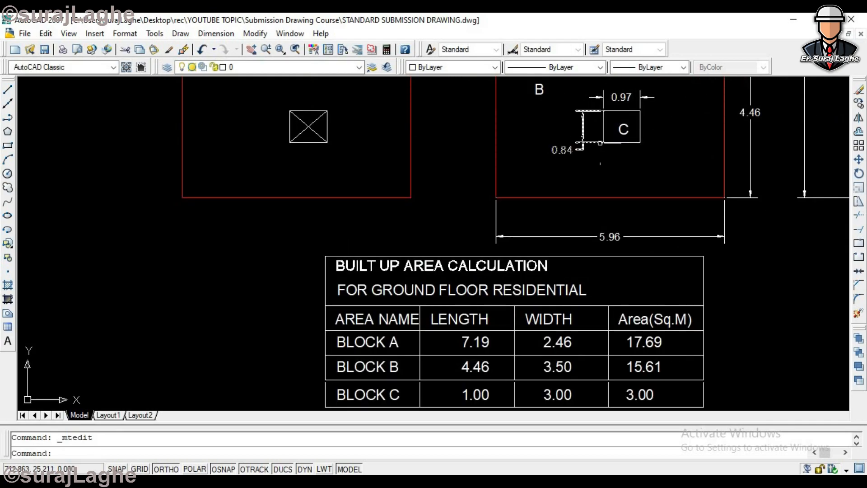
scroll(642, 133, "down", 3)
scroll(587, 284, "up", 5)
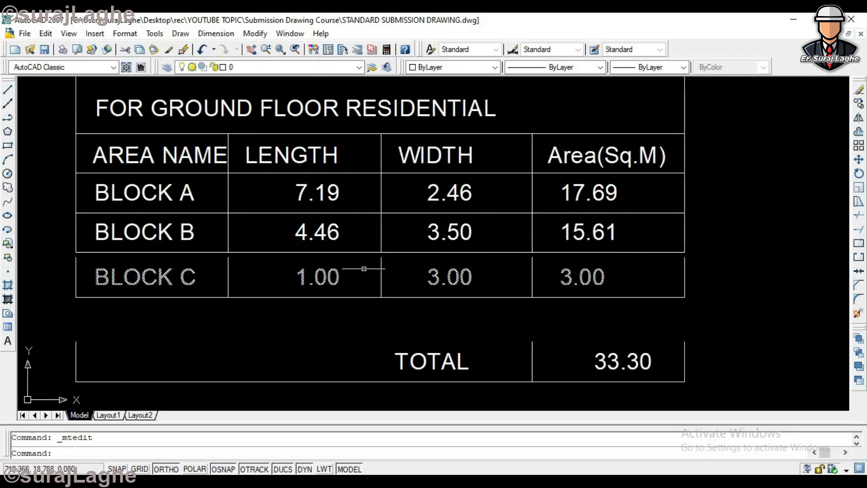
left_click(563, 276)
scroll(563, 277, "up", 3)
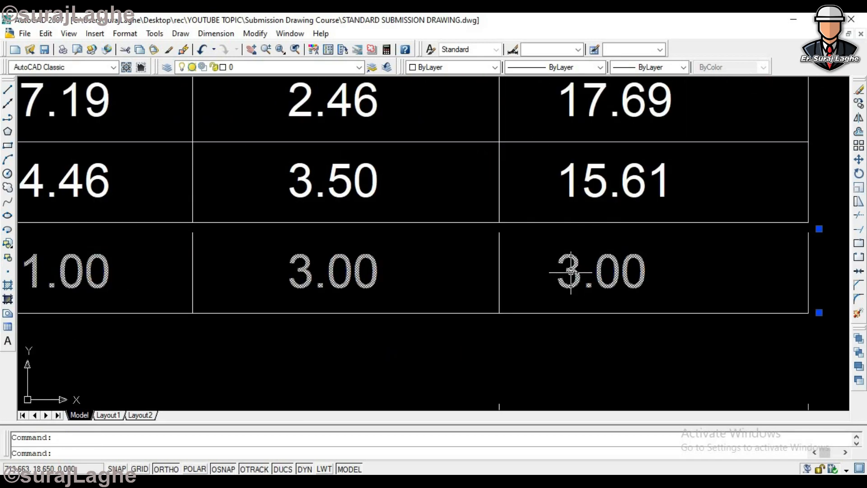
double_click(555, 272)
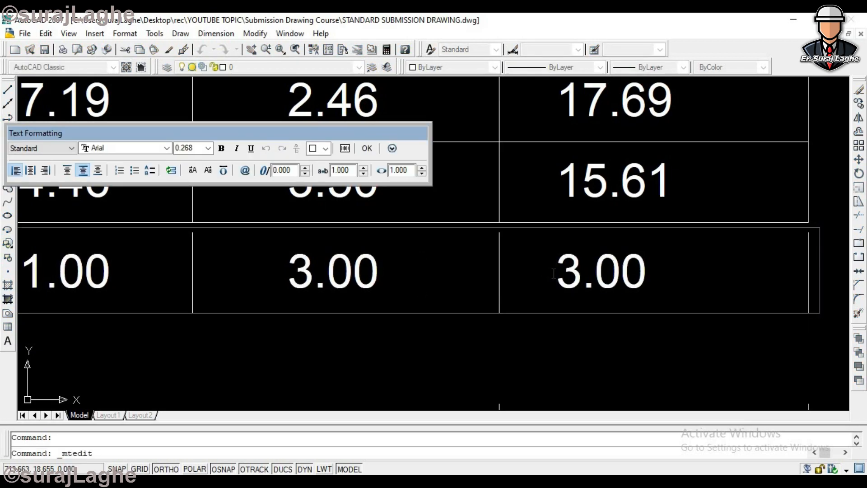
type("-")
left_click(487, 218)
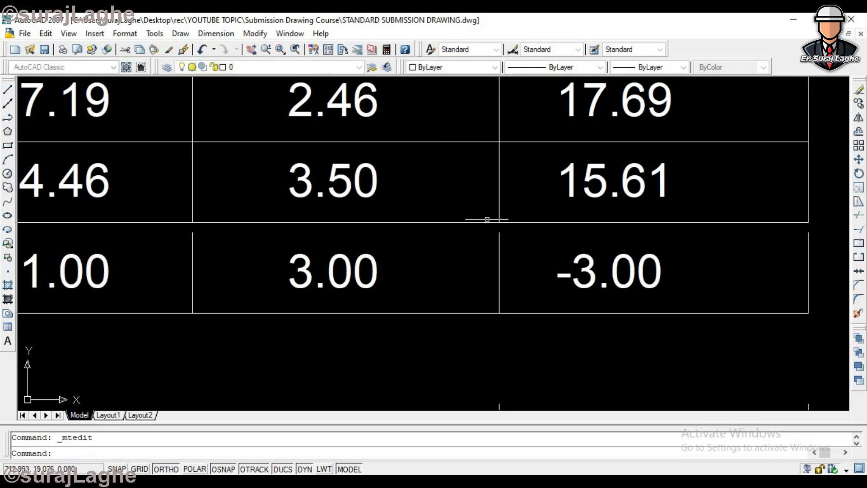
- Erase the whole BUILT UP AREA CALCULATION table below the outlines
scroll(492, 226, "down", 4)
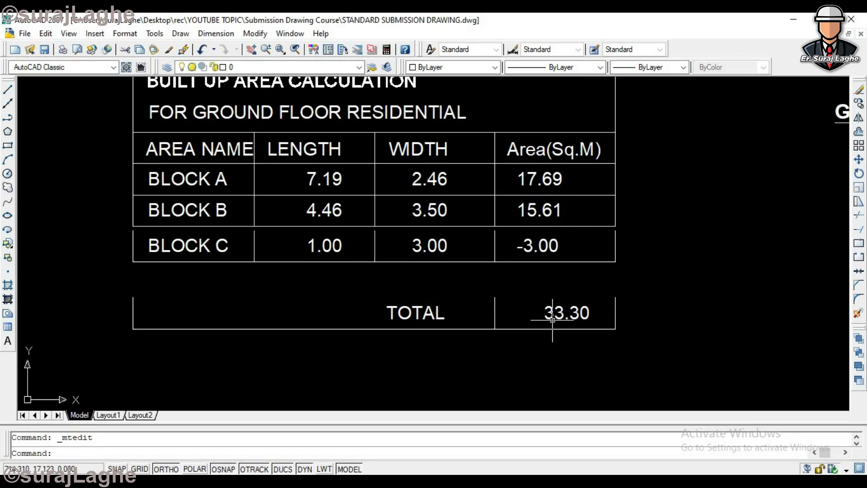
scroll(489, 326, "down", 6)
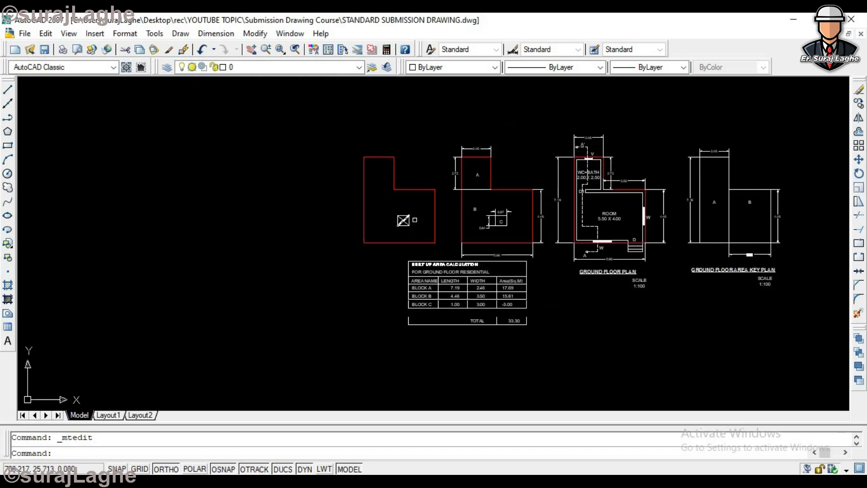
left_click(540, 260)
left_click(365, 333)
key("Delete")
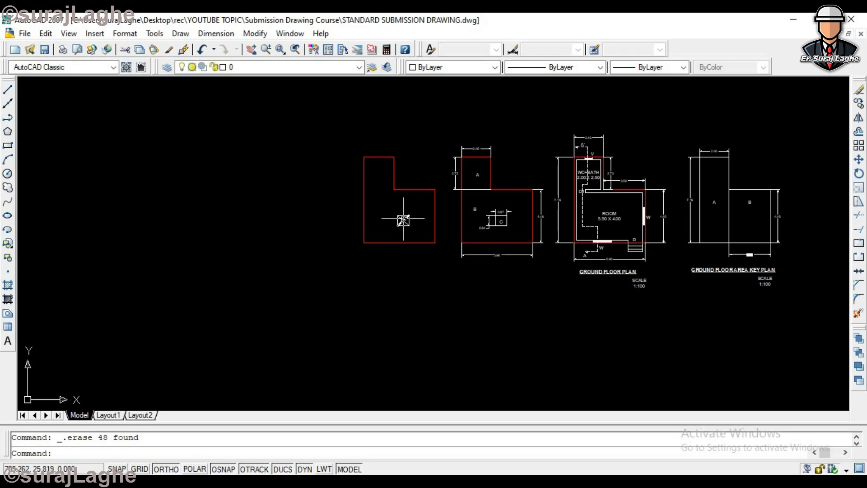
scroll(573, 240, "down", 4)
scroll(692, 222, "up", 3)
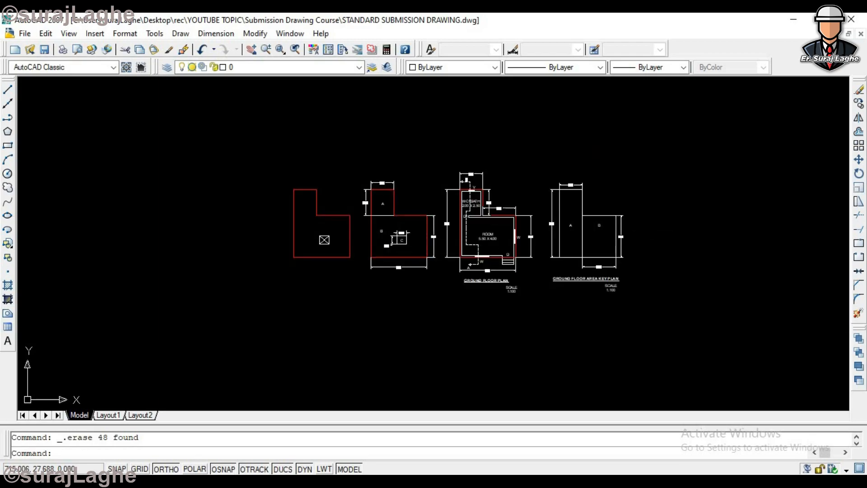
scroll(328, 216, "up", 3)
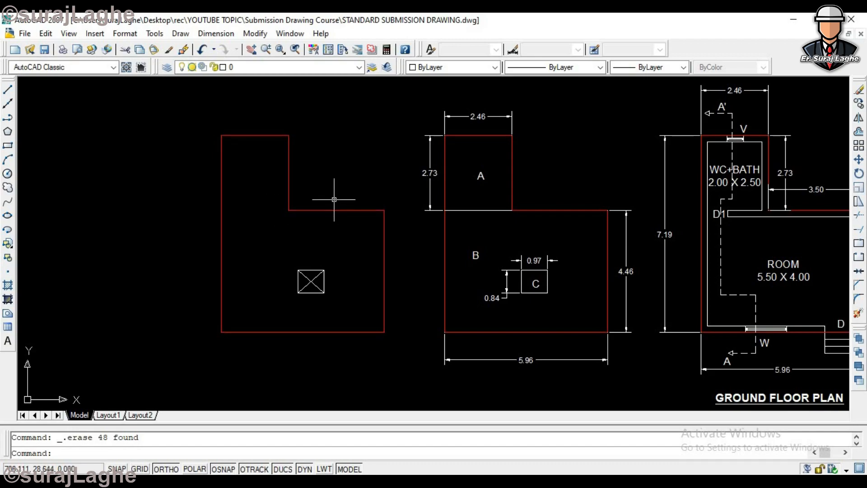
scroll(334, 199, "down", 5)
scroll(353, 214, "up", 3)
left_click(326, 171)
left_click(195, 271)
key("Escape")
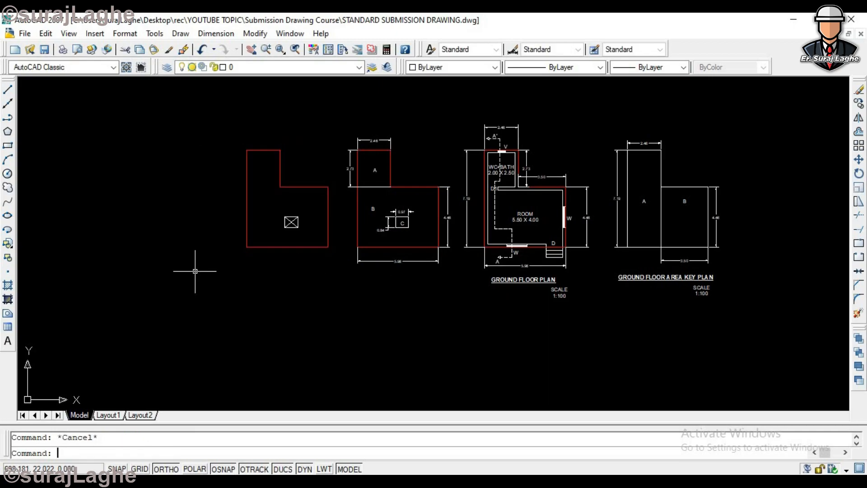
- Erase the crossed rectangle inside the unlabelled red outline
scroll(334, 173, "up", 2)
left_click(293, 222)
left_click(251, 262)
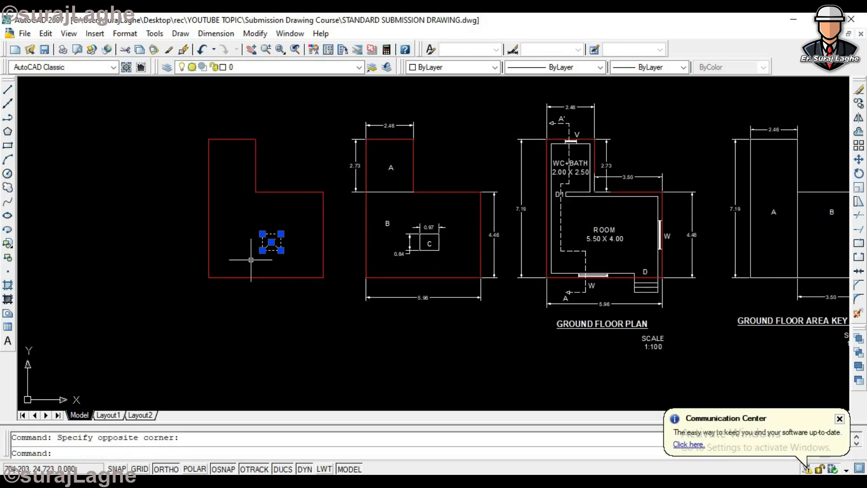
key("Delete")
- Move the unlabelled red outline horizontally away from the labelled block plan with Ortho on
type("m")
key("Return")
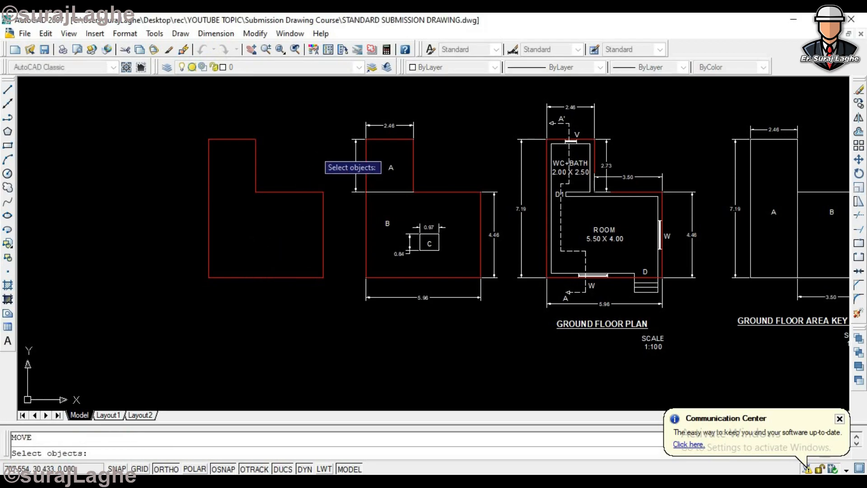
left_click(332, 118)
left_click(165, 360)
key("Return")
left_click(253, 321)
left_click(152, 332)
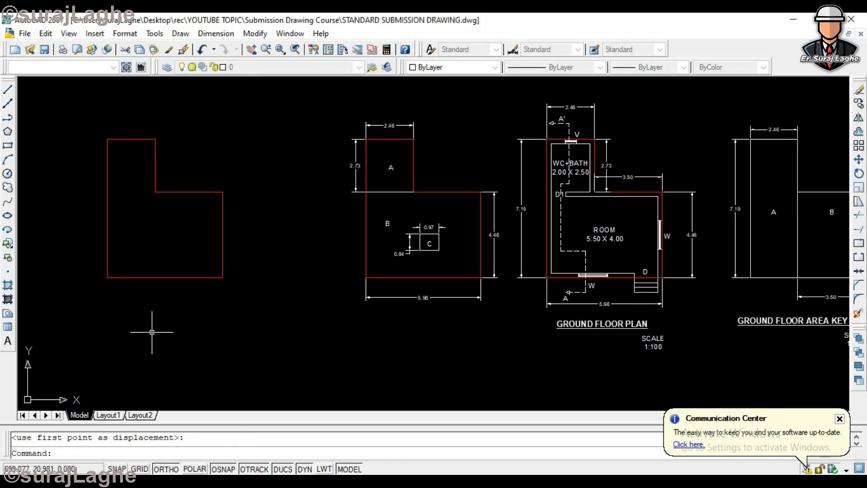
key("Escape")
- Draw a rectangle enclosing the moved red outline, from its upper-left corner to its lower-right corner
type("co")
key("Return")
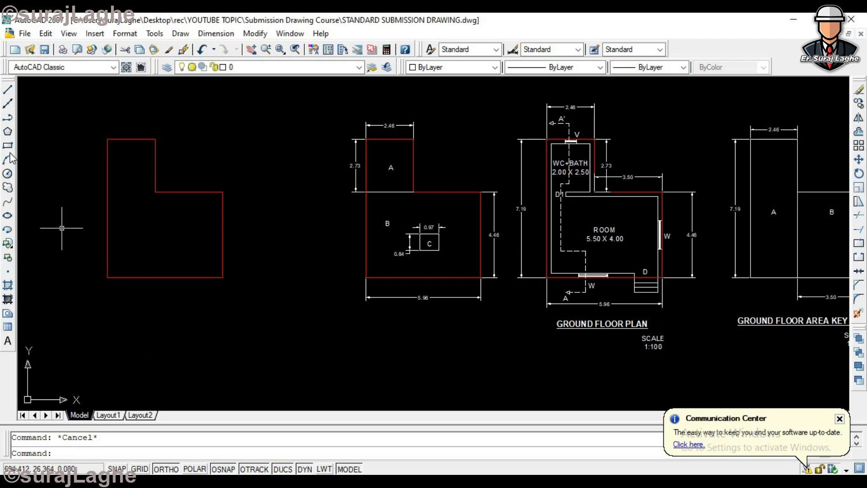
left_click(8, 147)
scroll(108, 194, "down", 3)
scroll(73, 148, "up", 2)
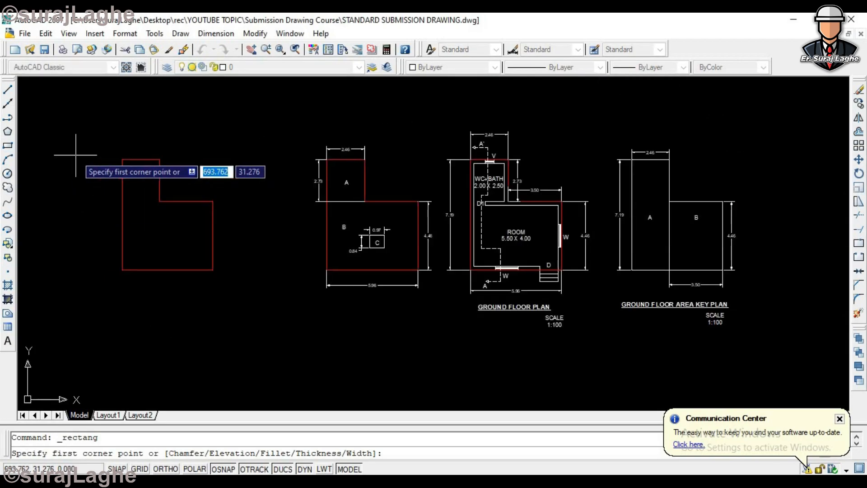
left_click(121, 159)
left_click(213, 270)
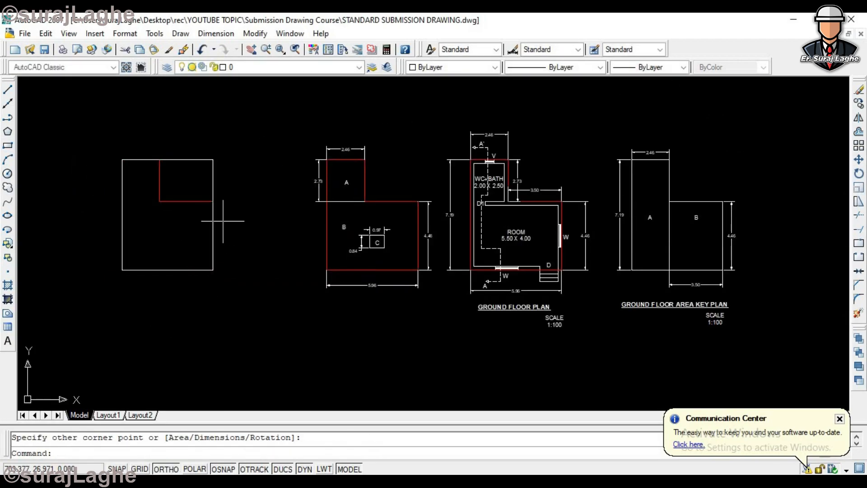
key("Escape")
left_click(212, 161)
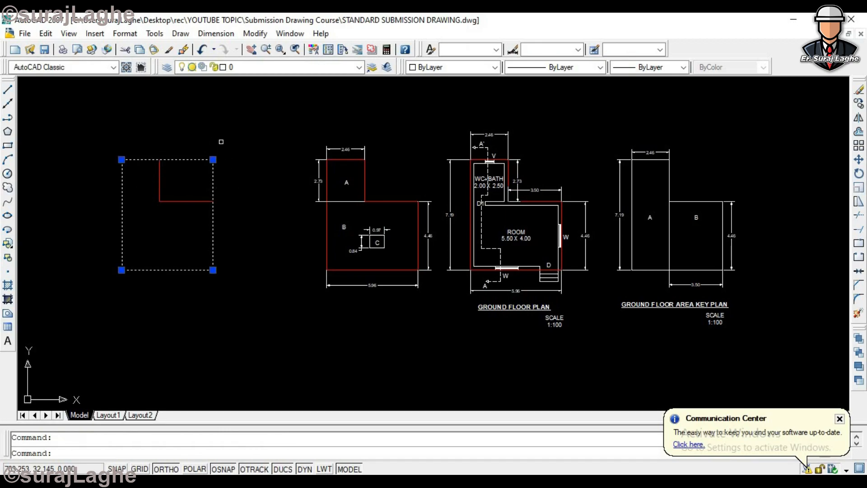
key("Escape")
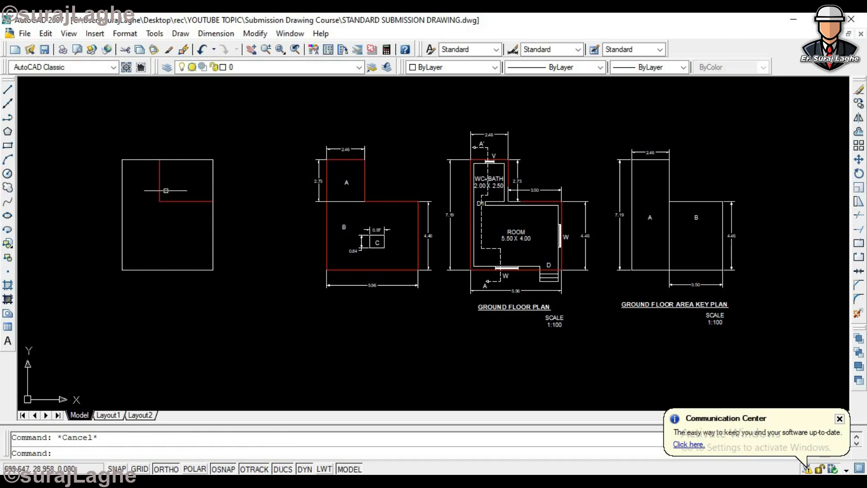
- Erase the red L-shaped outline, keeping the new white rectangle
scroll(166, 191, "down", 3)
left_click(162, 197)
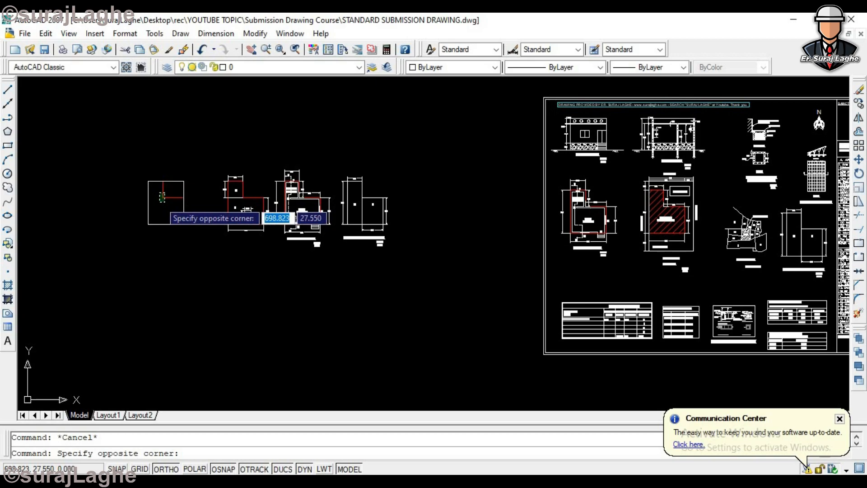
left_click(165, 209)
key("Delete")
scroll(162, 205, "up", 3)
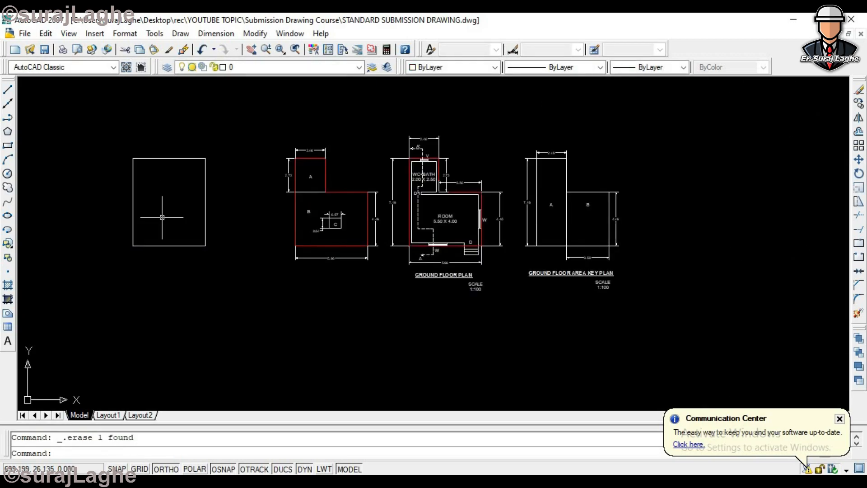
- Draw a polyline from the rectangle's left edge, 2 units right, 1 unit down and back to that edge
scroll(162, 217, "down", 1)
scroll(228, 221, "up", 3)
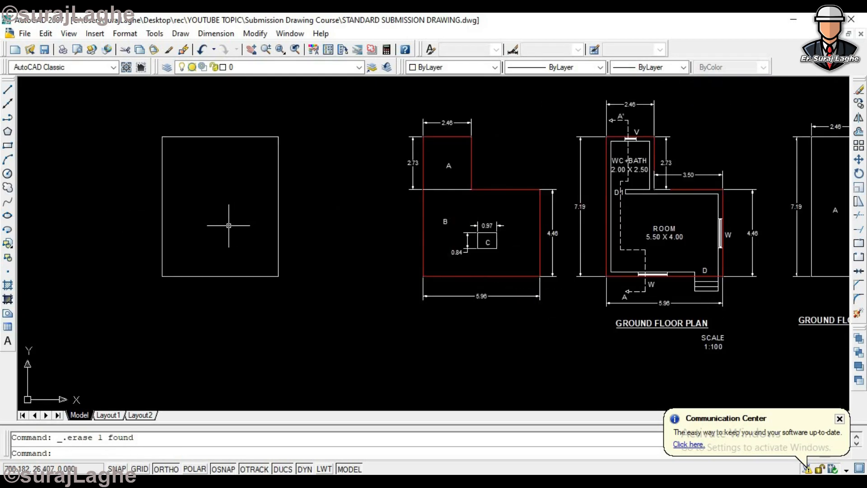
type("pl")
key("Return")
scroll(153, 163, "up", 2)
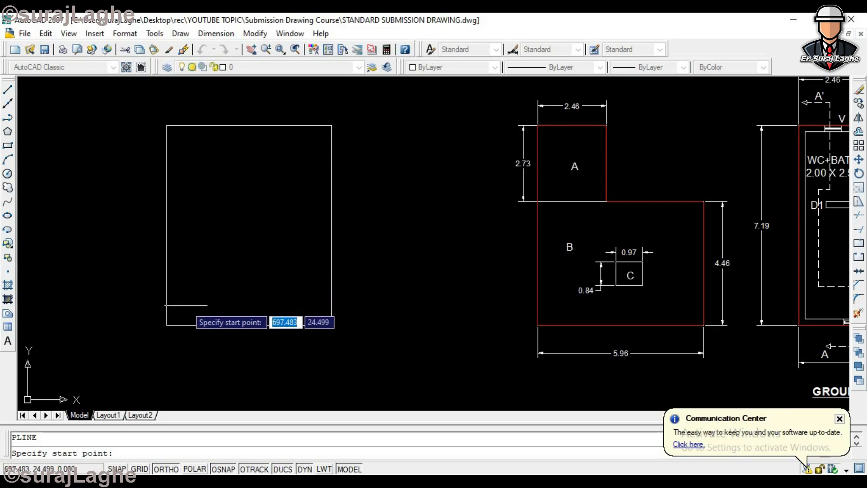
left_click(167, 192)
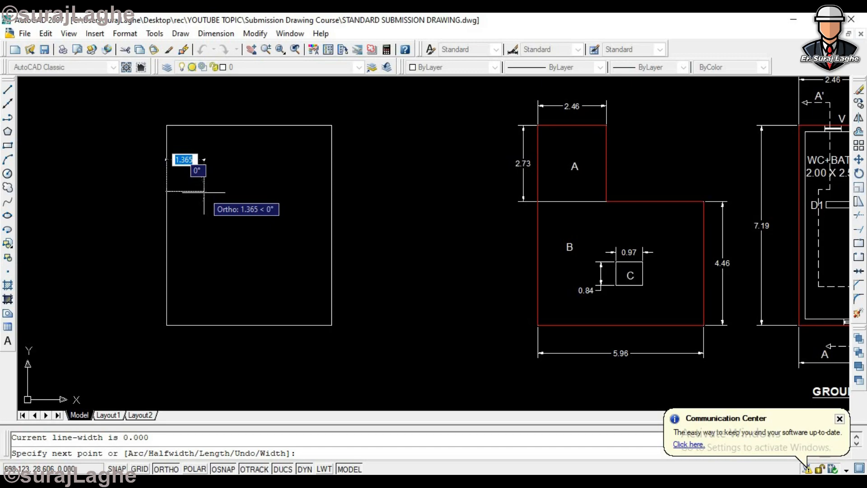
type("2")
key("Return")
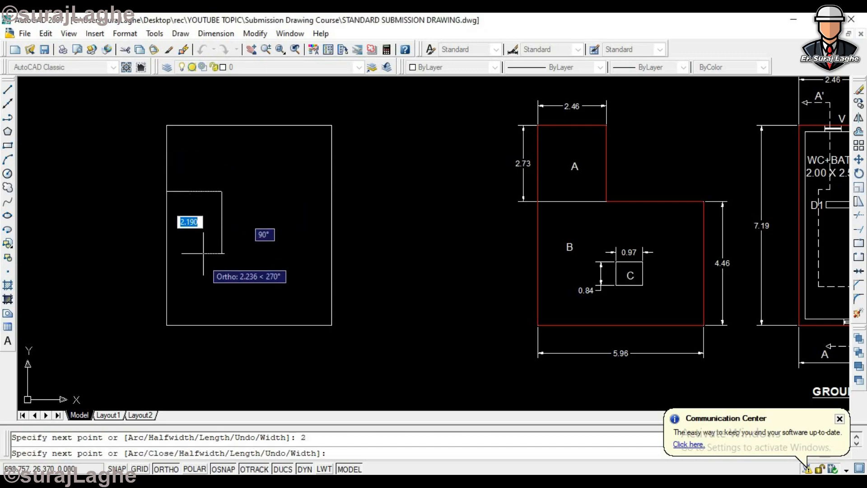
type("1")
key("Return")
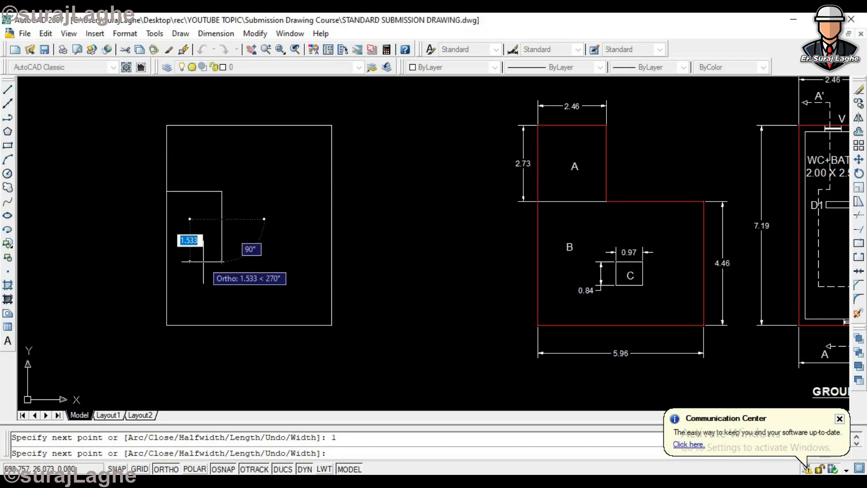
key("Escape")
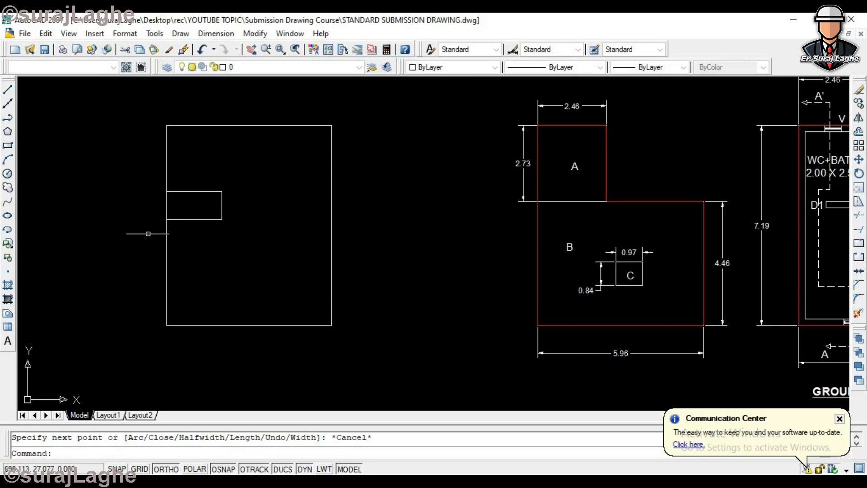
- Trim the rectangle's left edge between the two horizontal polyline segments to open the notch
type("TR")
key("Return")
key("Return")
left_click(175, 207)
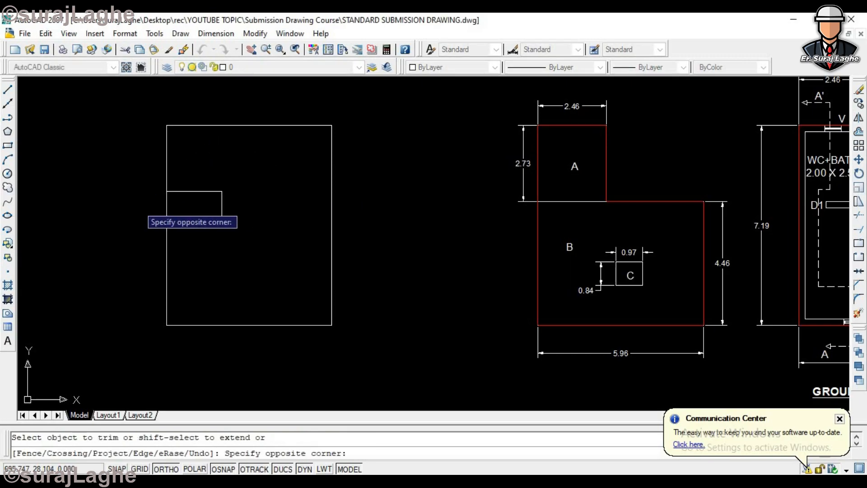
left_click(138, 204)
key("Escape")
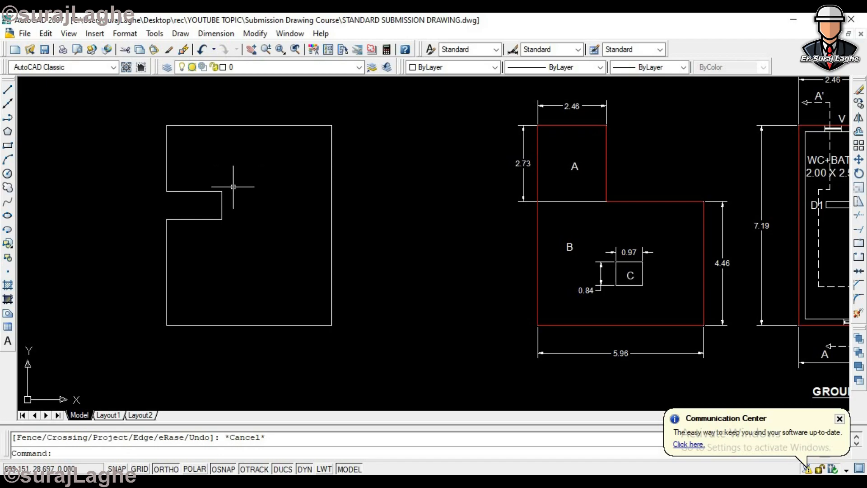
- Draw two horizontal lines from the notch's inner corners, extending past the outline's far edge, to divide the outline into blocks
scroll(233, 187, "down", 2)
type("l")
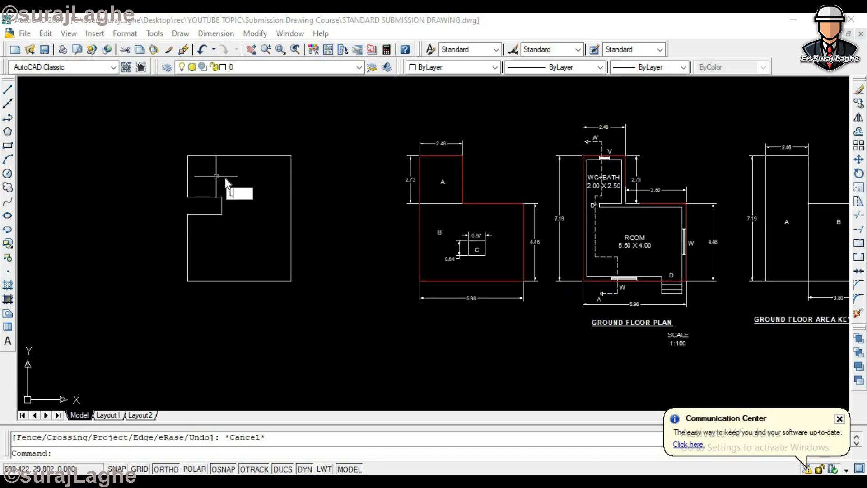
key("Return")
scroll(222, 197, "up", 2)
left_click(223, 201)
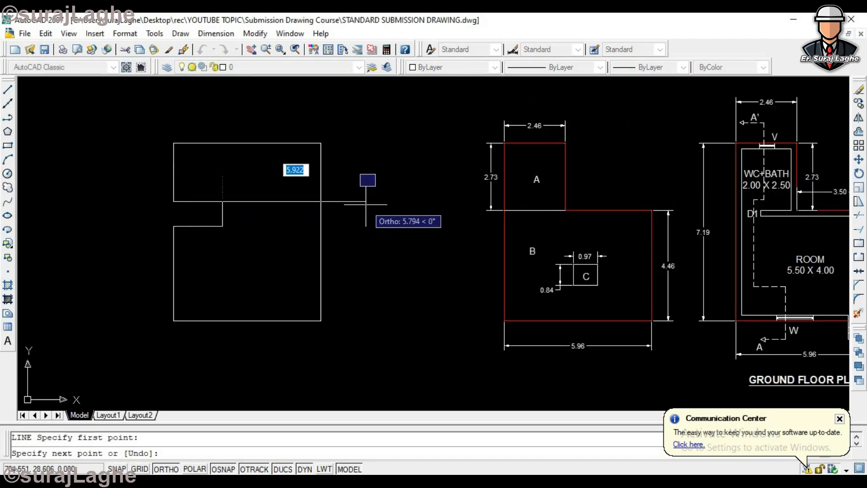
left_click(365, 201)
key("Return")
key("Return")
left_click(222, 225)
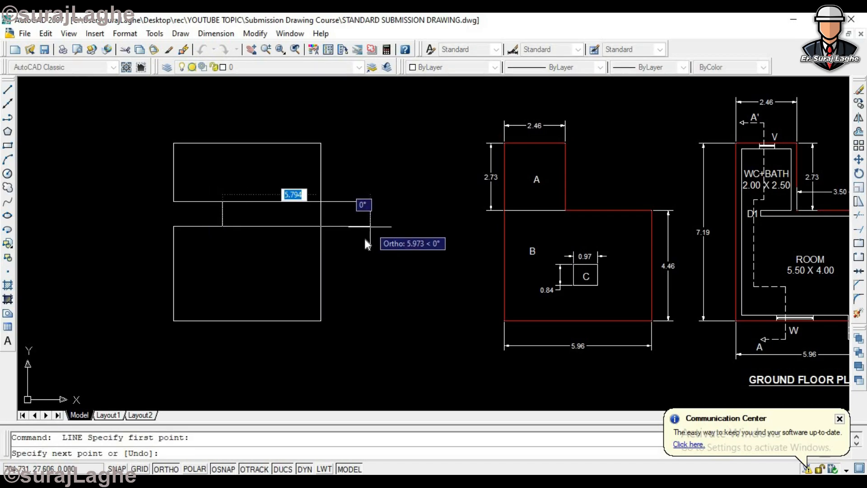
left_click(371, 226)
key("Return")
- Trim the ends of both dividing lines that stick out beyond the outline's edge
type("tr")
key("Return")
key("Return")
left_click(370, 174)
left_click(332, 266)
key("Escape")
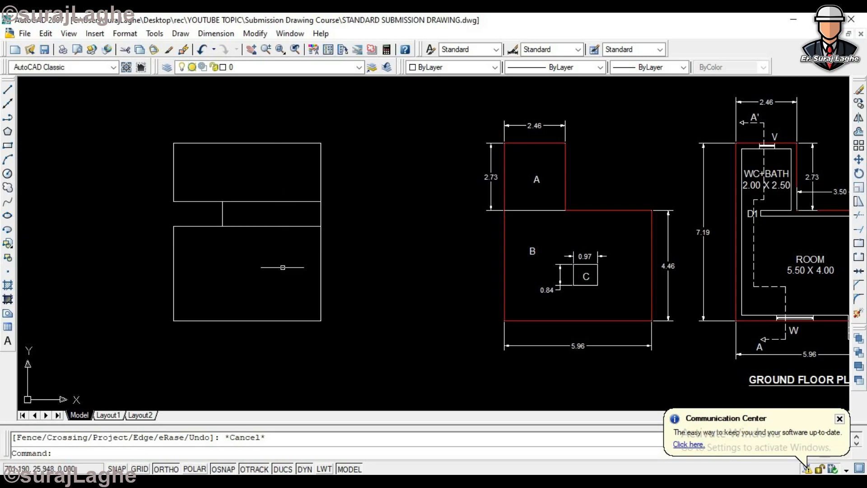
- Undo the last erase, then delete the whole notched example outline together with its dividing lines
key("ctrl+z")
scroll(279, 273, "down", 5)
scroll(136, 203, "up", 3)
left_click(190, 182)
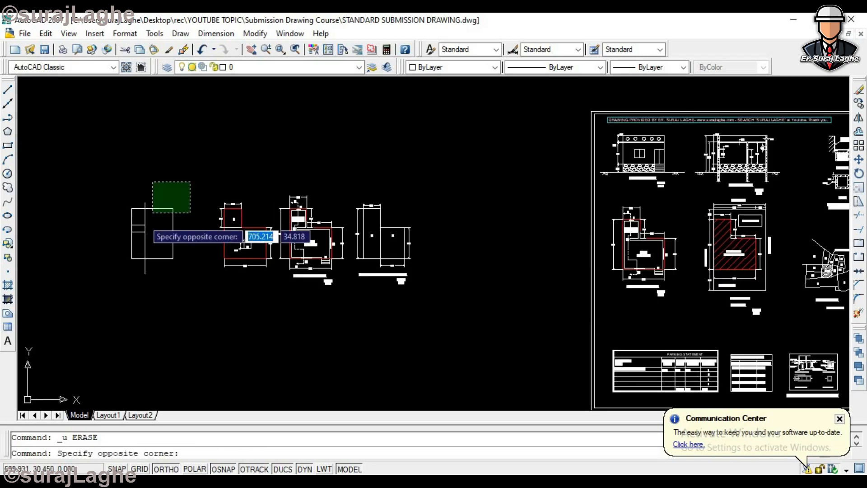
left_click(96, 304)
key("Delete")
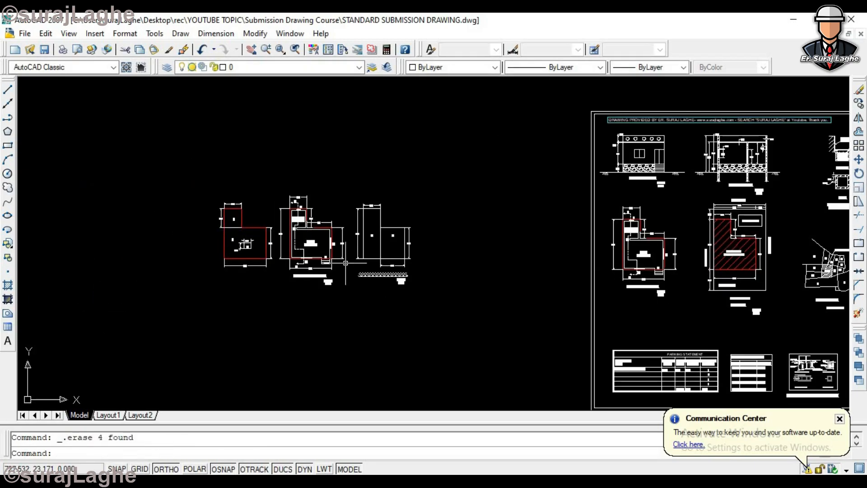
- Examine the example block division, the ground floor plan and the area key plan alongside the submission sheet
scroll(395, 238, "down", 4)
scroll(394, 241, "up", 1)
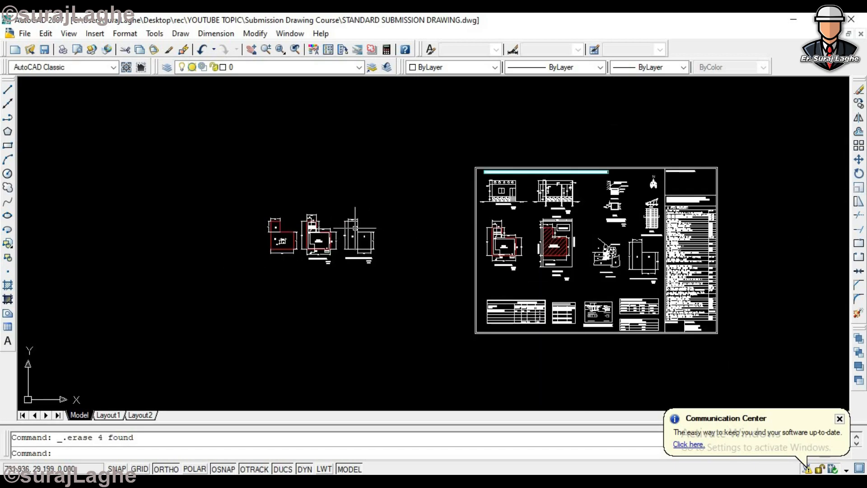
scroll(359, 228, "up", 4)
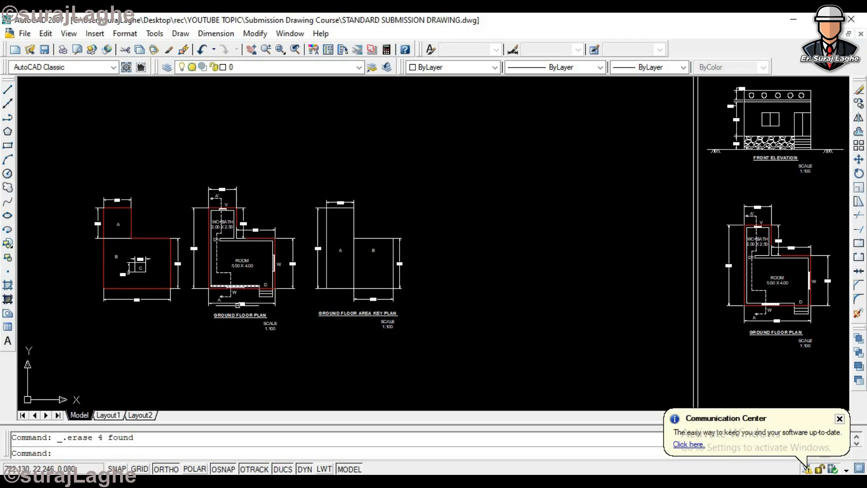
scroll(250, 334, "up", 3)
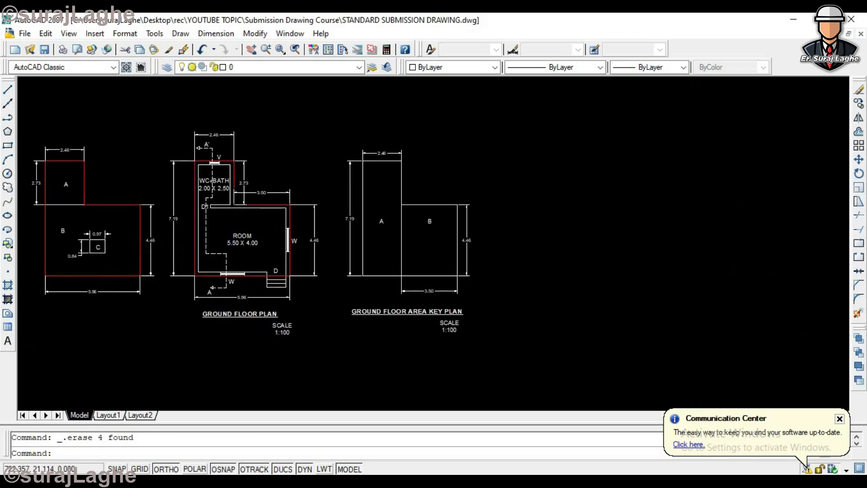
scroll(486, 259, "down", 5)
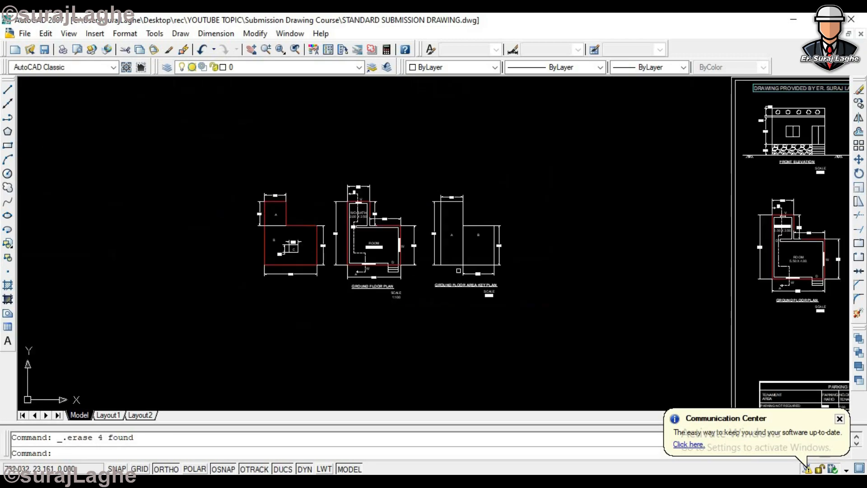
scroll(452, 280, "up", 2)
scroll(432, 264, "down", 4)
scroll(698, 262, "up", 3)
scroll(717, 273, "down", 4)
scroll(768, 282, "up", 3)
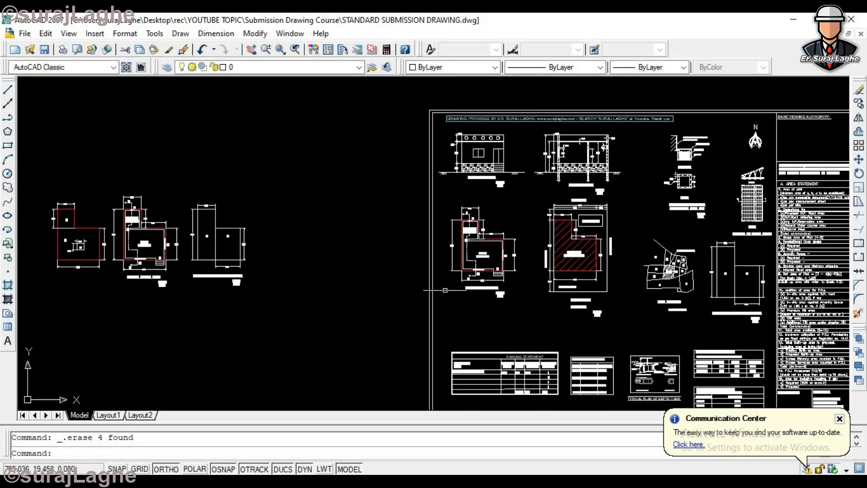
scroll(158, 244, "up", 4)
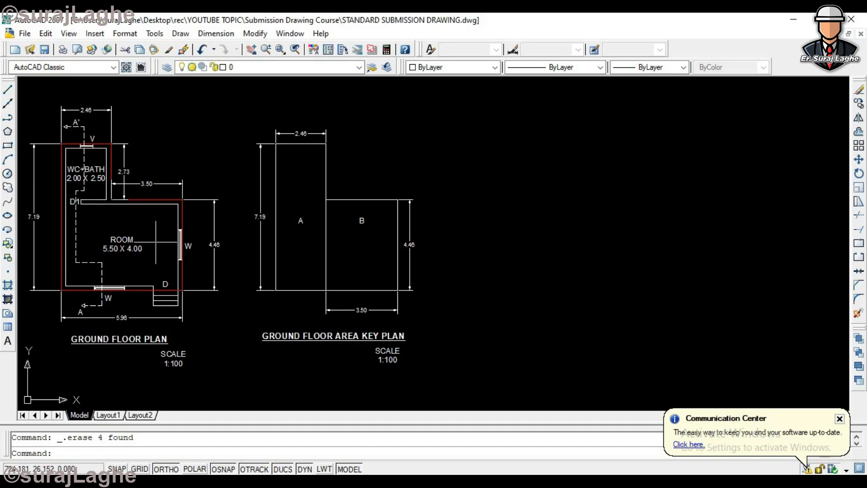
- Scale the ground floor area key plan's blocks and dimensions by a factor of 0.5, leaving out its title
type("sc")
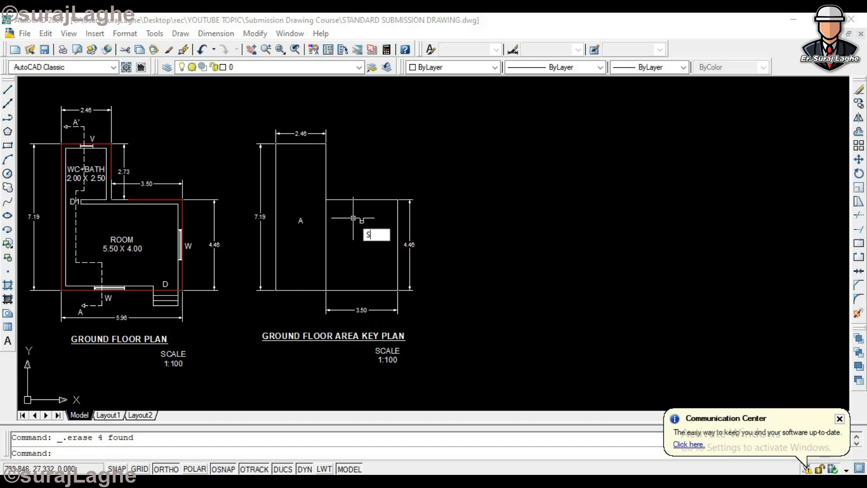
key("Return")
left_click(487, 106)
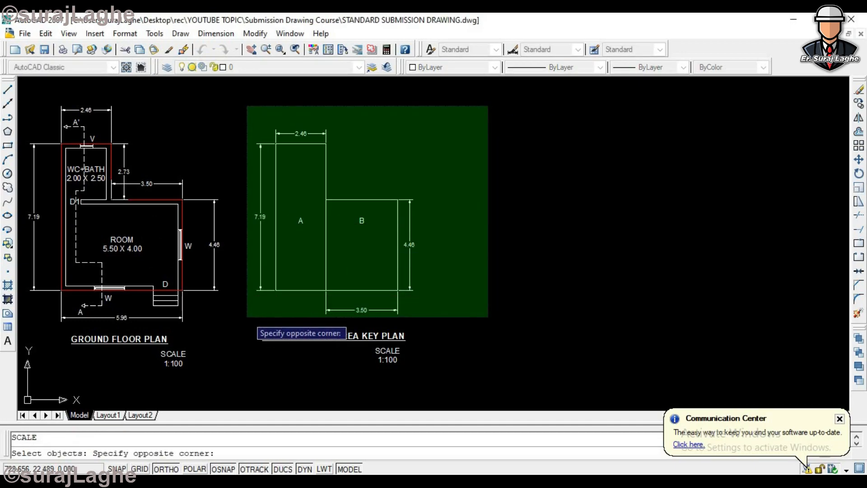
left_click(245, 278)
key("Return")
left_click(461, 240)
type(".5")
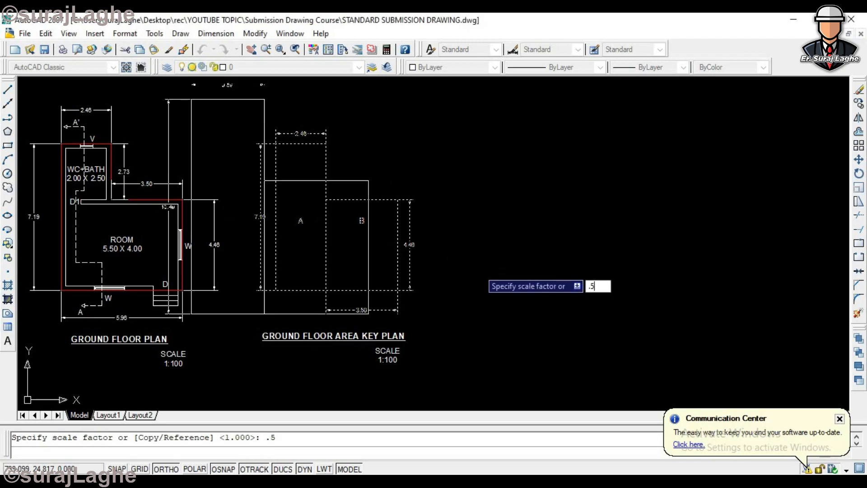
key("Return")
key("Escape")
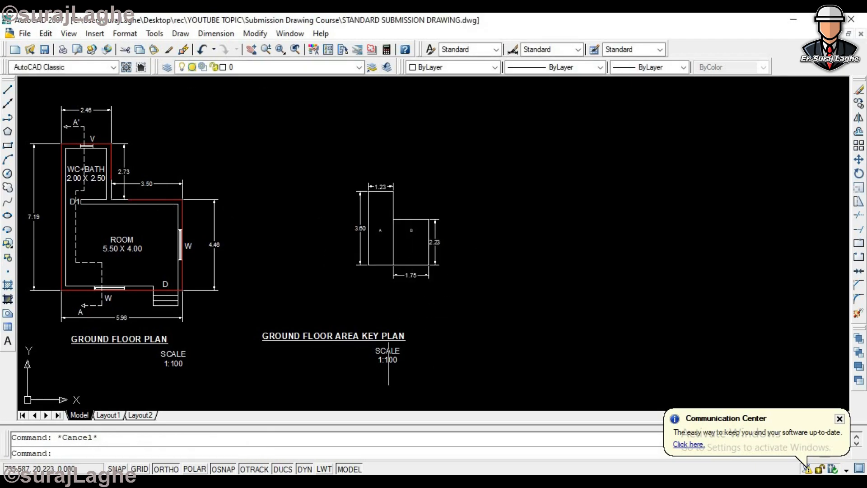
- Copy the reduced key plan horizontally twice to make a row of three key plans
type("m")
key("Return")
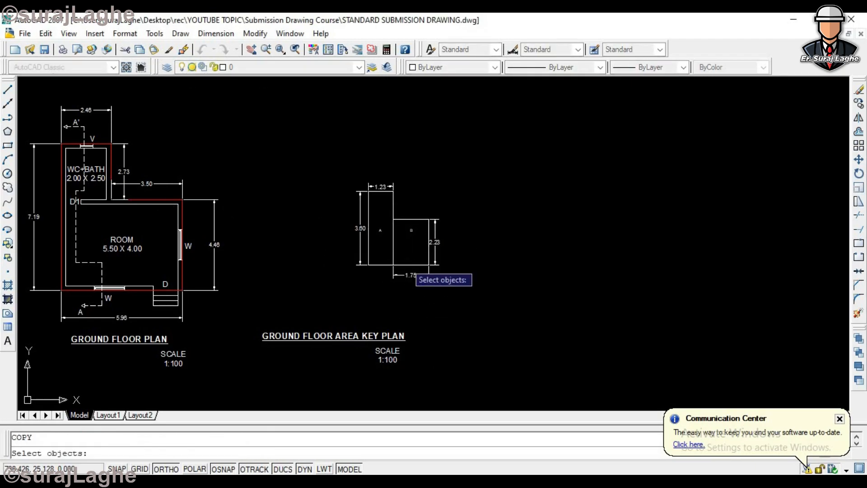
left_click(485, 168)
left_click(333, 296)
key("Return")
left_click(481, 185)
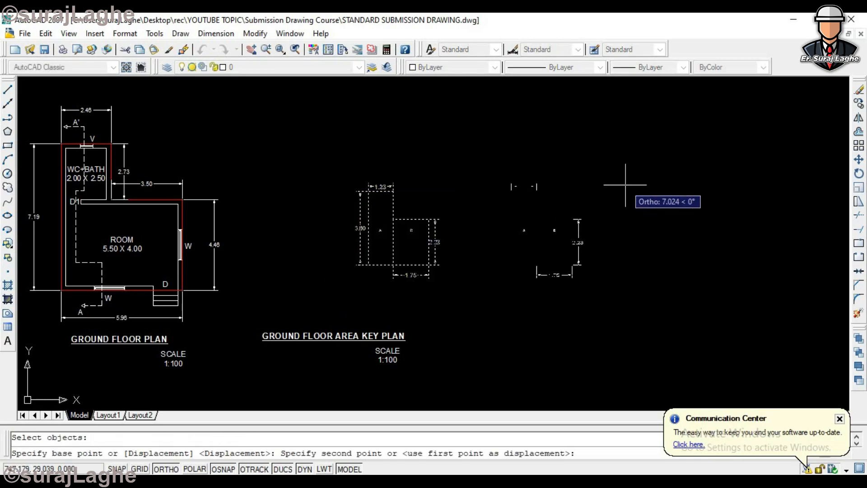
left_click(624, 186)
left_click(762, 187)
scroll(753, 189, "down", 4)
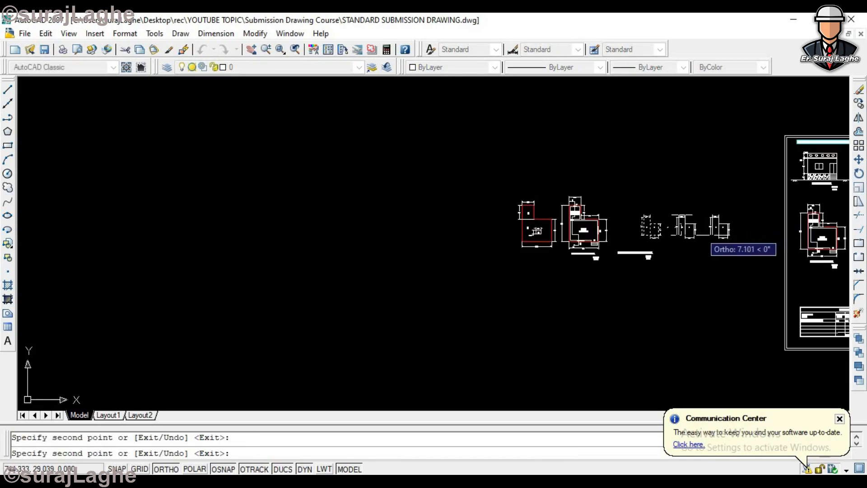
key("Escape")
- Erase all three reduced key plans beside the ground floor plan
scroll(627, 178, "up", 2)
left_click(628, 180)
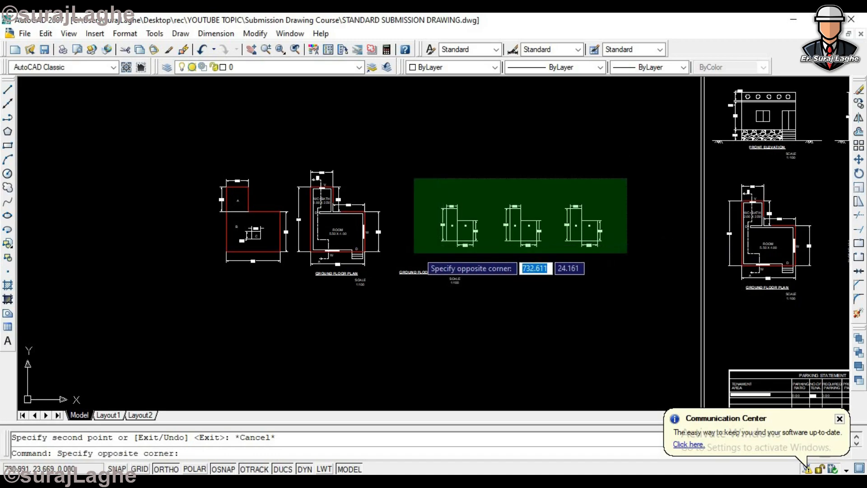
left_click(430, 286)
key("Delete")
scroll(486, 233, "down", 5)
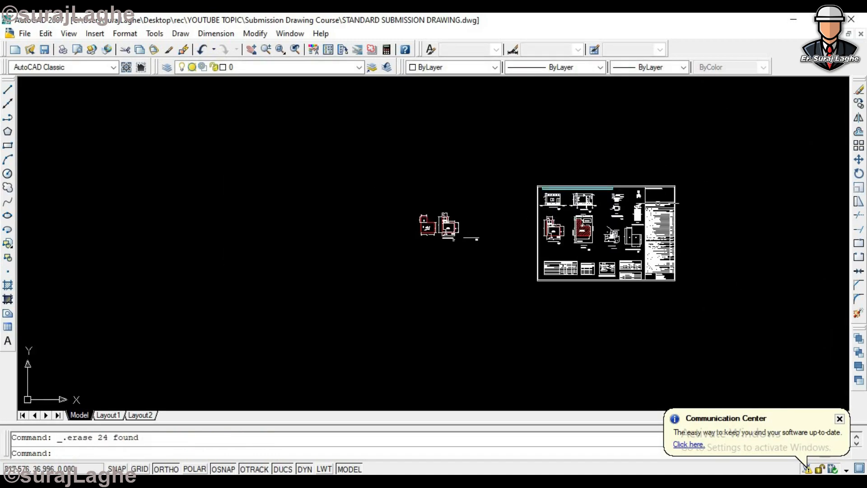
- Erase the remaining example outline, ground floor plan and key plan title outside the submission sheet
scroll(489, 230, "up", 5)
left_click(494, 149)
left_click(219, 299)
key("Delete")
scroll(302, 281, "down", 4)
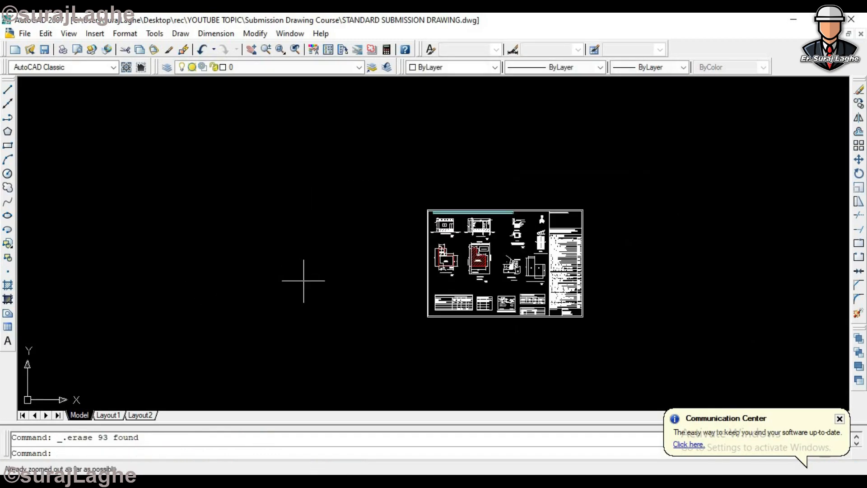
scroll(536, 270, "up", 3)
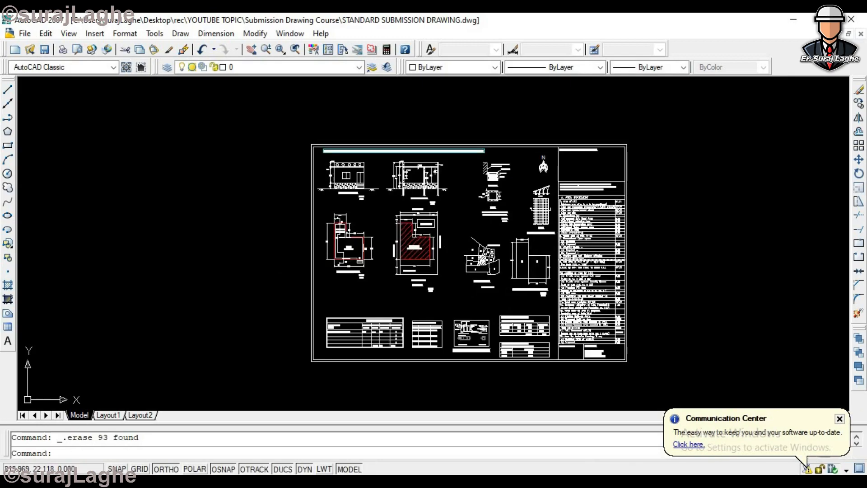